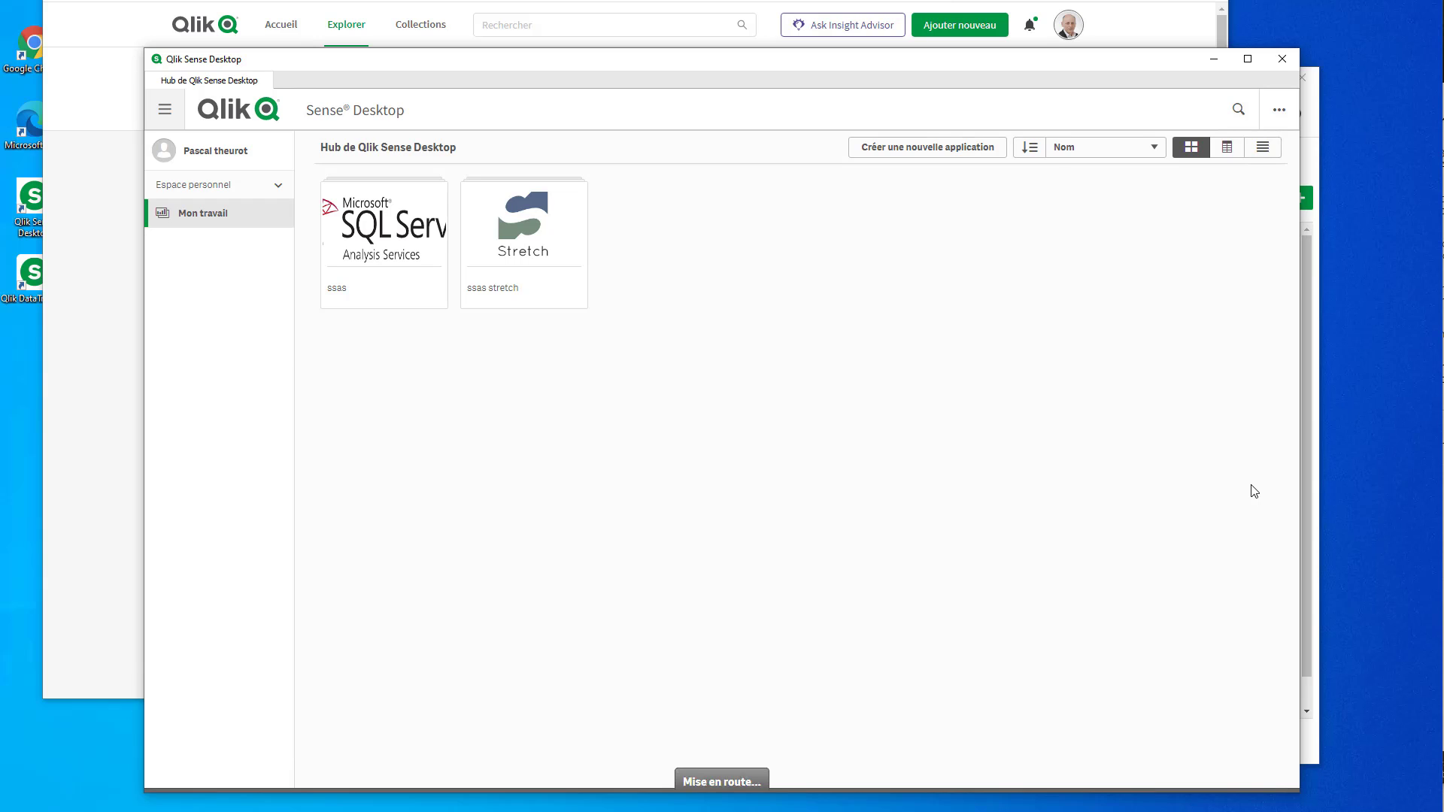
- Create a new application named Demo and open it
left_click(891, 150)
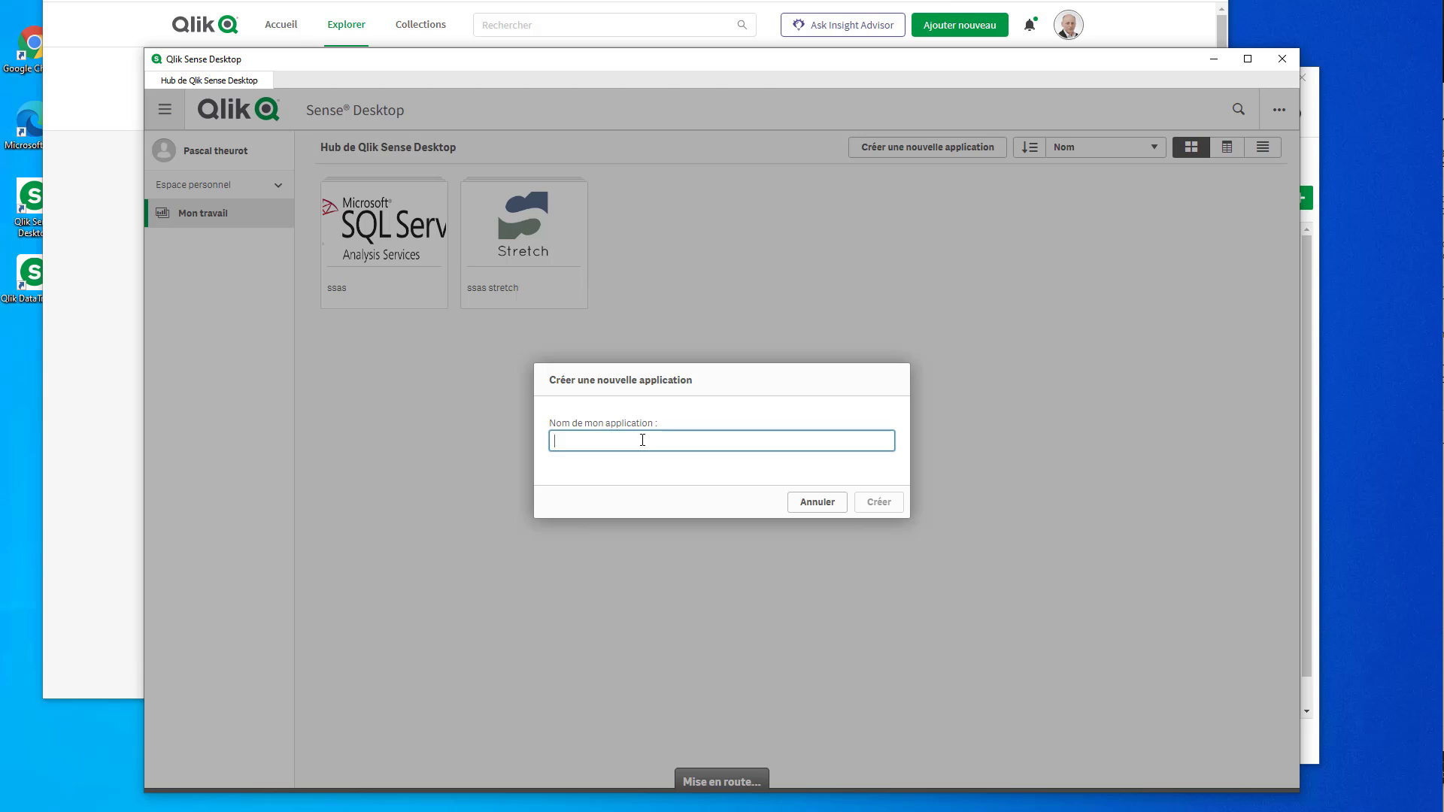
type("Demo")
key("Return")
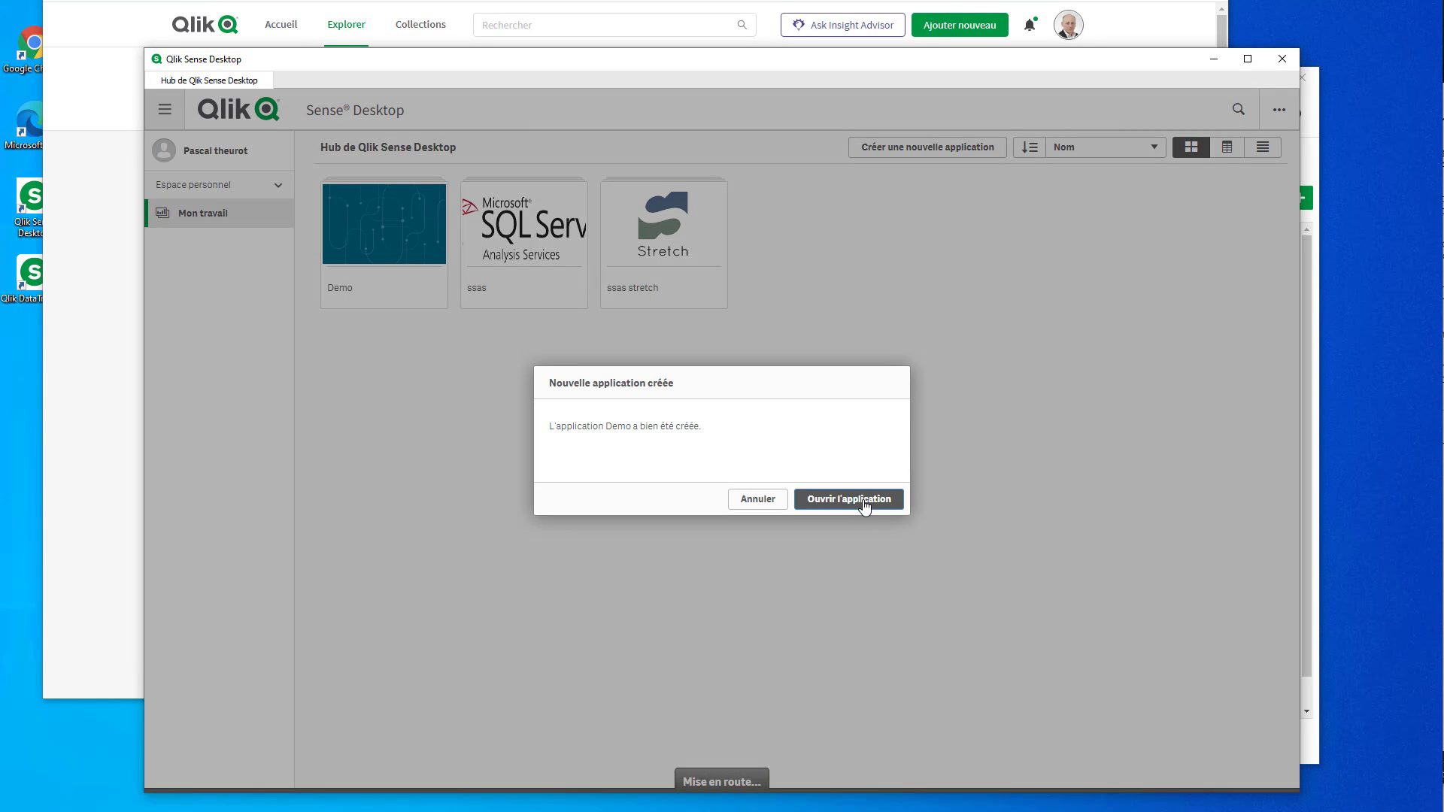
left_click(849, 500)
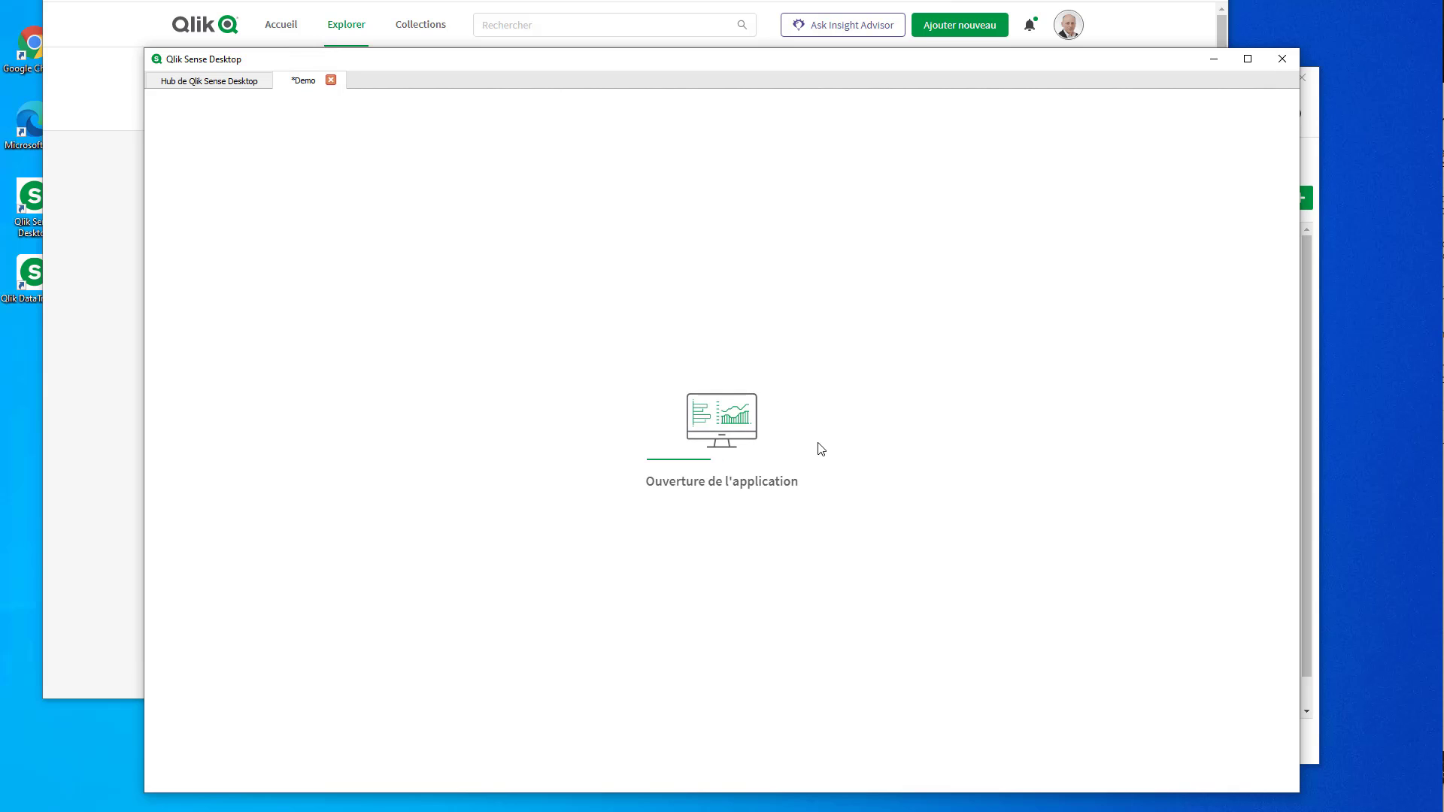
- Open the Demo application's data load script editor and add a new script section after Main
left_click(729, 628)
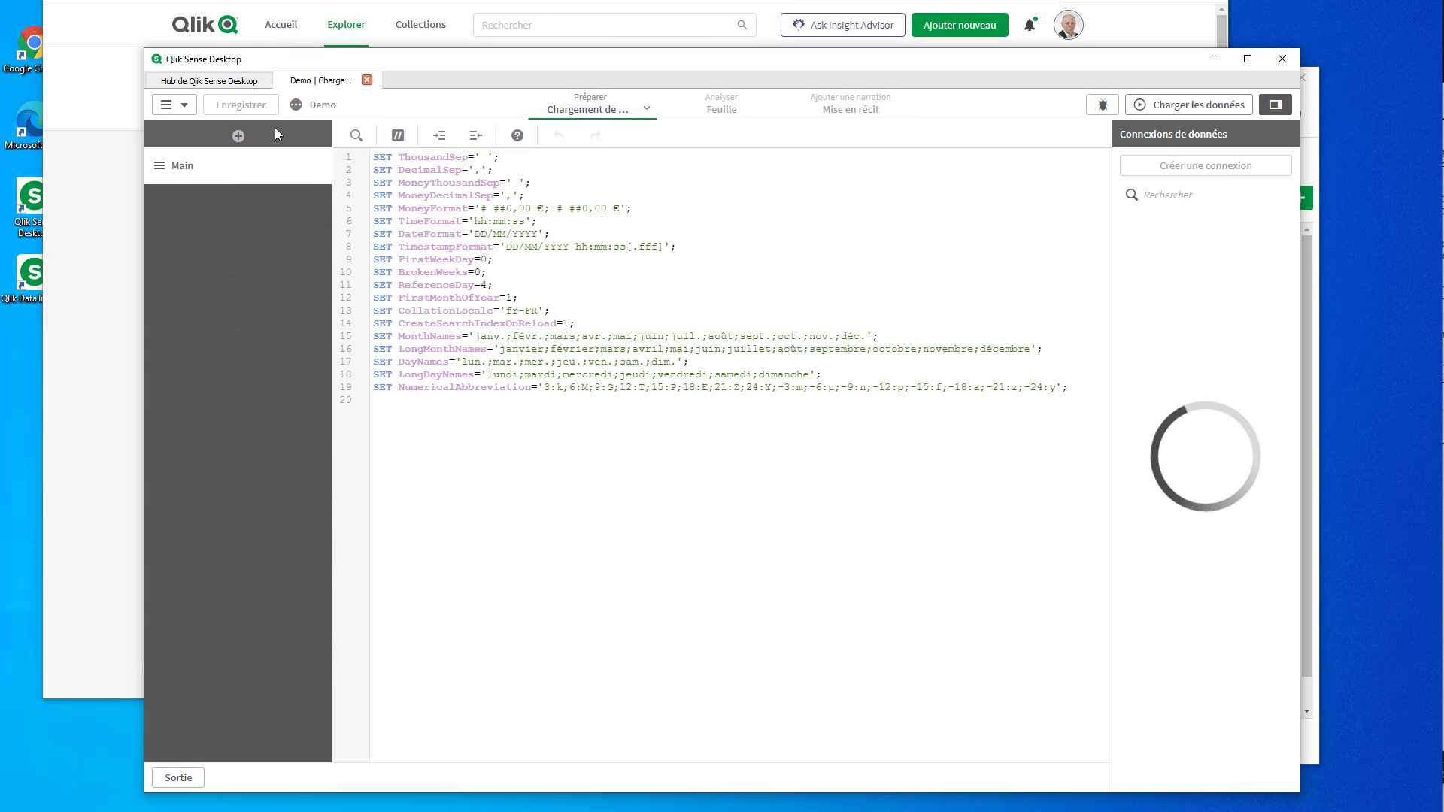
left_click(238, 135)
left_click(448, 178)
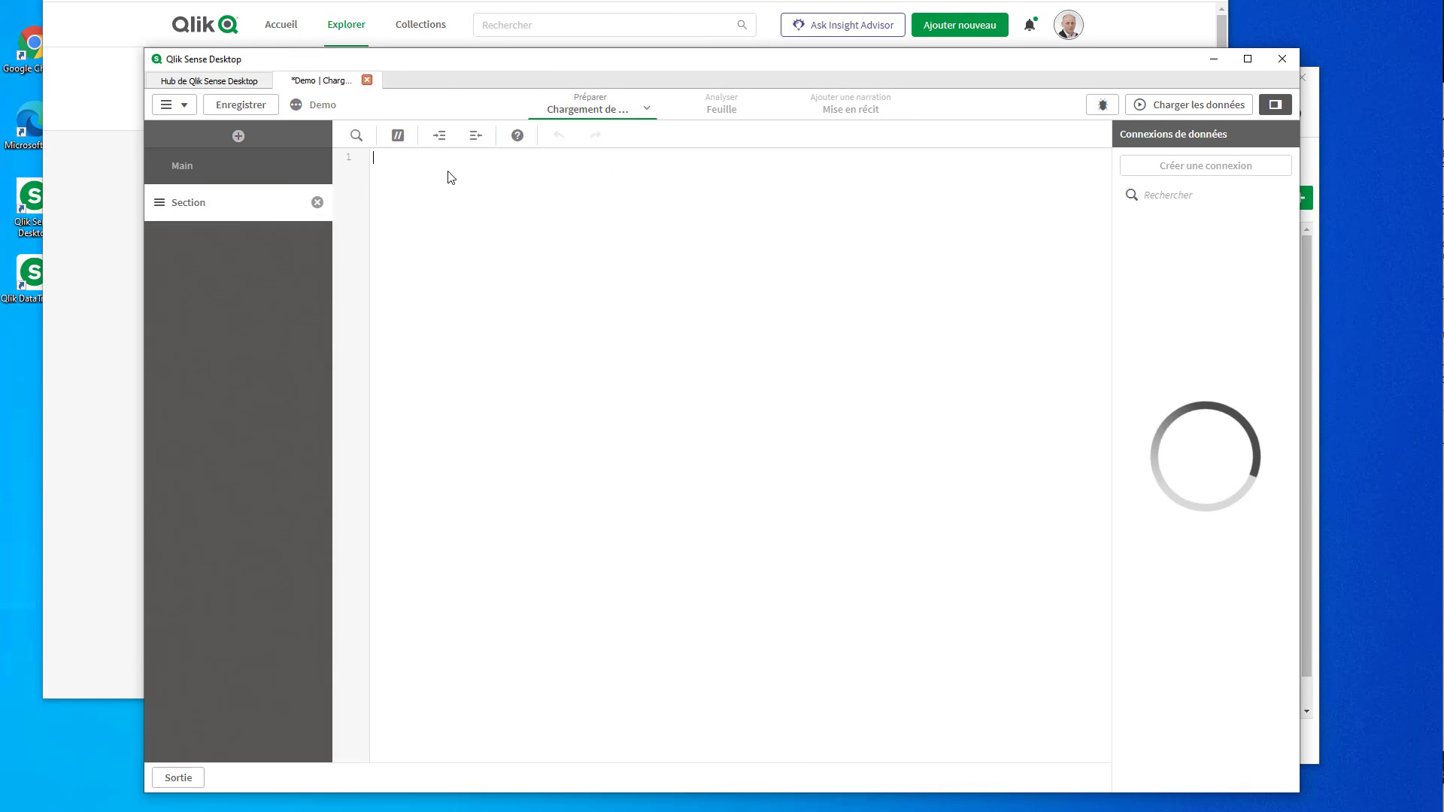
- Start a Cube Connector for MS cubes by Stretch connection using Windows integrated security and host sqlserver.easydemo.fr
left_click(1212, 170)
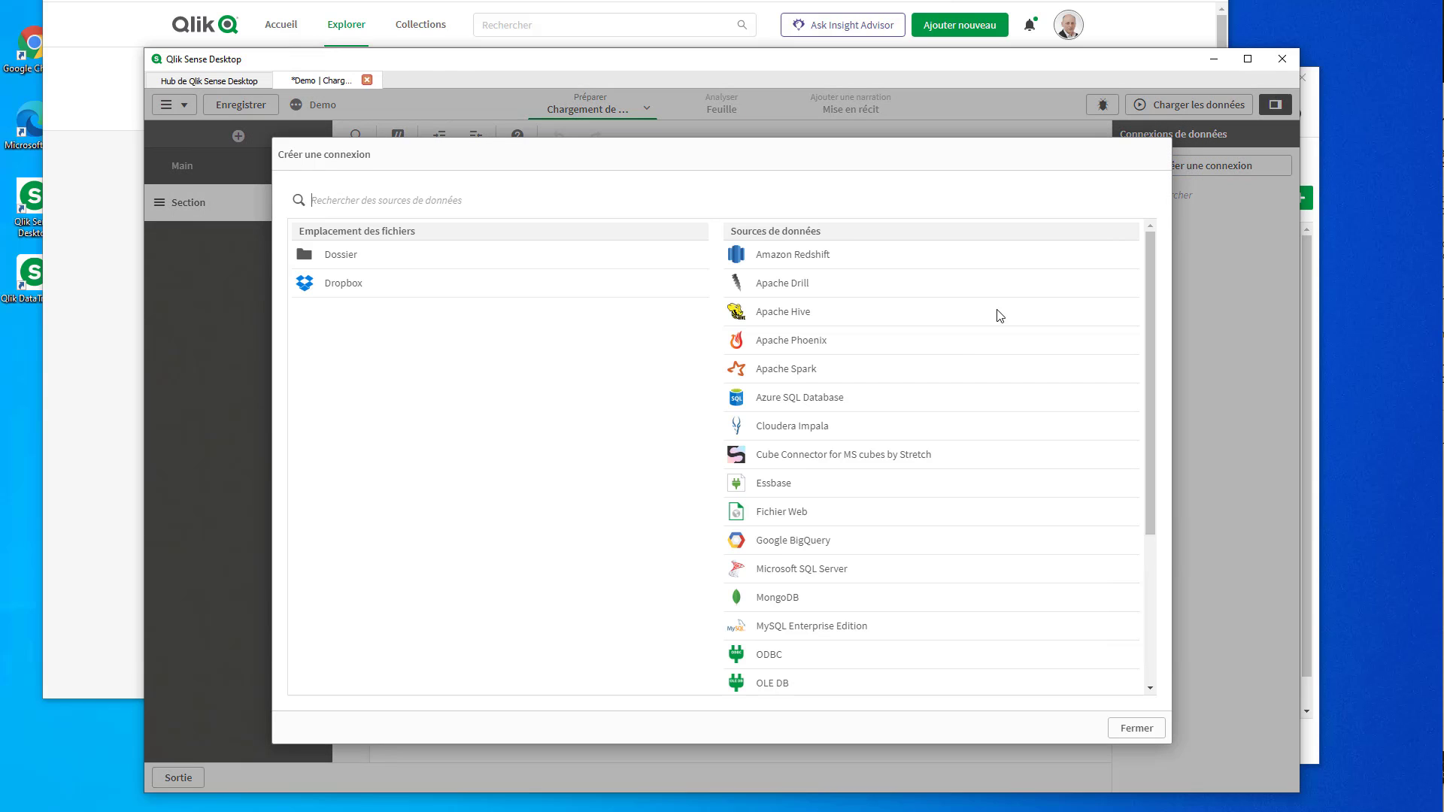
left_click(815, 461)
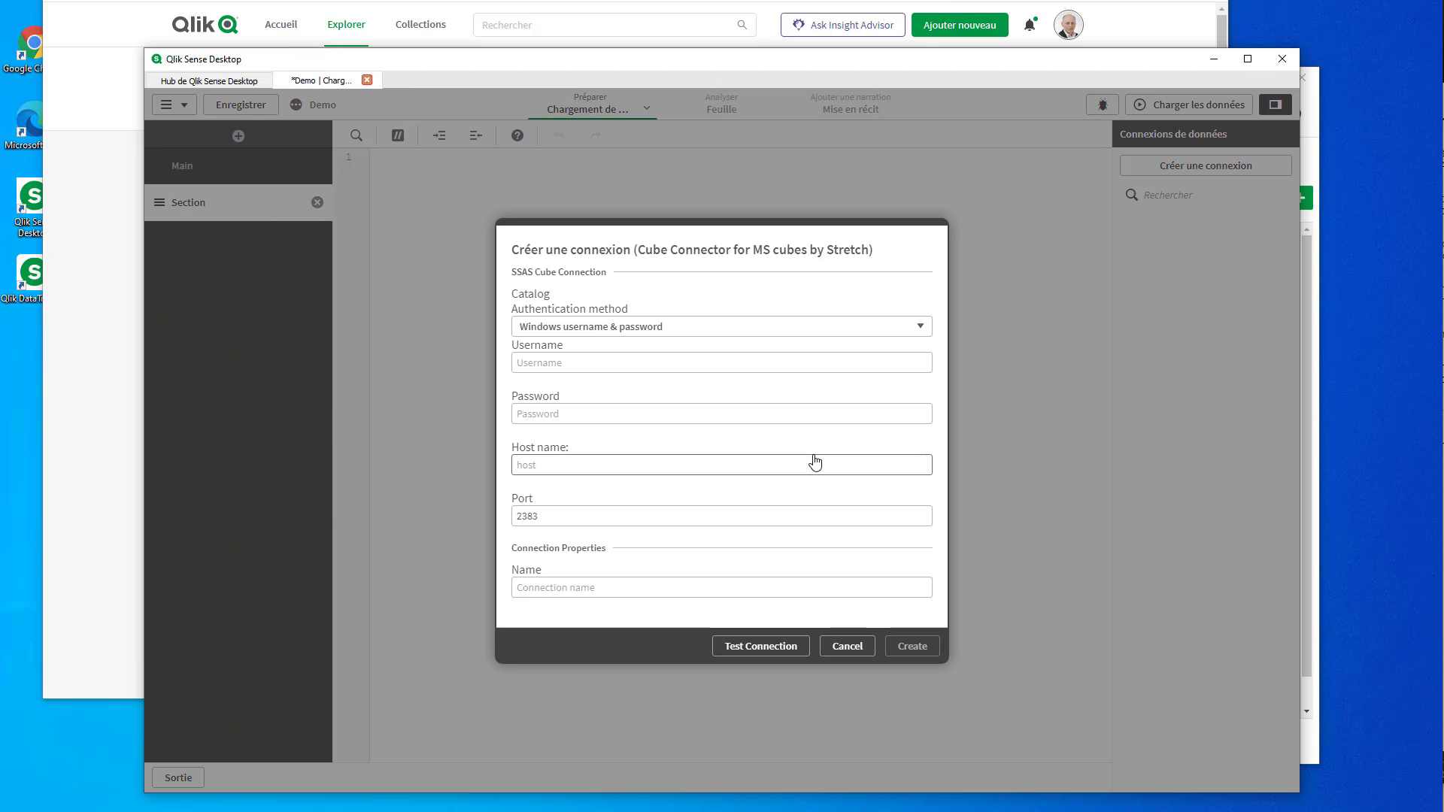
left_click(625, 326)
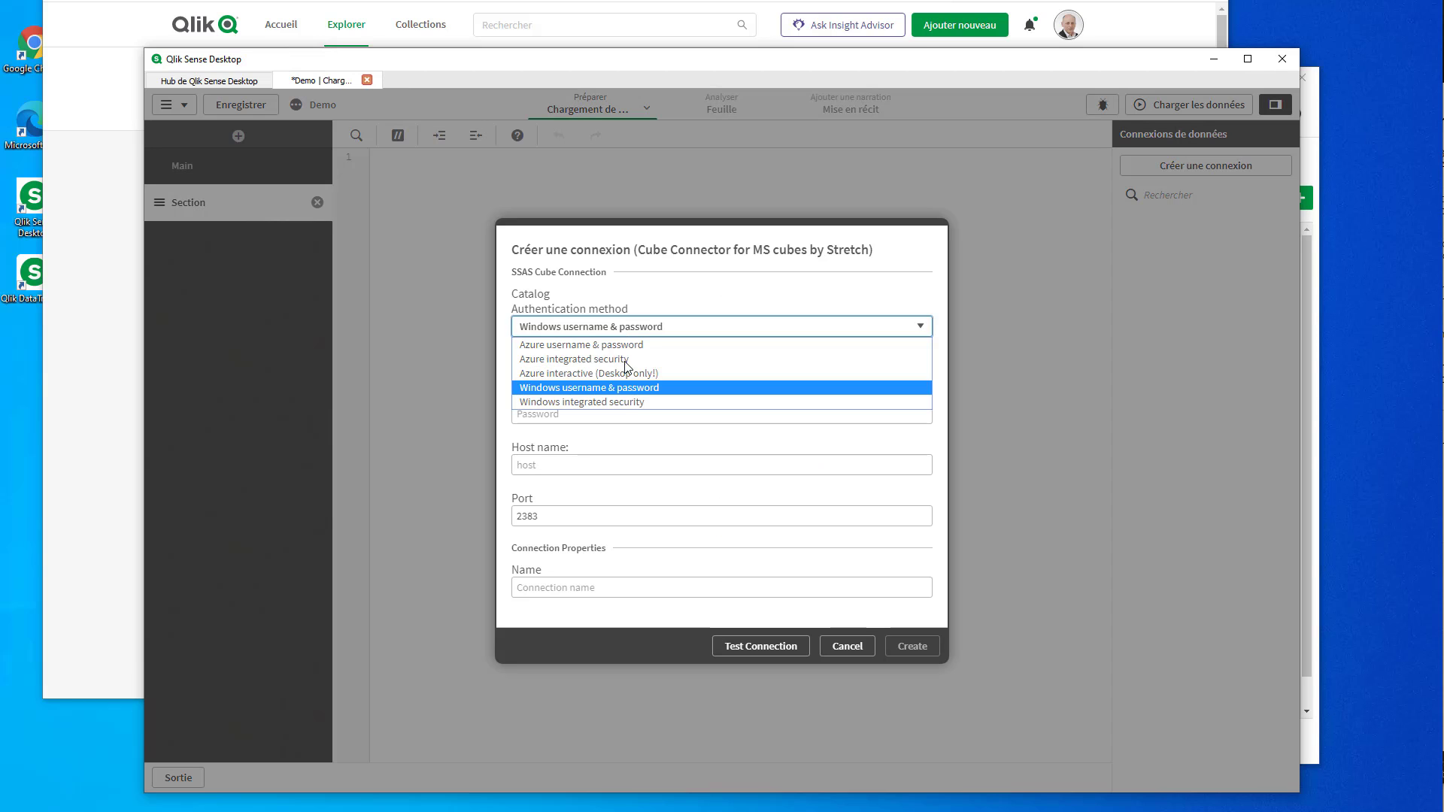
left_click(619, 404)
left_click(559, 466)
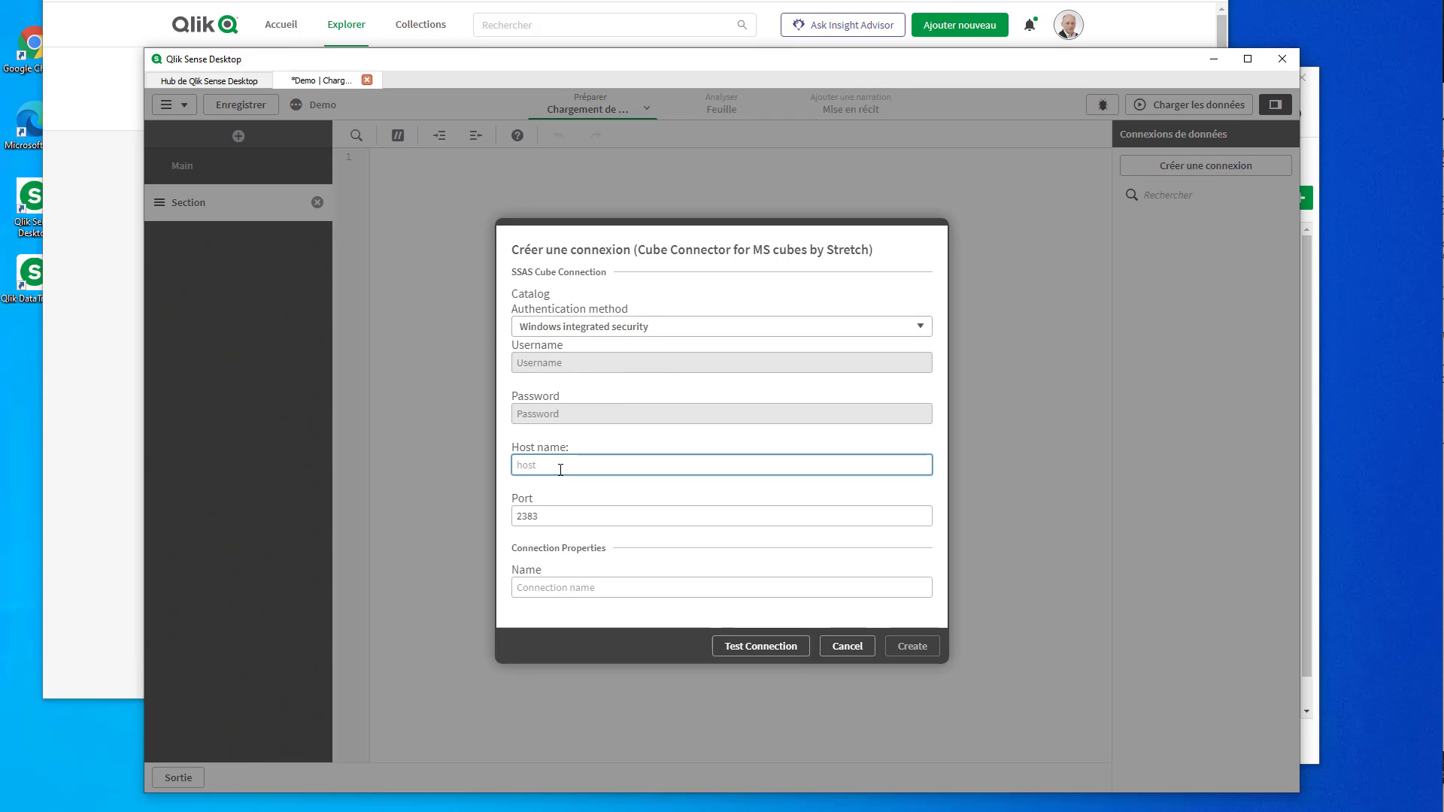
type("sqlserver.easydemo.fr")
- Name the cube connection SSAS, test its credentials and create it
left_click(543, 586)
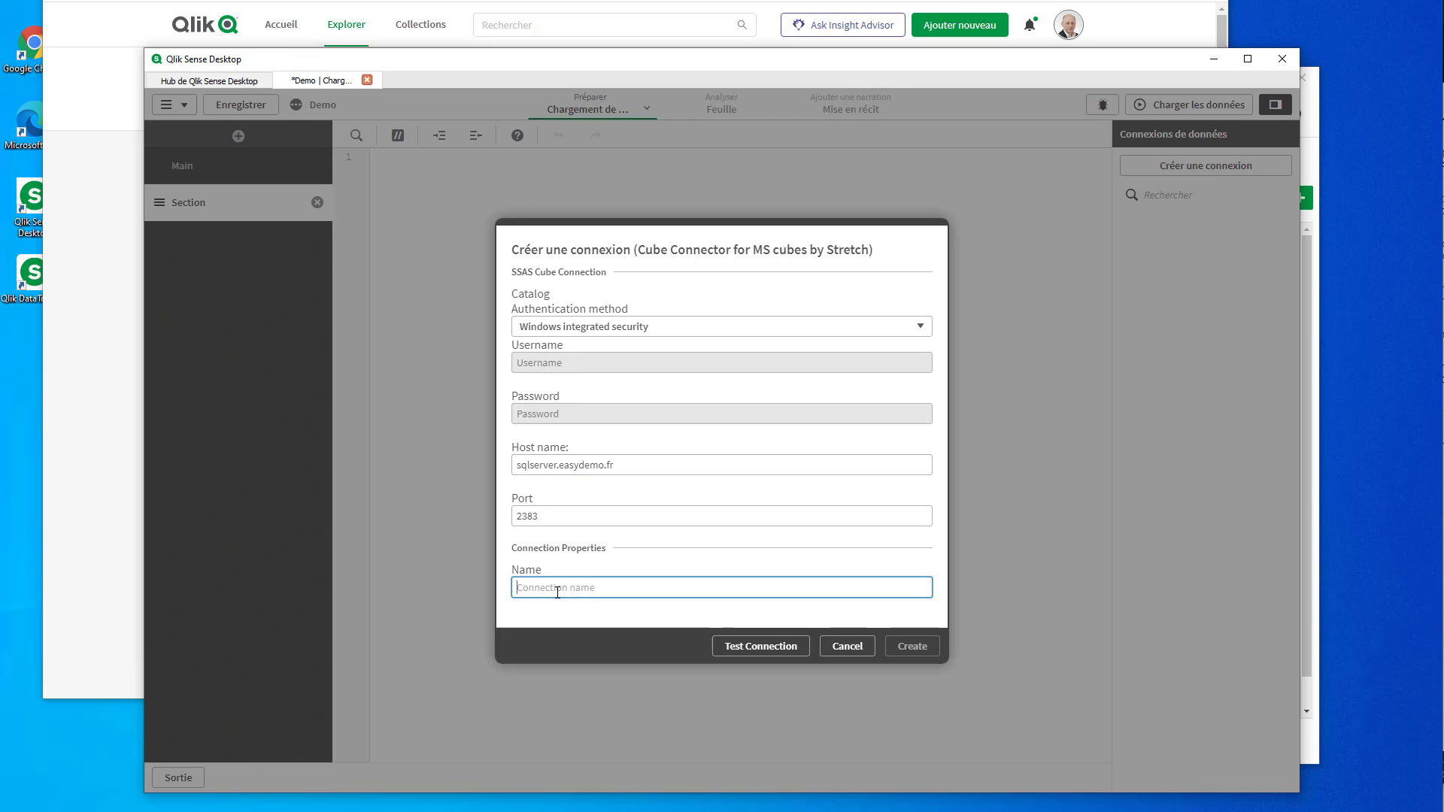
type("SSAS")
left_click(779, 660)
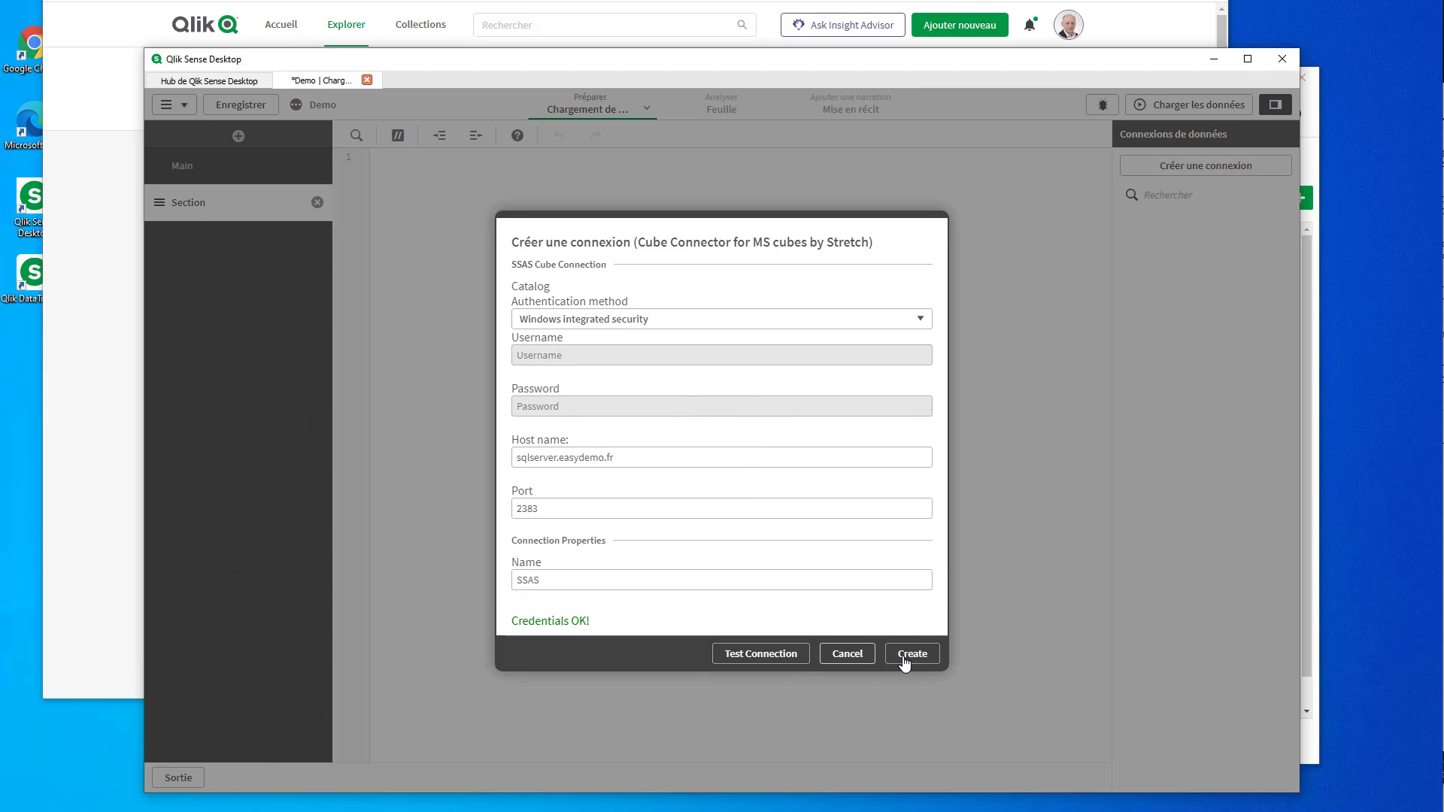
left_click(904, 658)
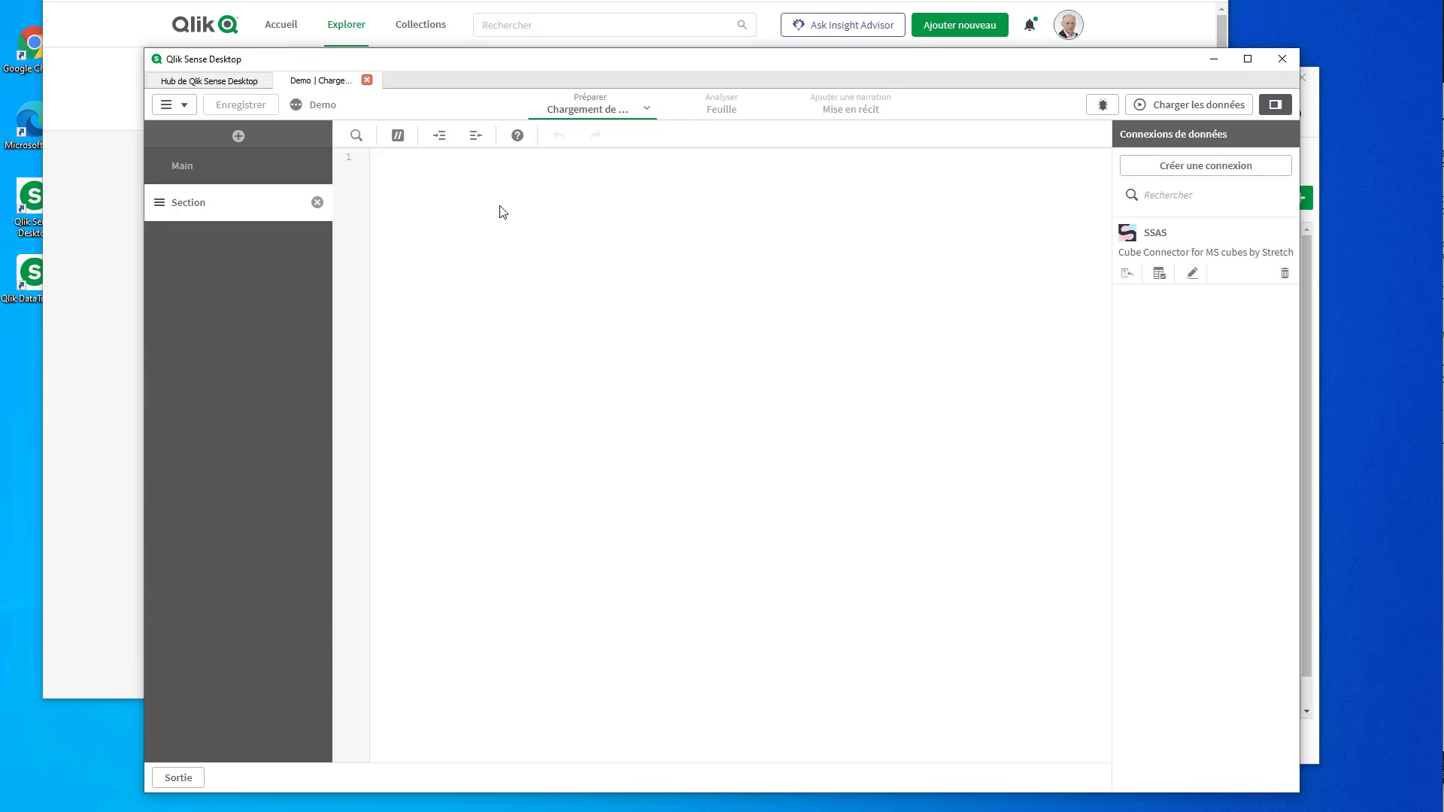
- Open the SSAS connection's data selection and choose the AdventureWorks2019 catalog with the Modèle cube
left_click(1160, 283)
left_click(317, 198)
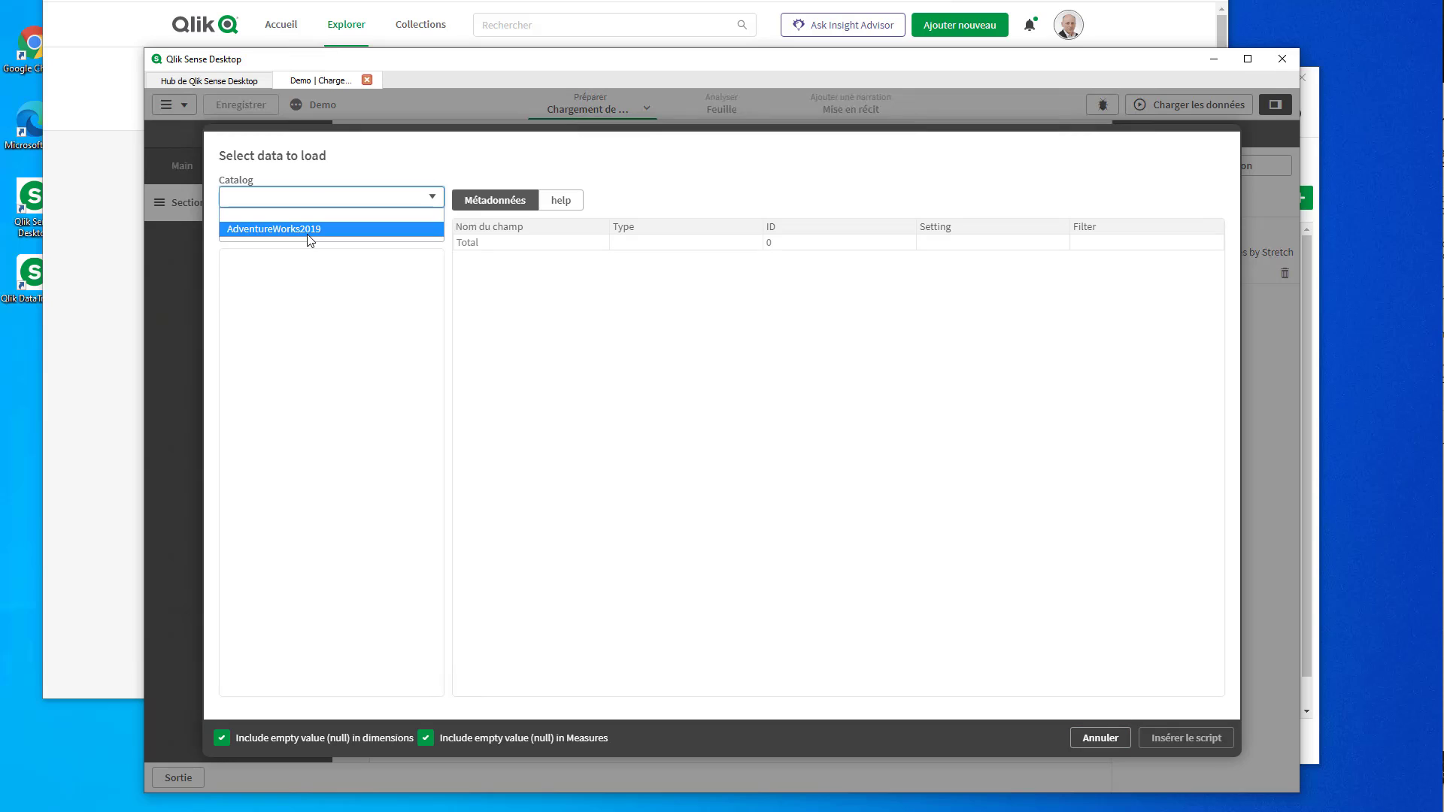
left_click(316, 232)
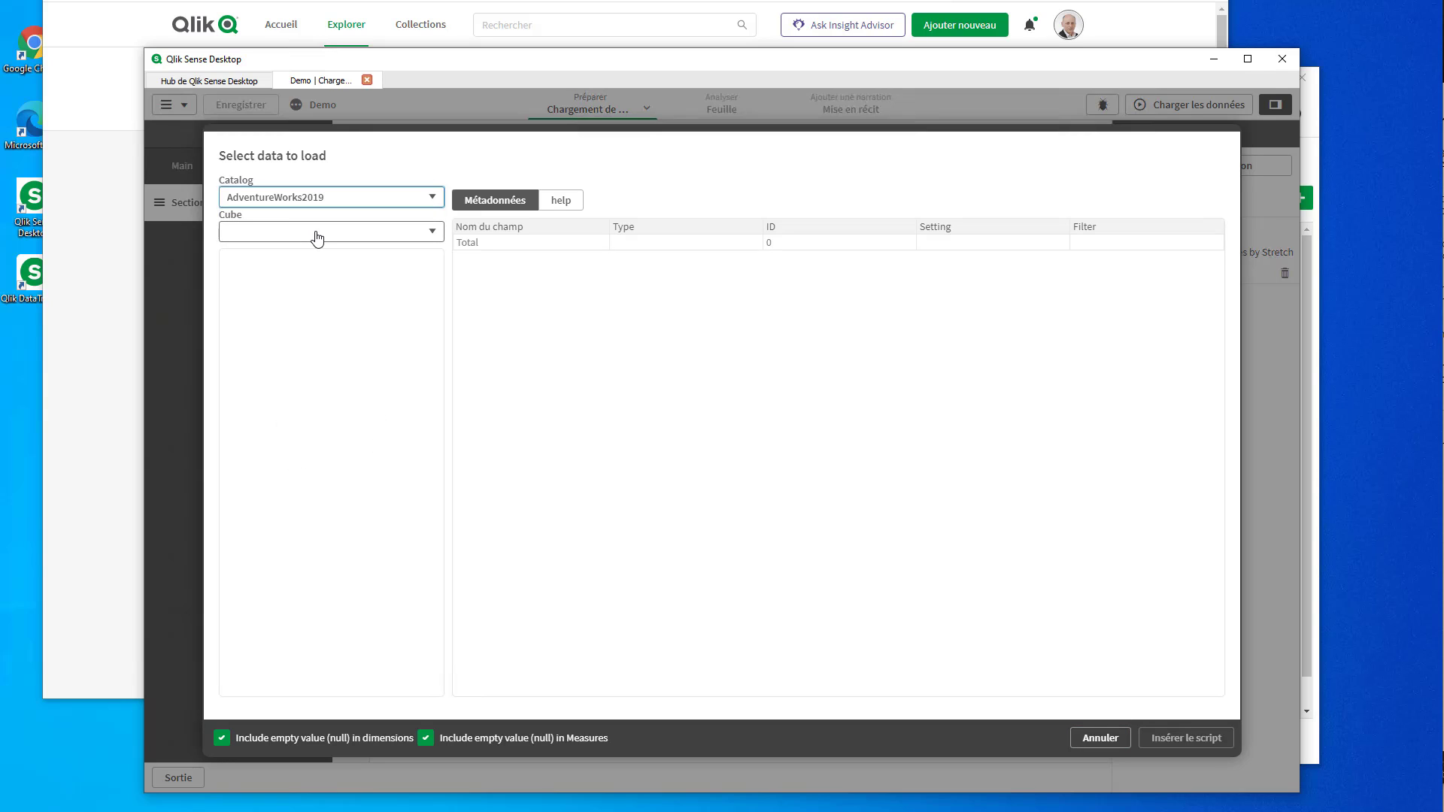
left_click(318, 238)
left_click(300, 268)
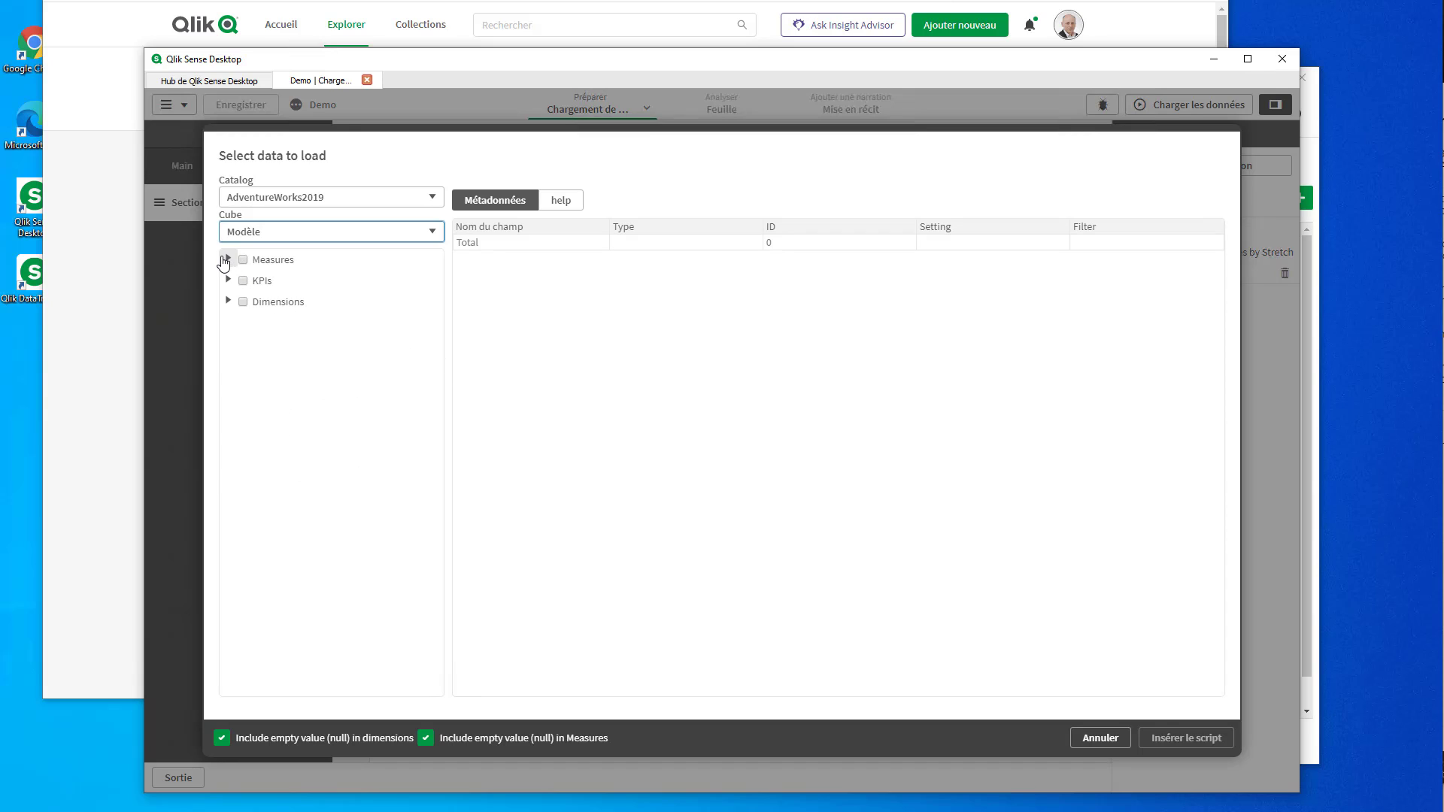
- Select the Full Name, FrenchOccupation and FrenchEducation fields from the DimCustomer dimension
left_click(228, 300)
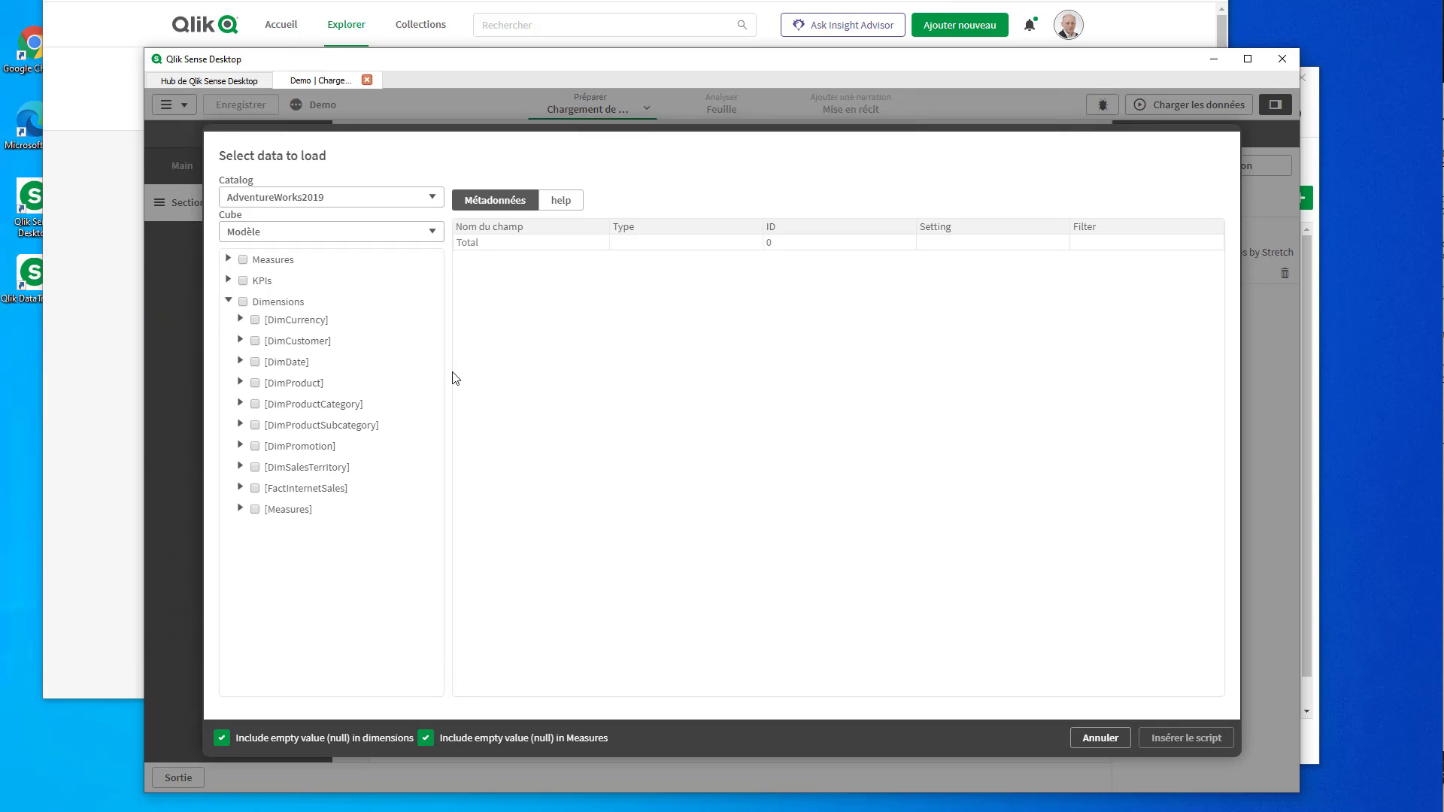
left_click(240, 340)
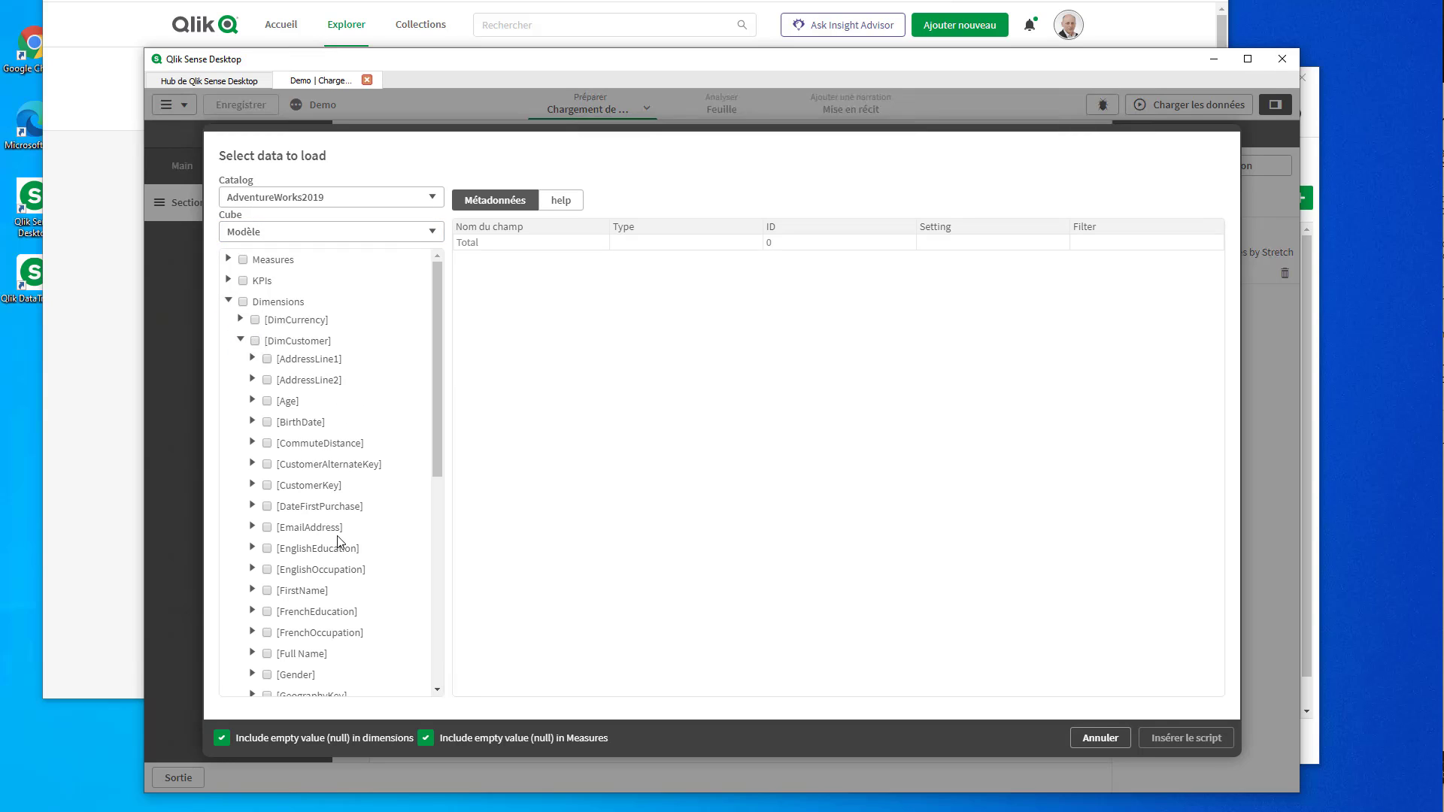
left_click(267, 654)
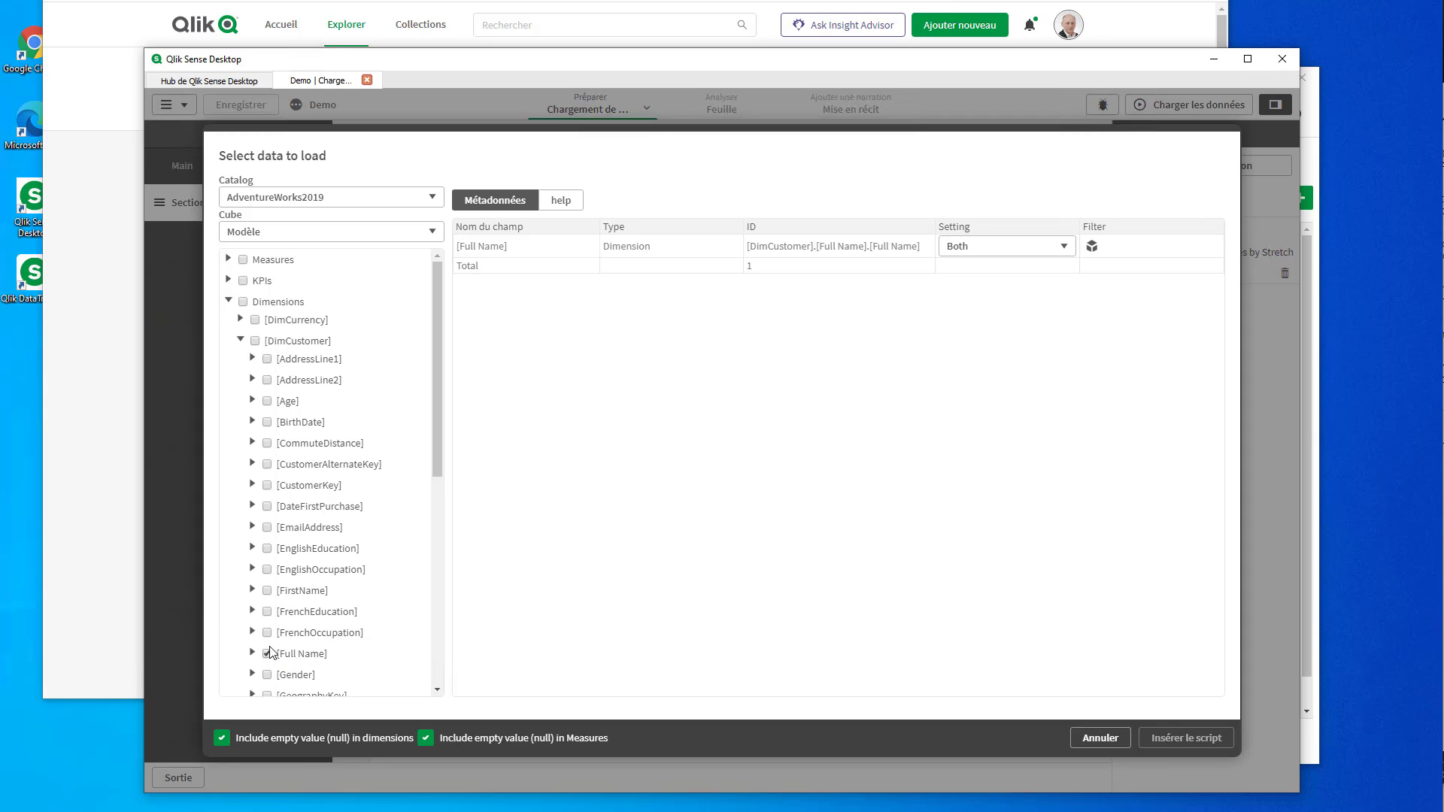
left_click(268, 633)
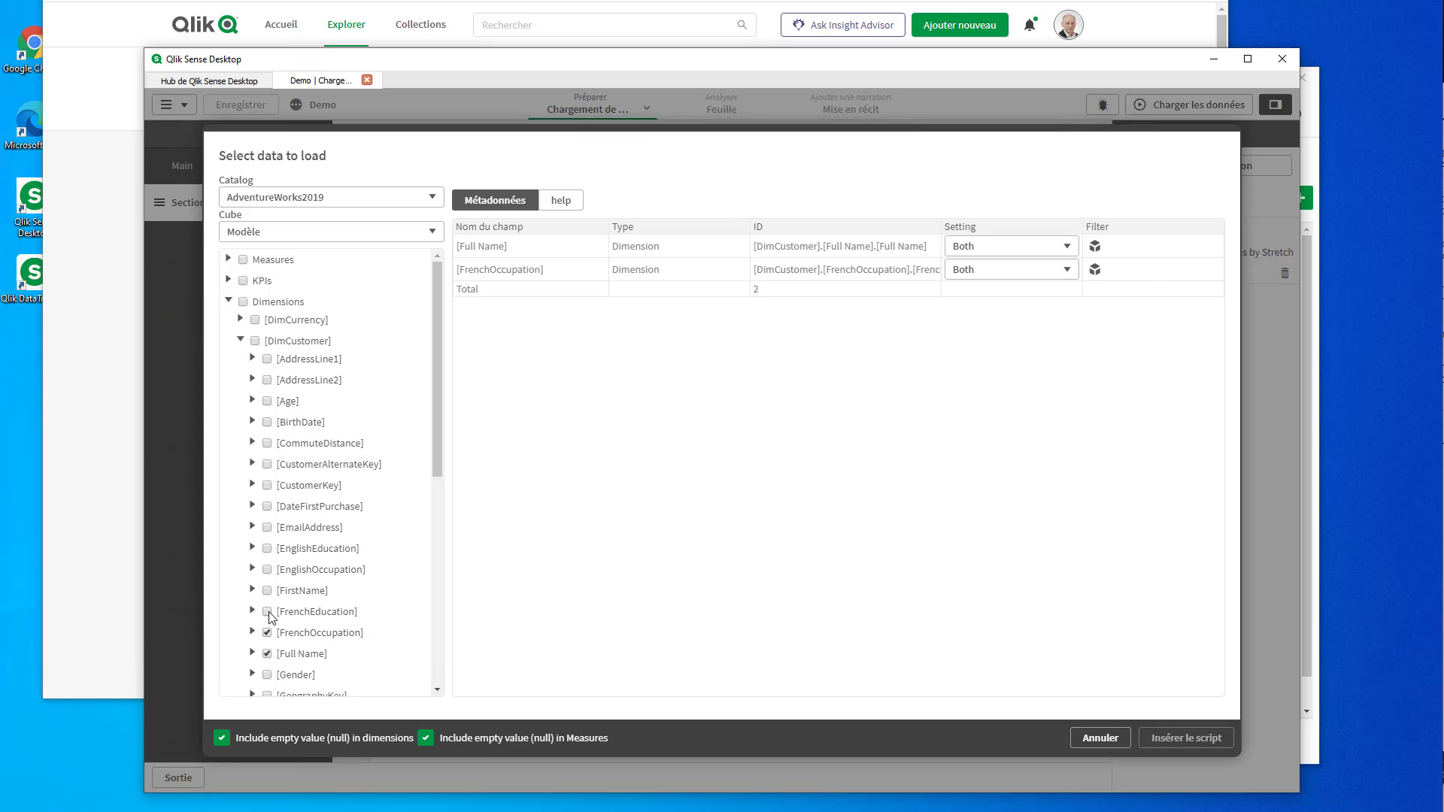
left_click(268, 612)
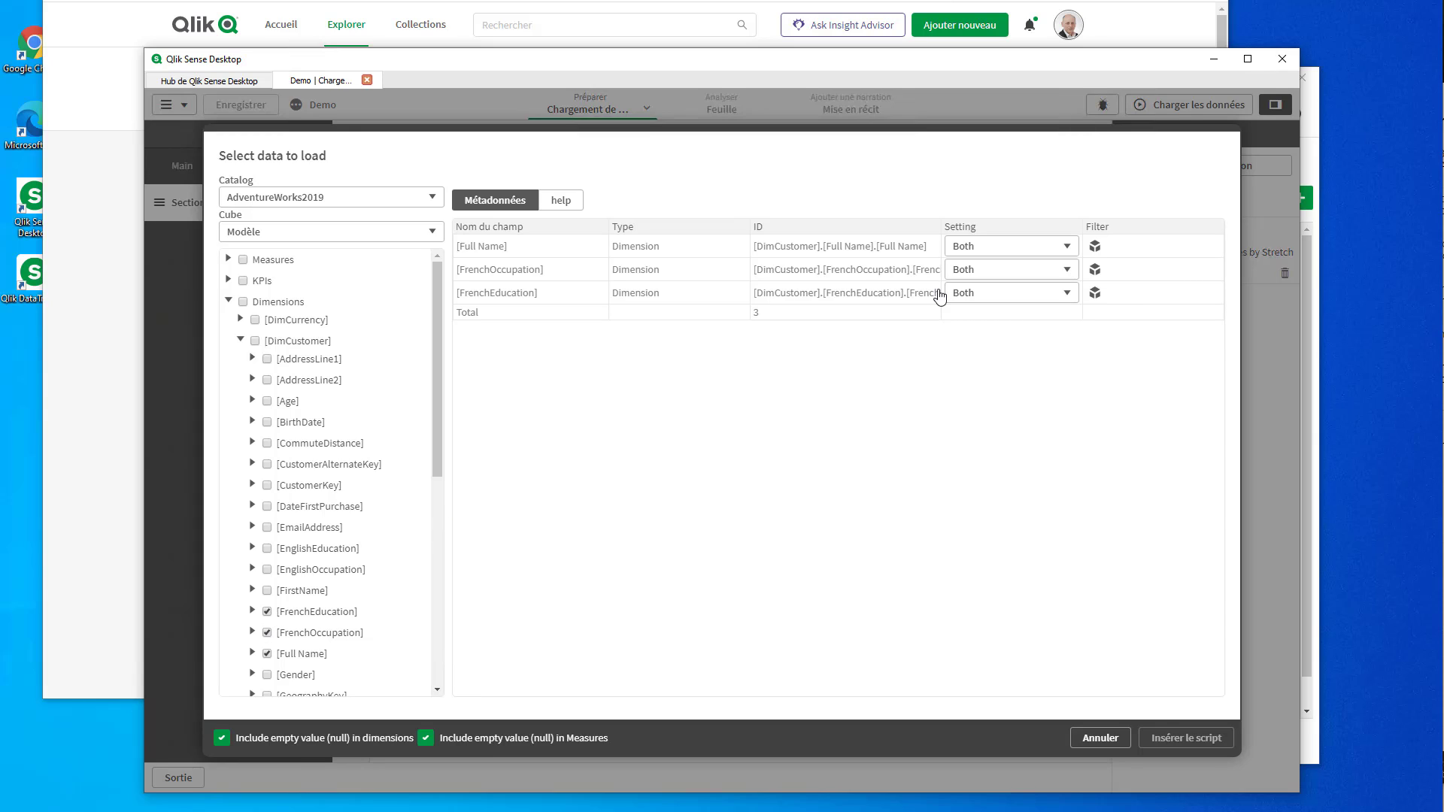
- Set the Full Name, FrenchOccupation and FrenchEducation fields to load as Caption
left_click(986, 249)
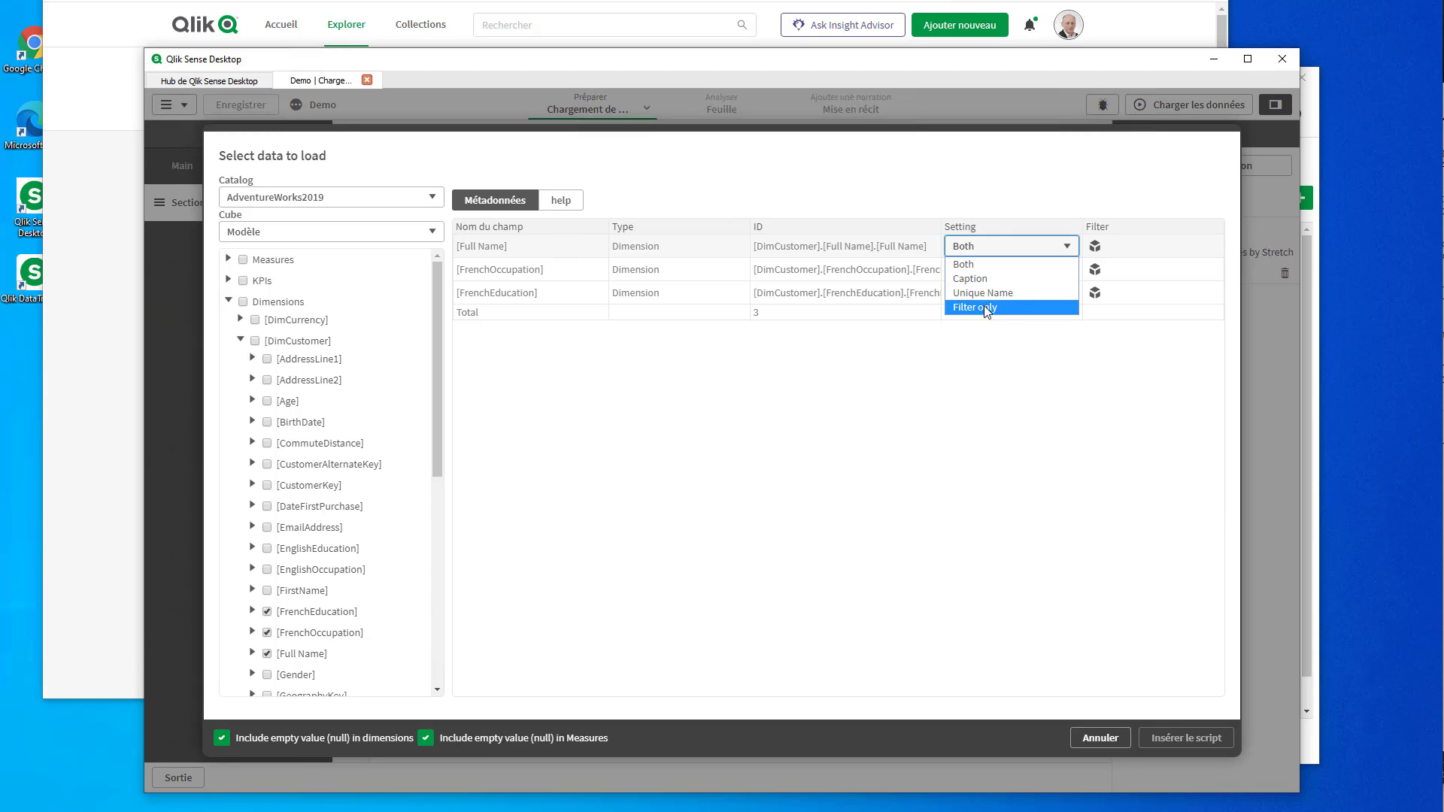
left_click(983, 279)
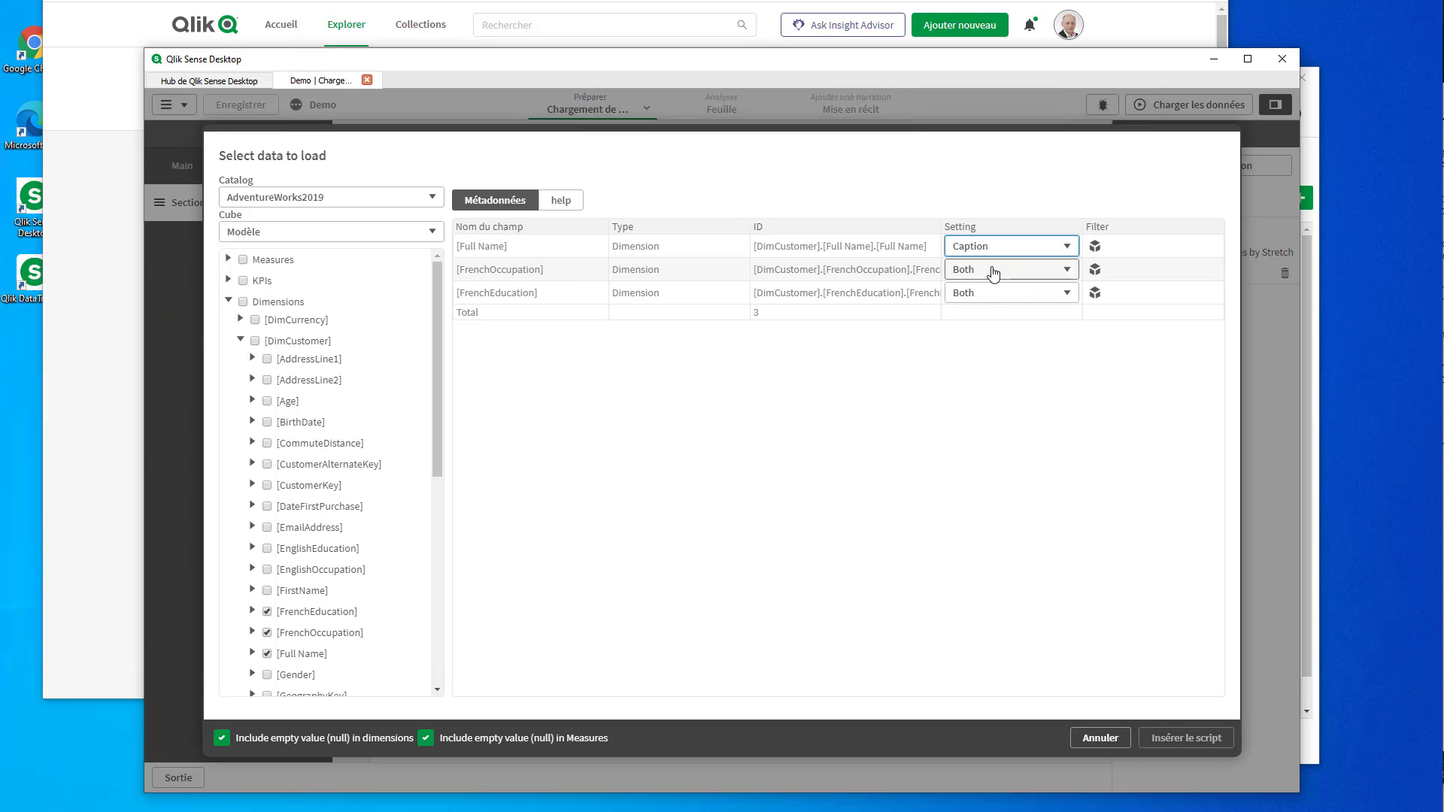
left_click(993, 269)
left_click(978, 302)
left_click(986, 293)
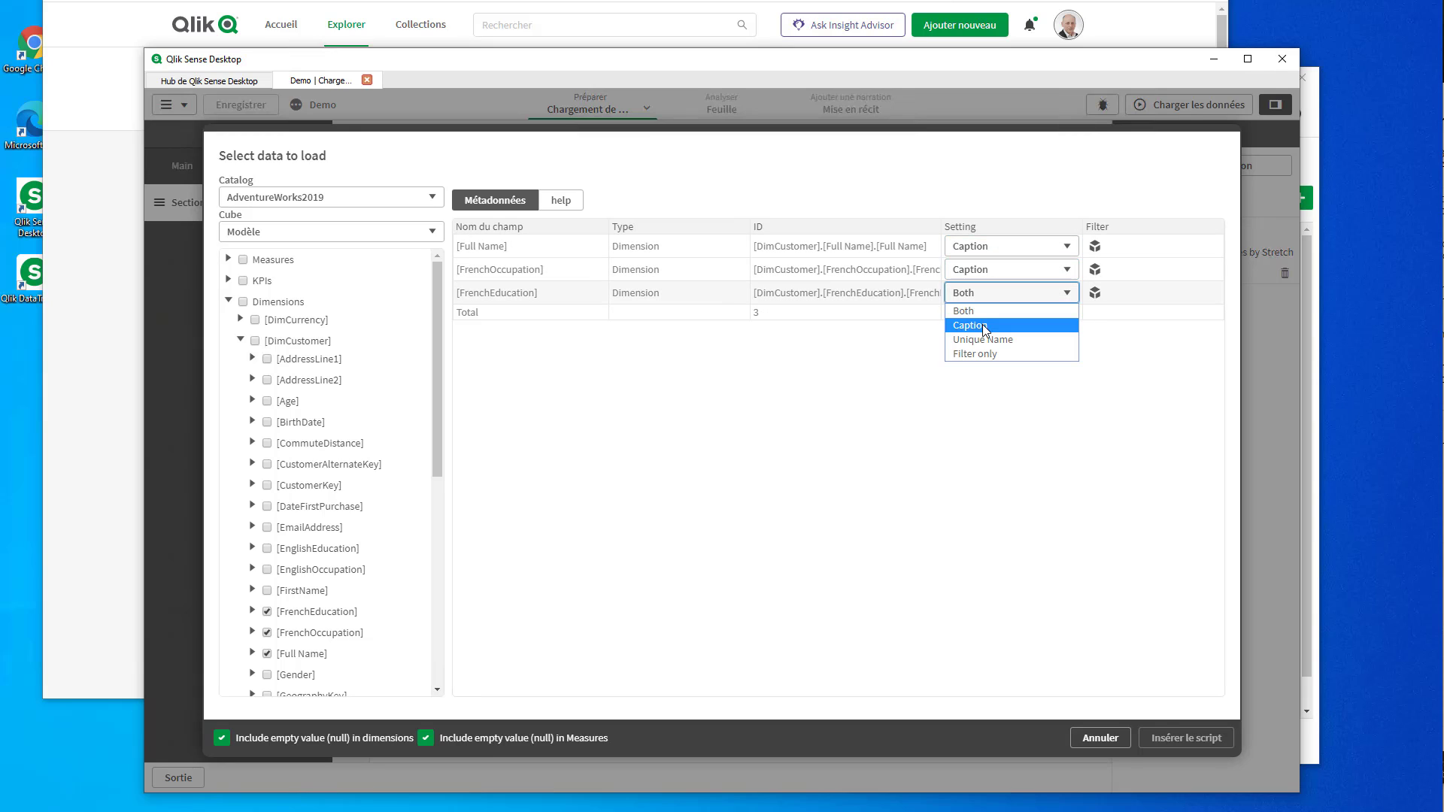
left_click(993, 325)
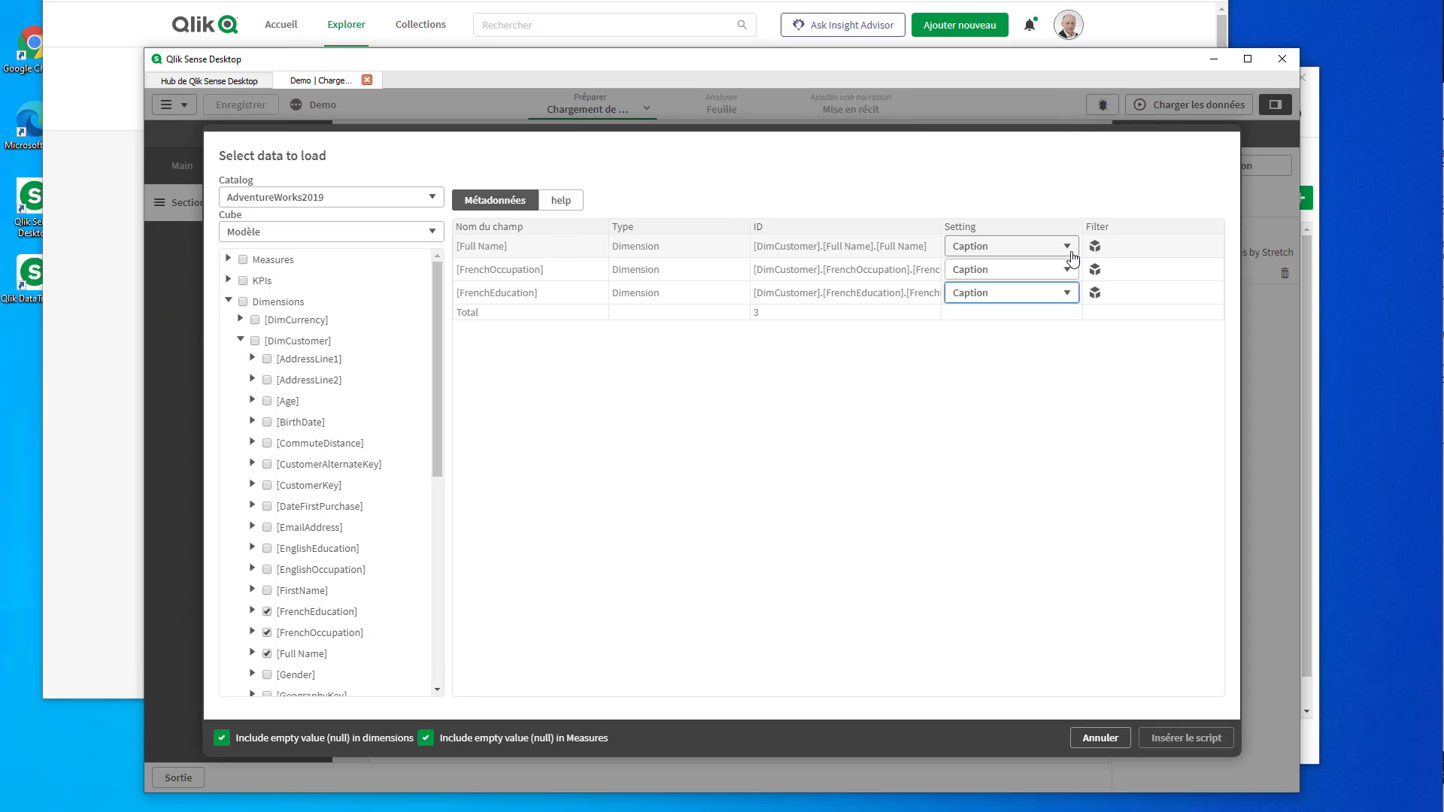
- Try the Filter only setting on Full Name, view its filter values, and restore the setting to Caption
left_click(1067, 247)
left_click(1000, 307)
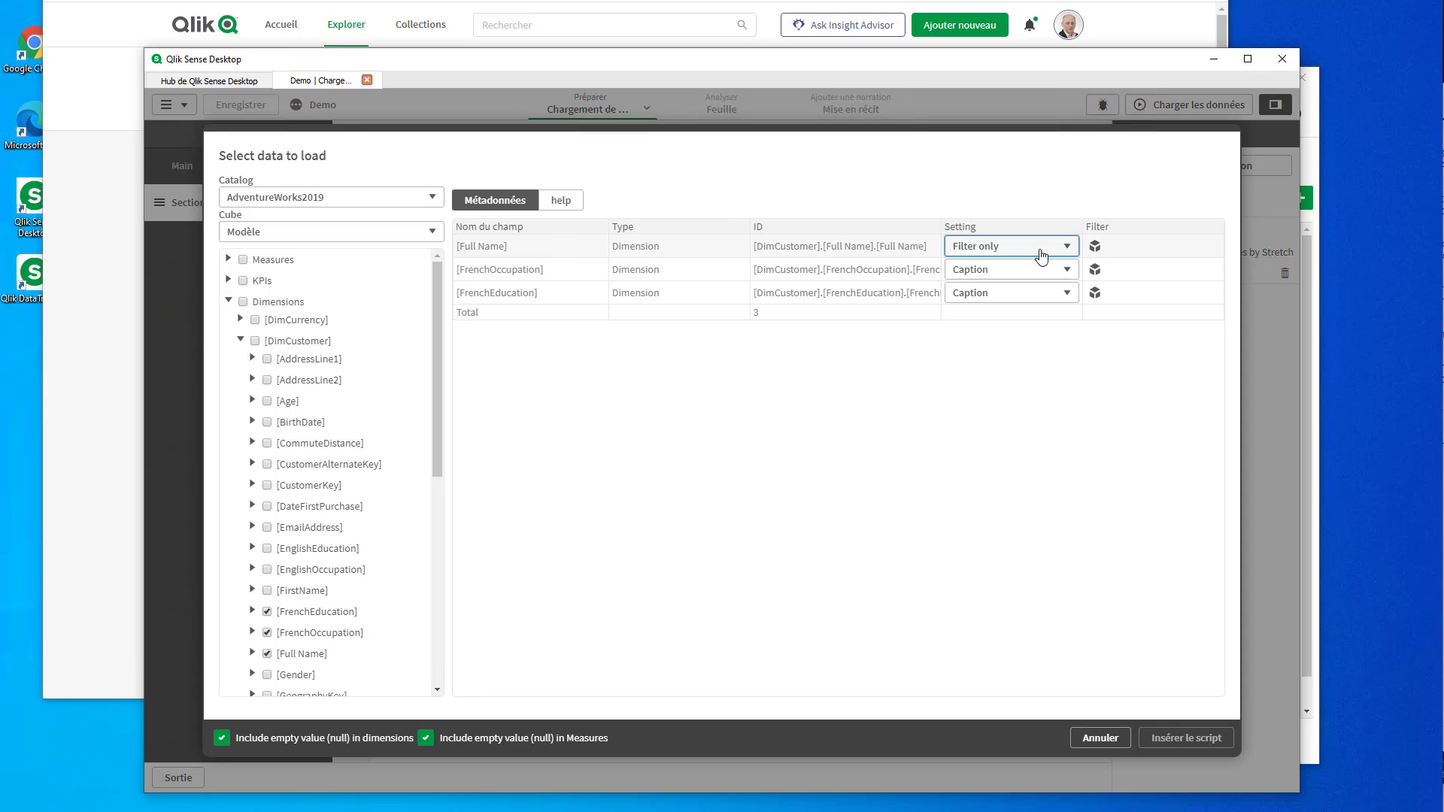
left_click(1094, 246)
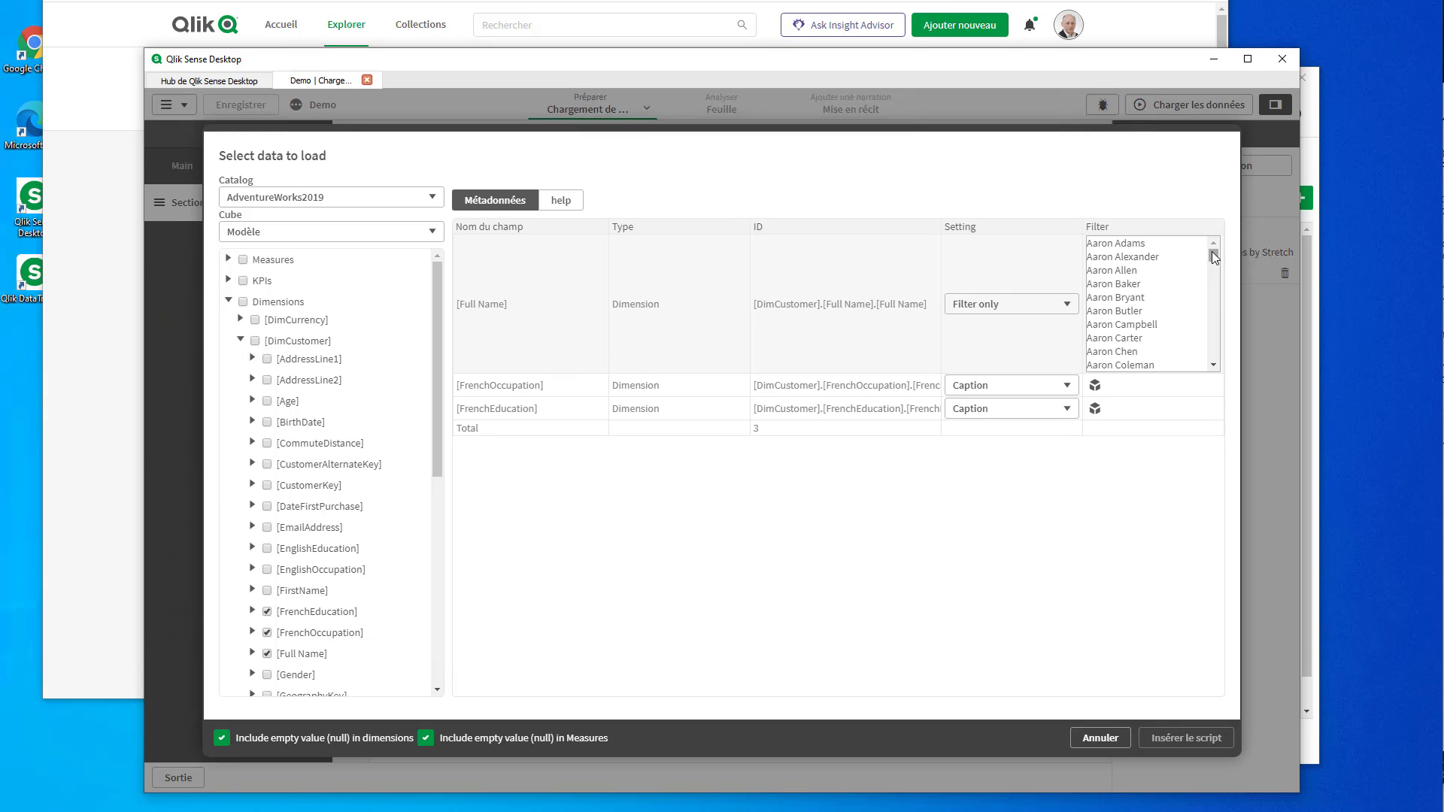
mouse_move(1212, 253)
left_mouse_down()
mouse_move(1212, 295)
mouse_move(1210, 246)
left_mouse_up()
left_click(1053, 305)
left_click(1015, 340)
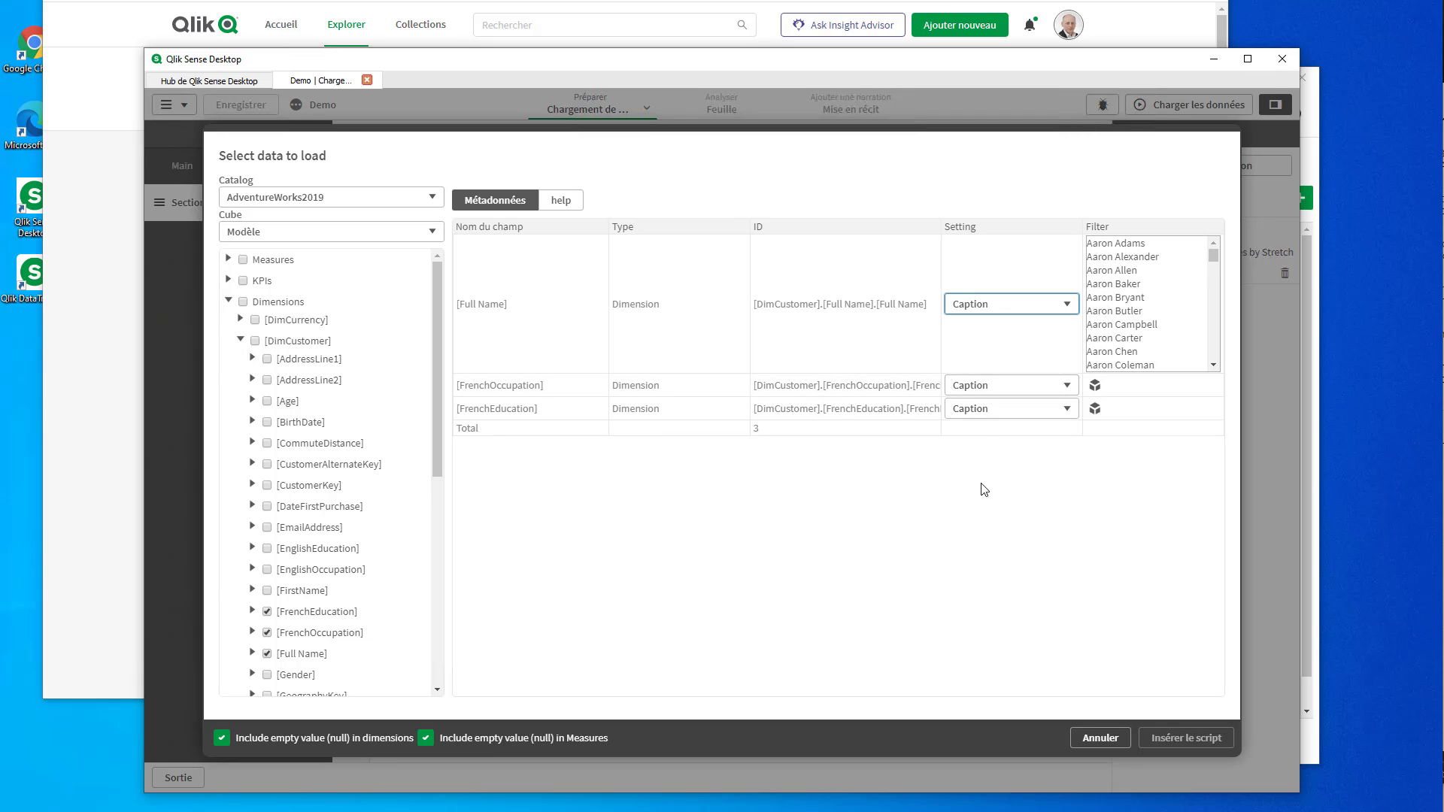
- Select the CalendarQuarter and CalendarYear fields from the DimDate dimension
left_click(240, 341)
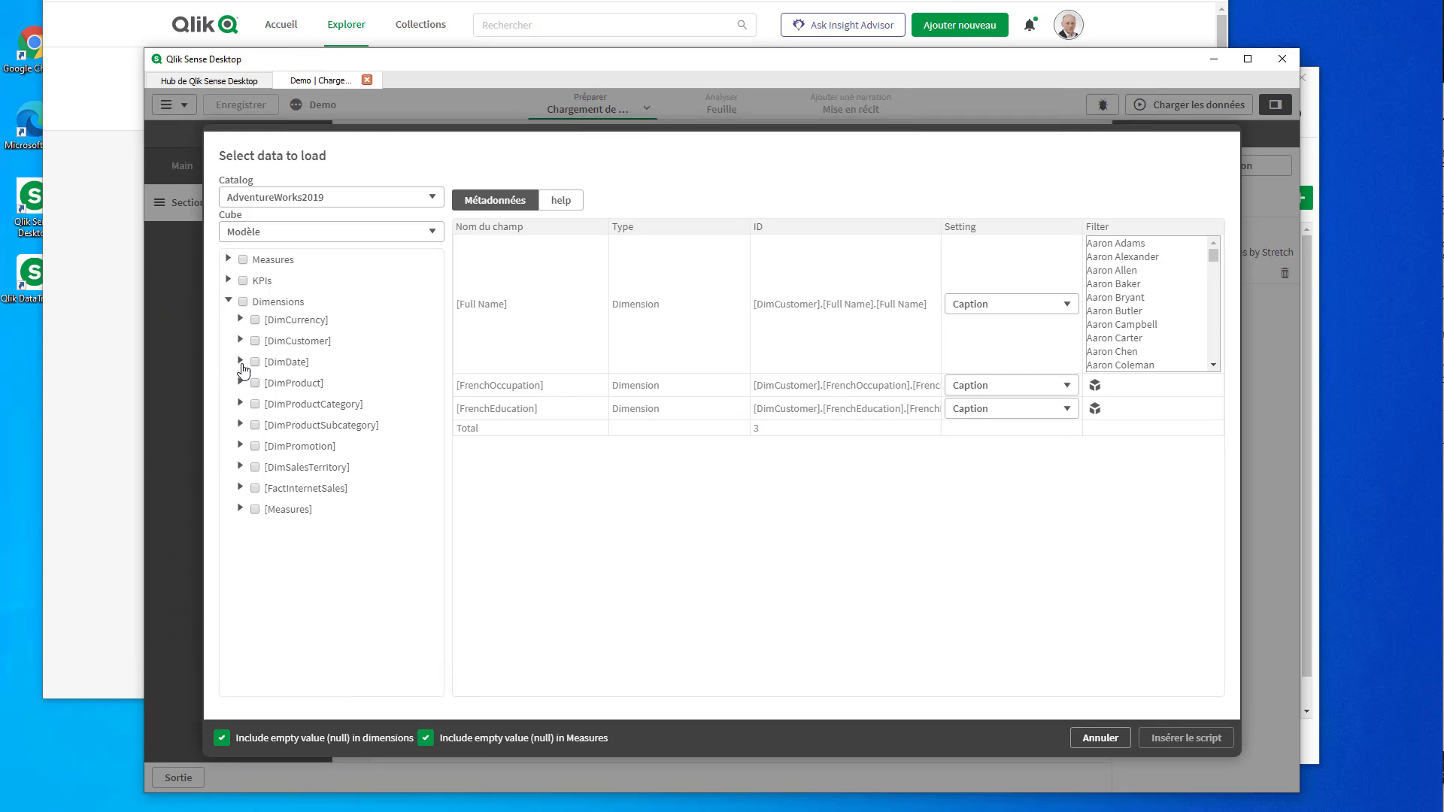
left_click(240, 362)
left_click(267, 381)
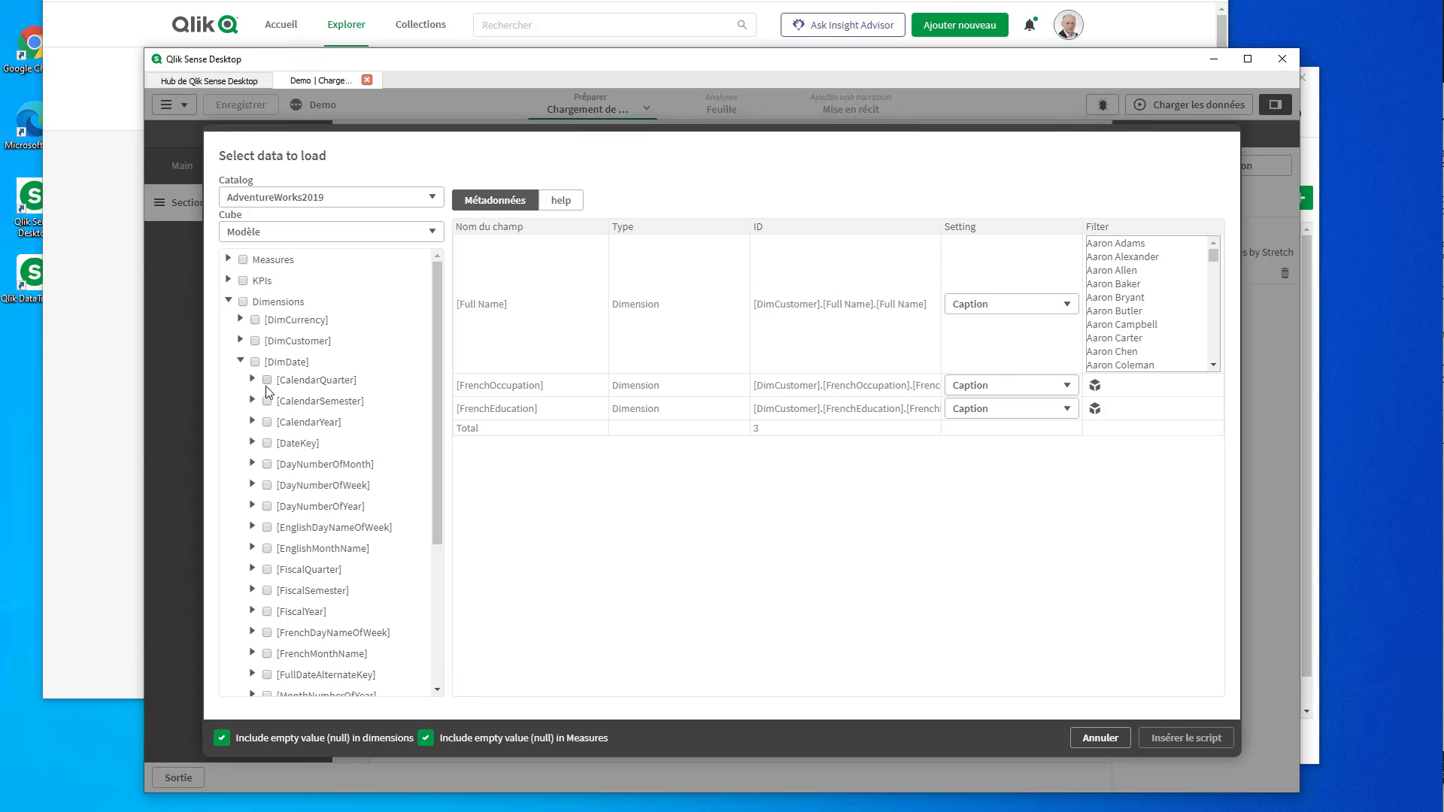
left_click(267, 421)
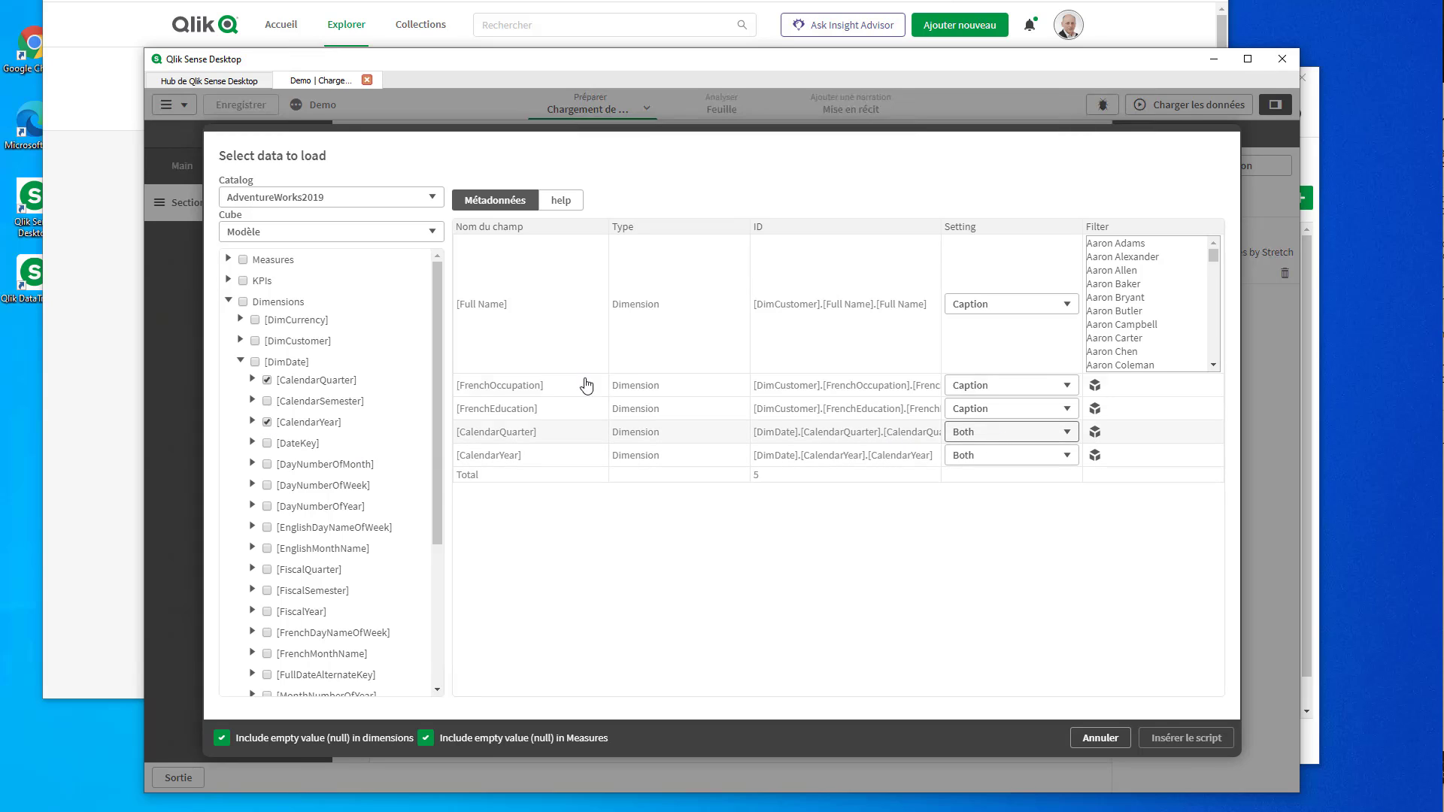
- Set the CalendarQuarter and CalendarYear fields to load as Caption
left_click(986, 443)
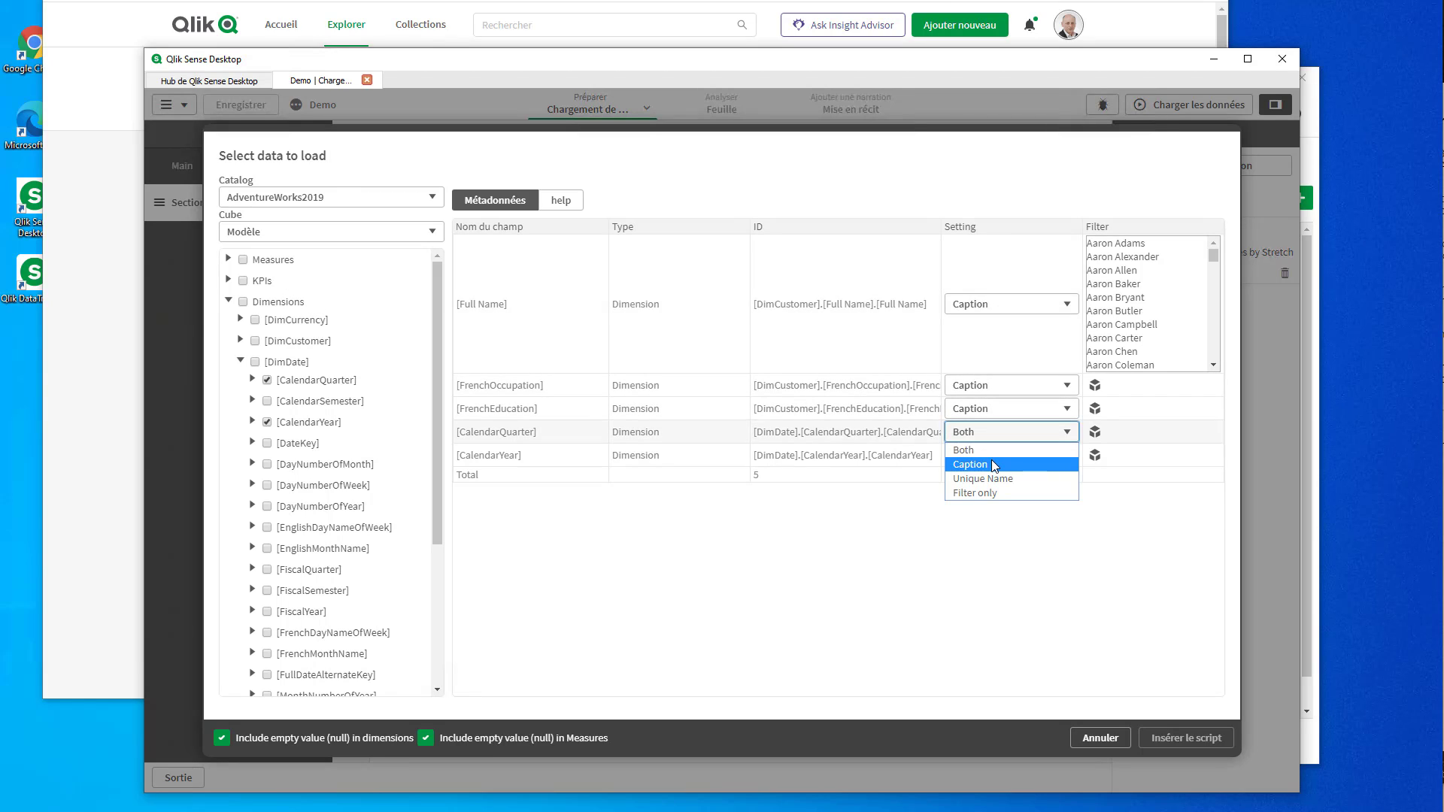
left_click(991, 461)
left_click(994, 455)
left_click(974, 487)
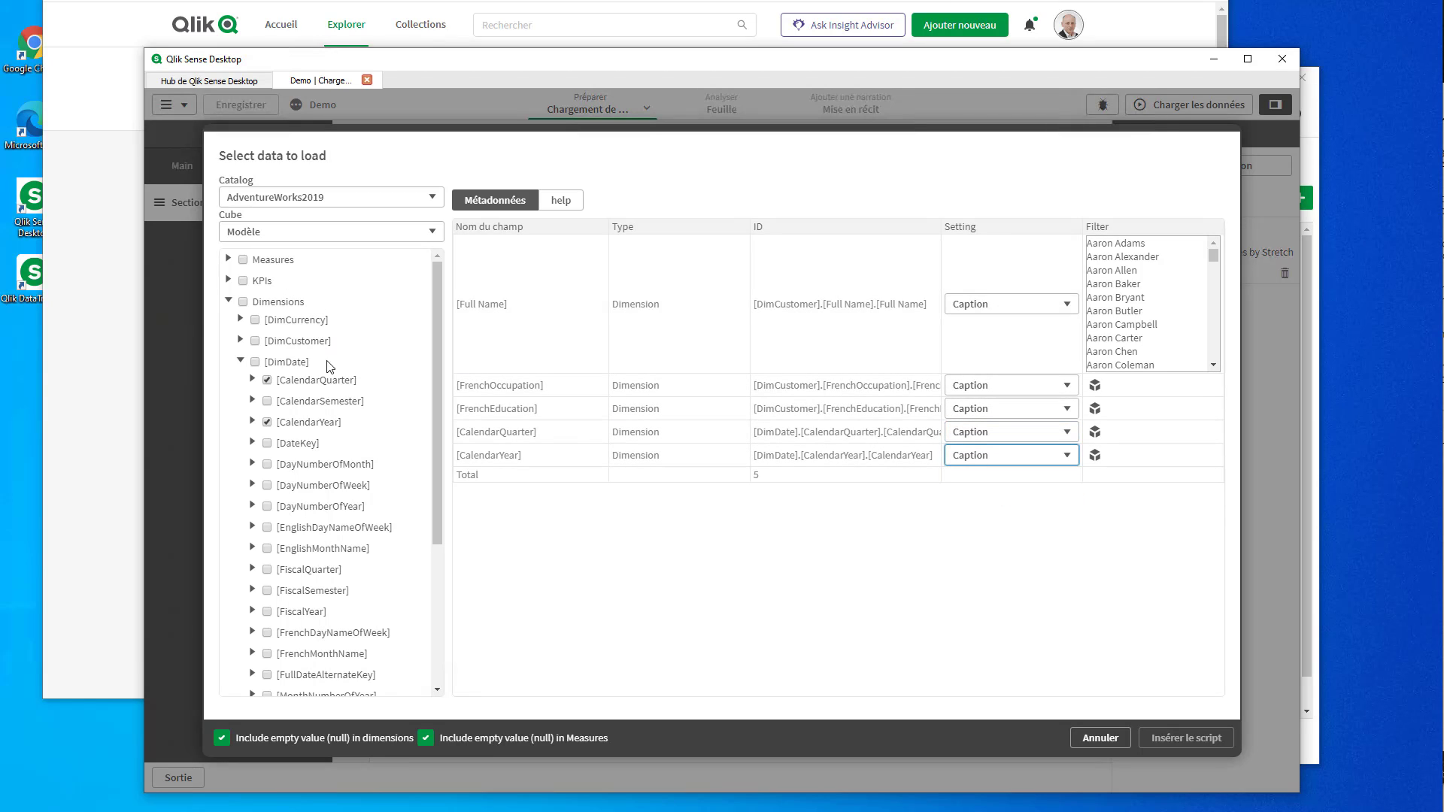
- Collapse the dimensions and select all measures of the Modèle cube for loading
left_click(227, 301)
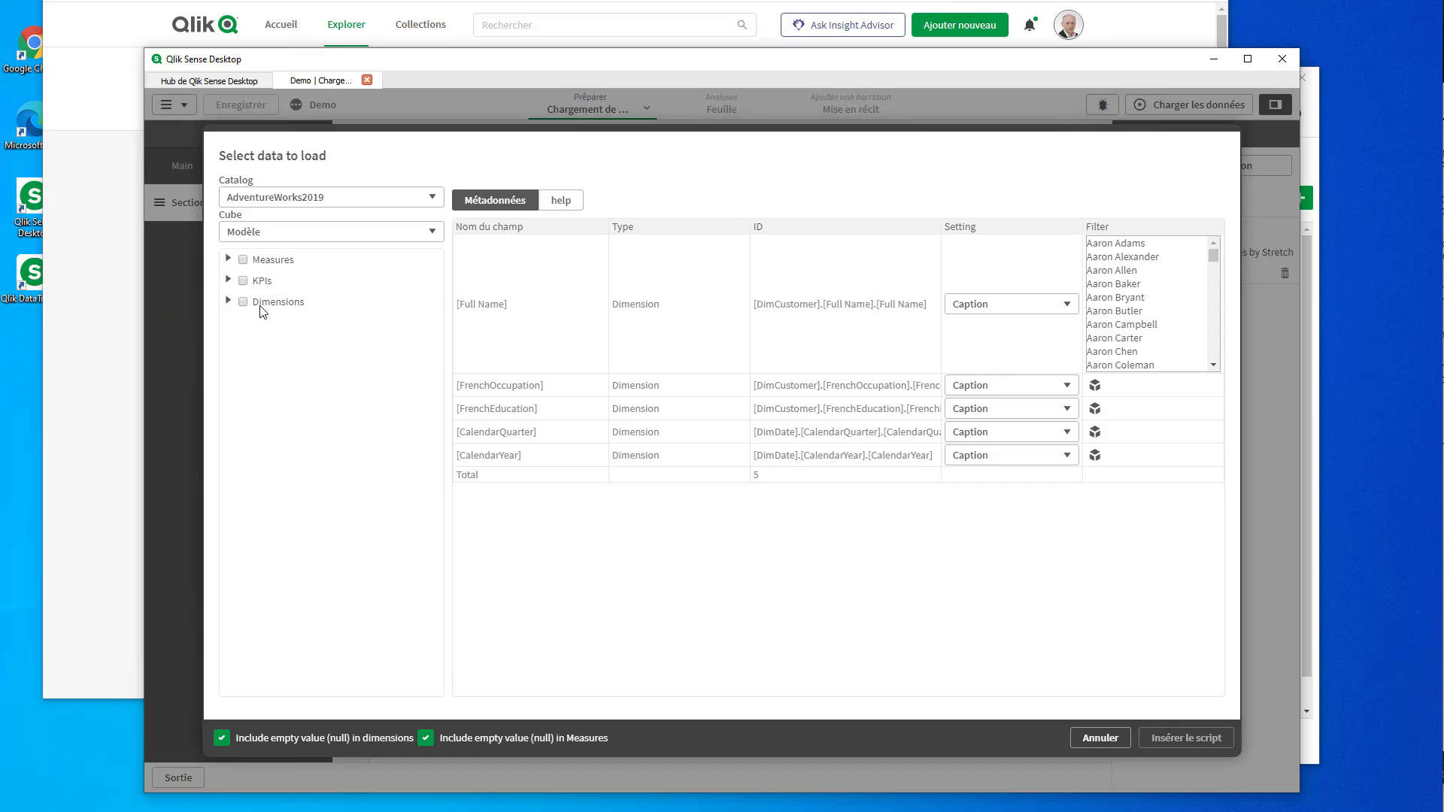
left_click(229, 261)
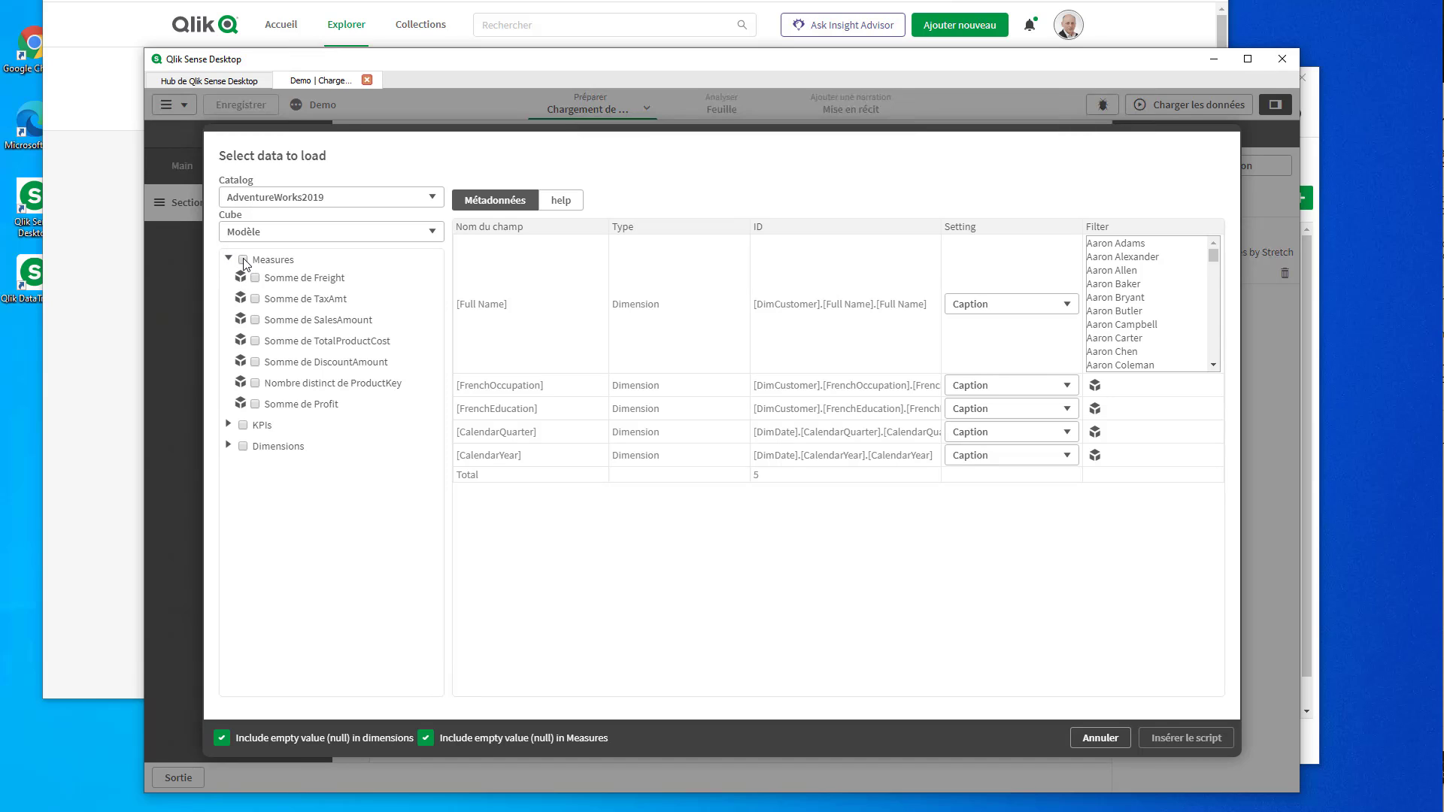
left_click(243, 260)
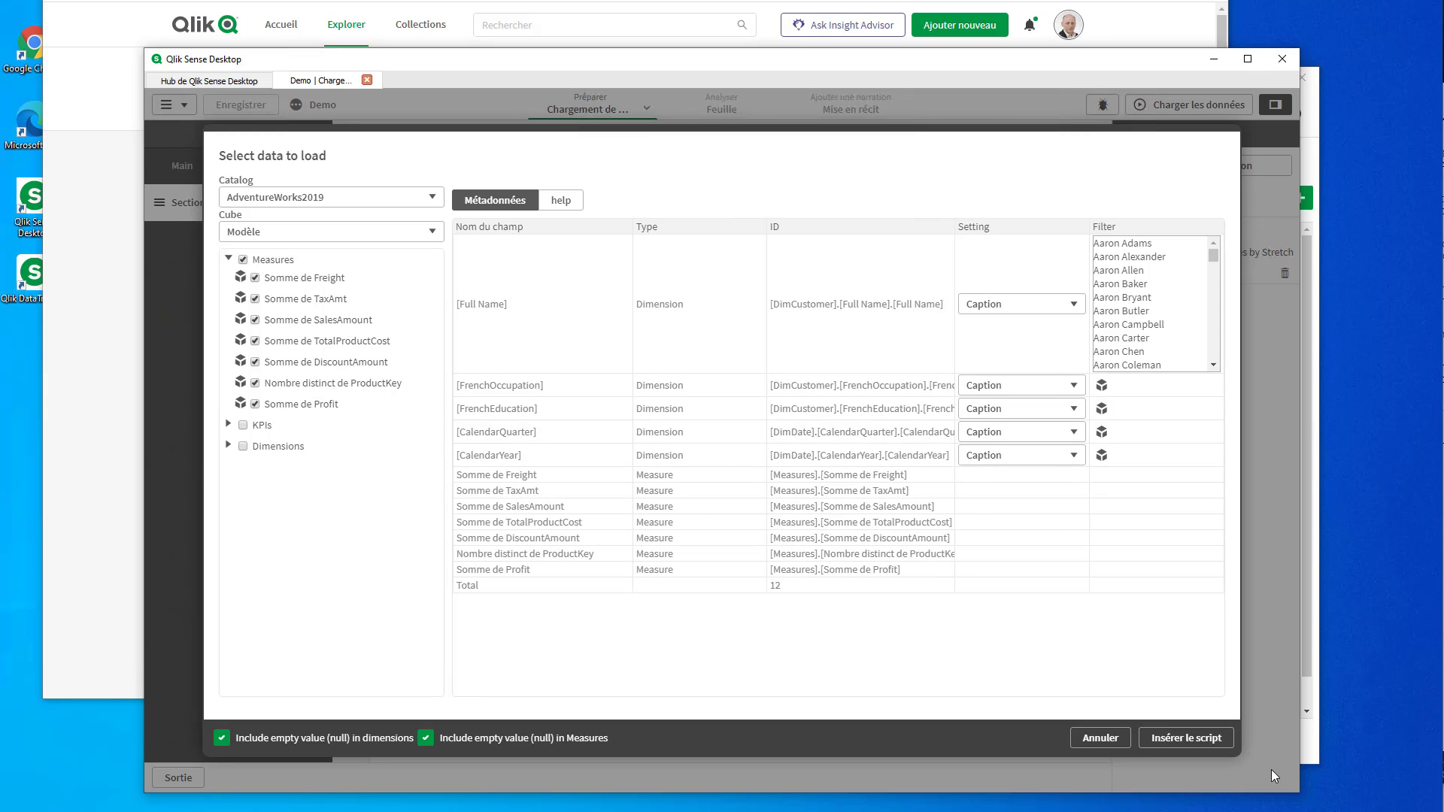
- Insert the generated load script for the Modèle cube and highlight its LOAD and MDX blocks for review
left_click(1209, 743)
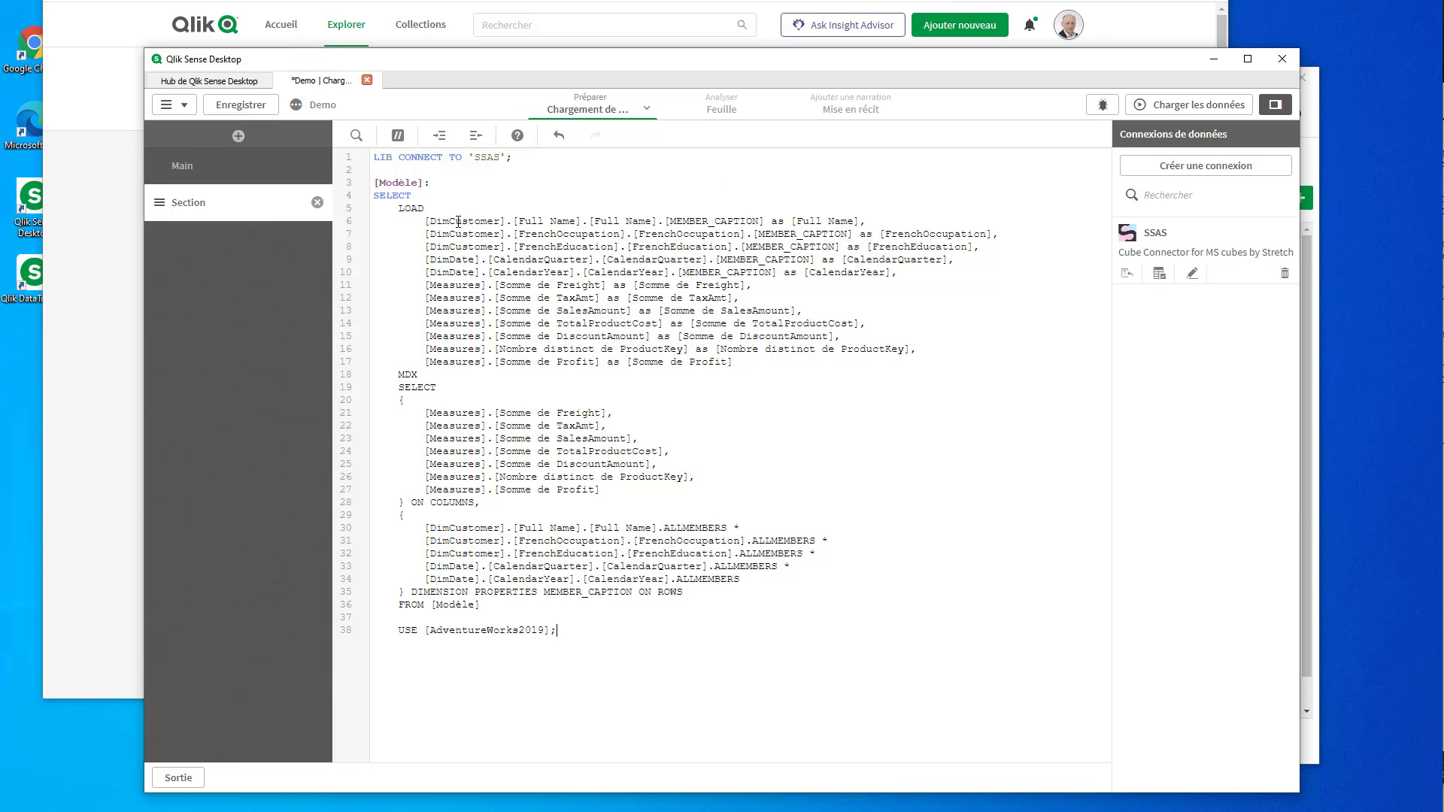
left_click_drag(400, 206, 934, 361)
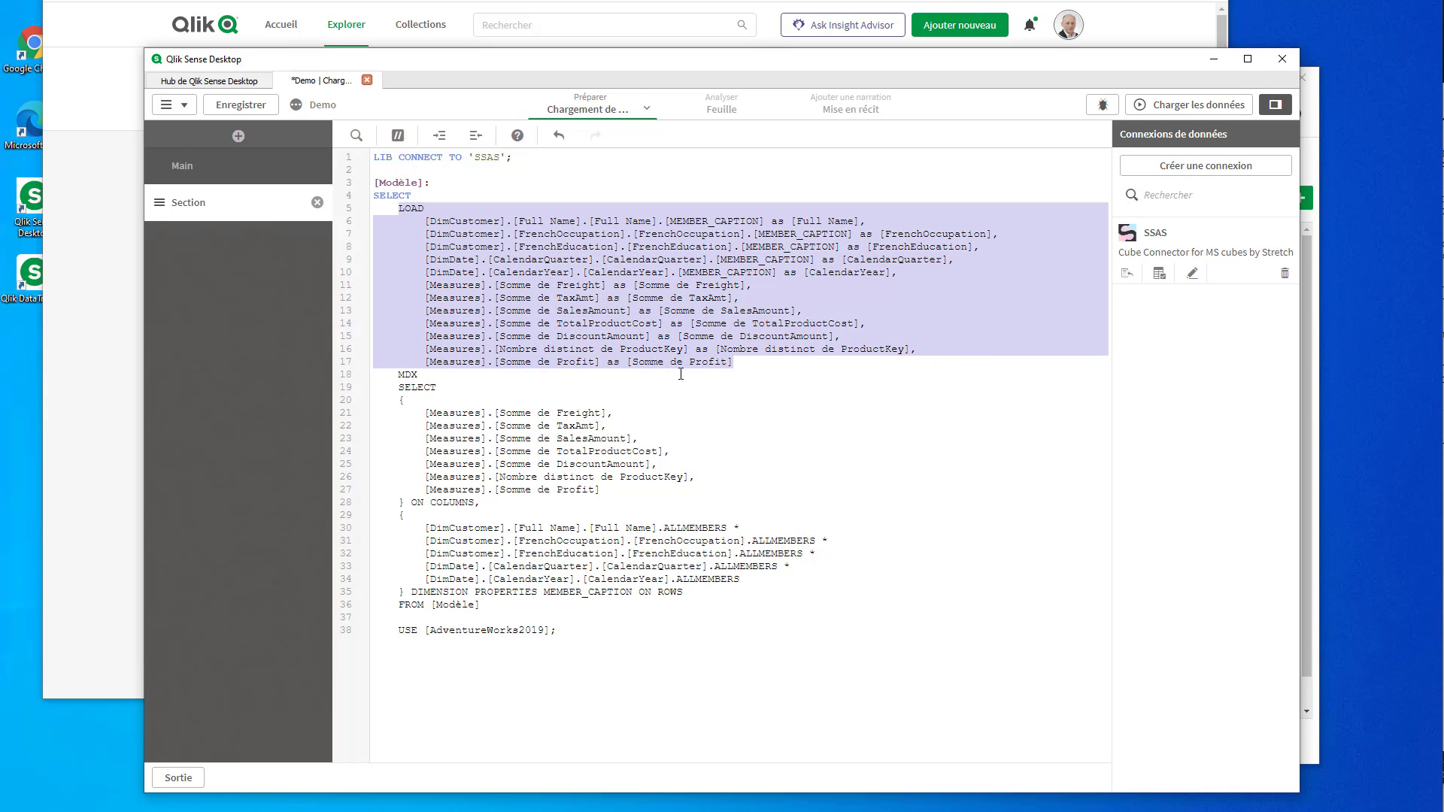
left_click_drag(397, 377, 715, 661)
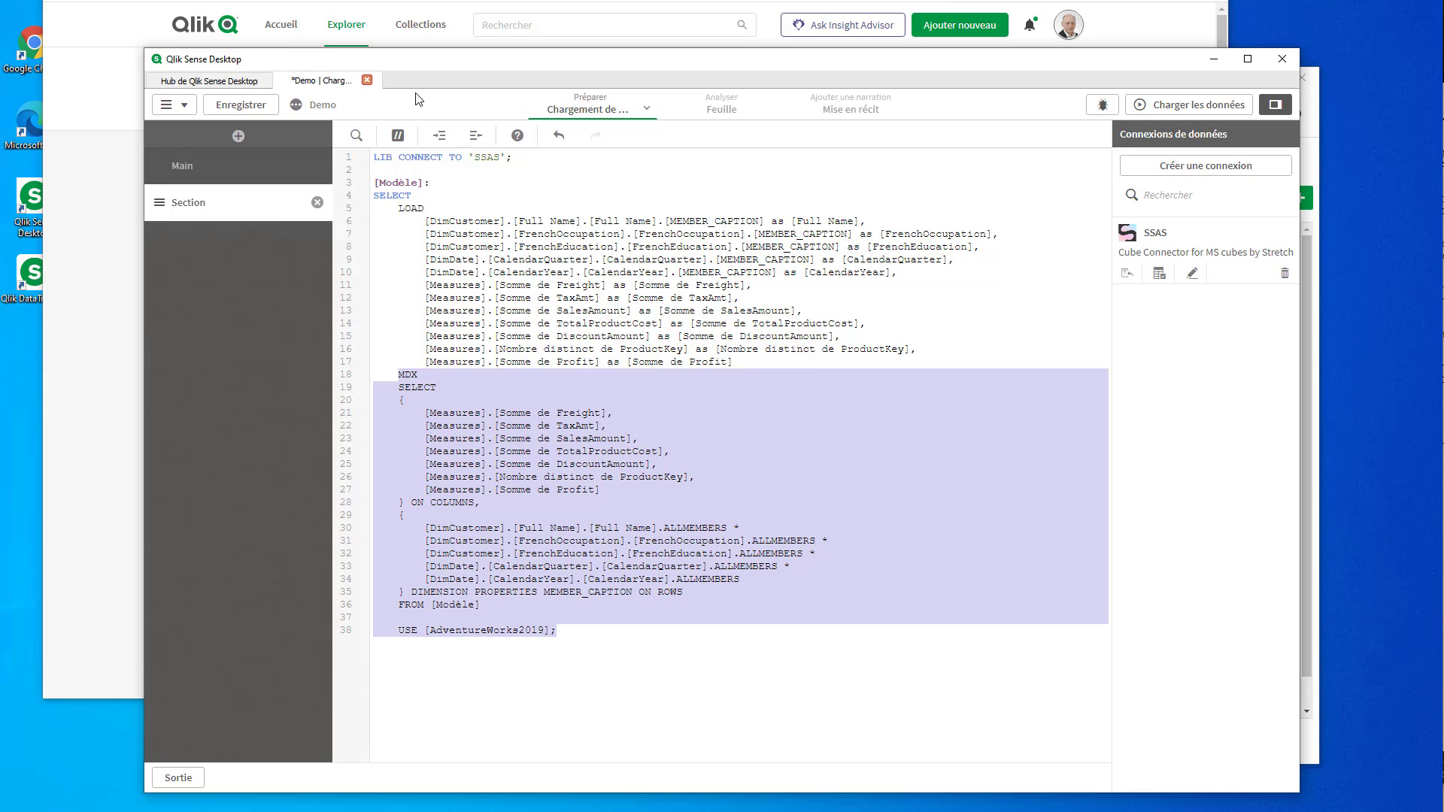
- Save the Demo app with its new load script and close it
left_click(242, 105)
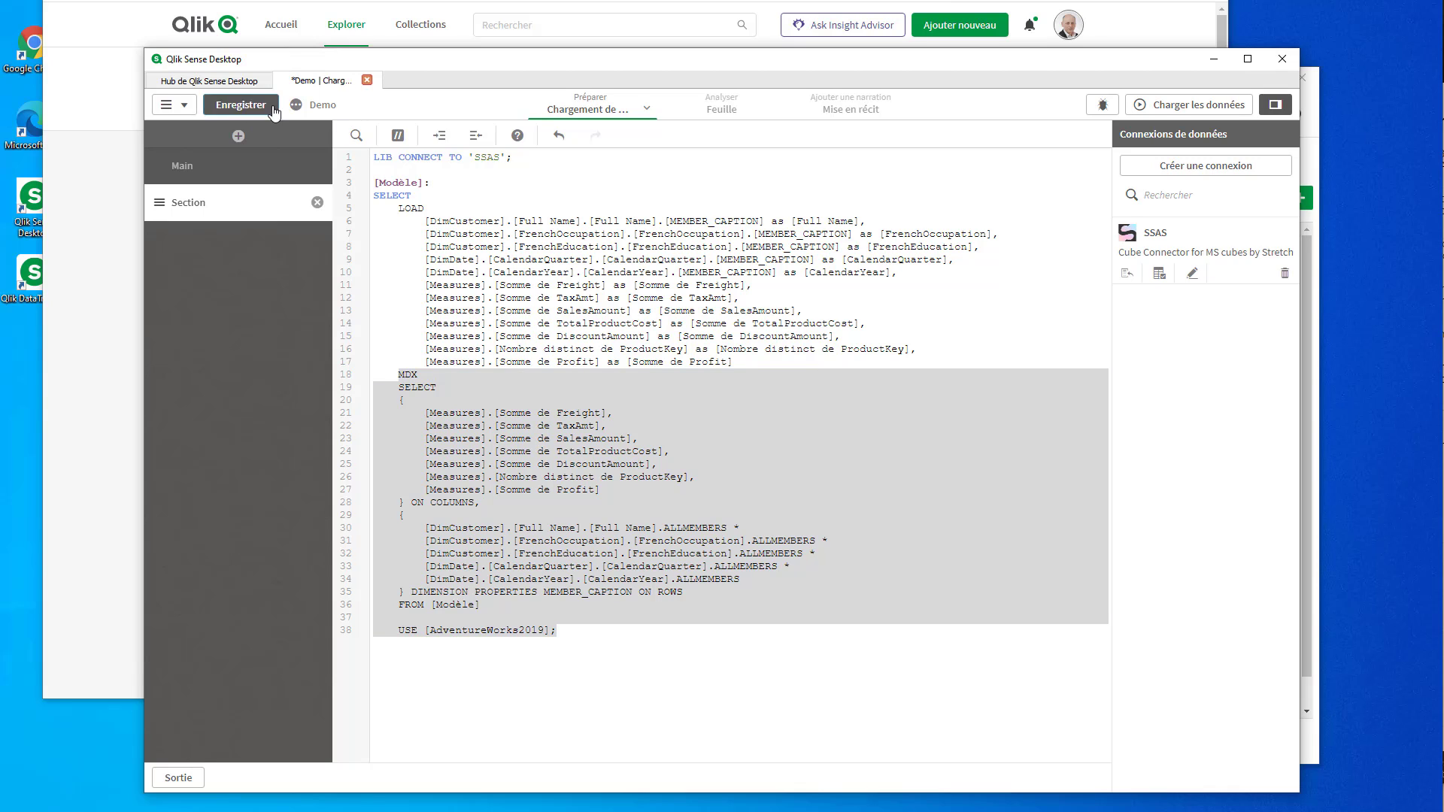
left_click(367, 80)
- Open the ssas stretch app in the data load editor and read through its MDX section script
left_click(680, 286)
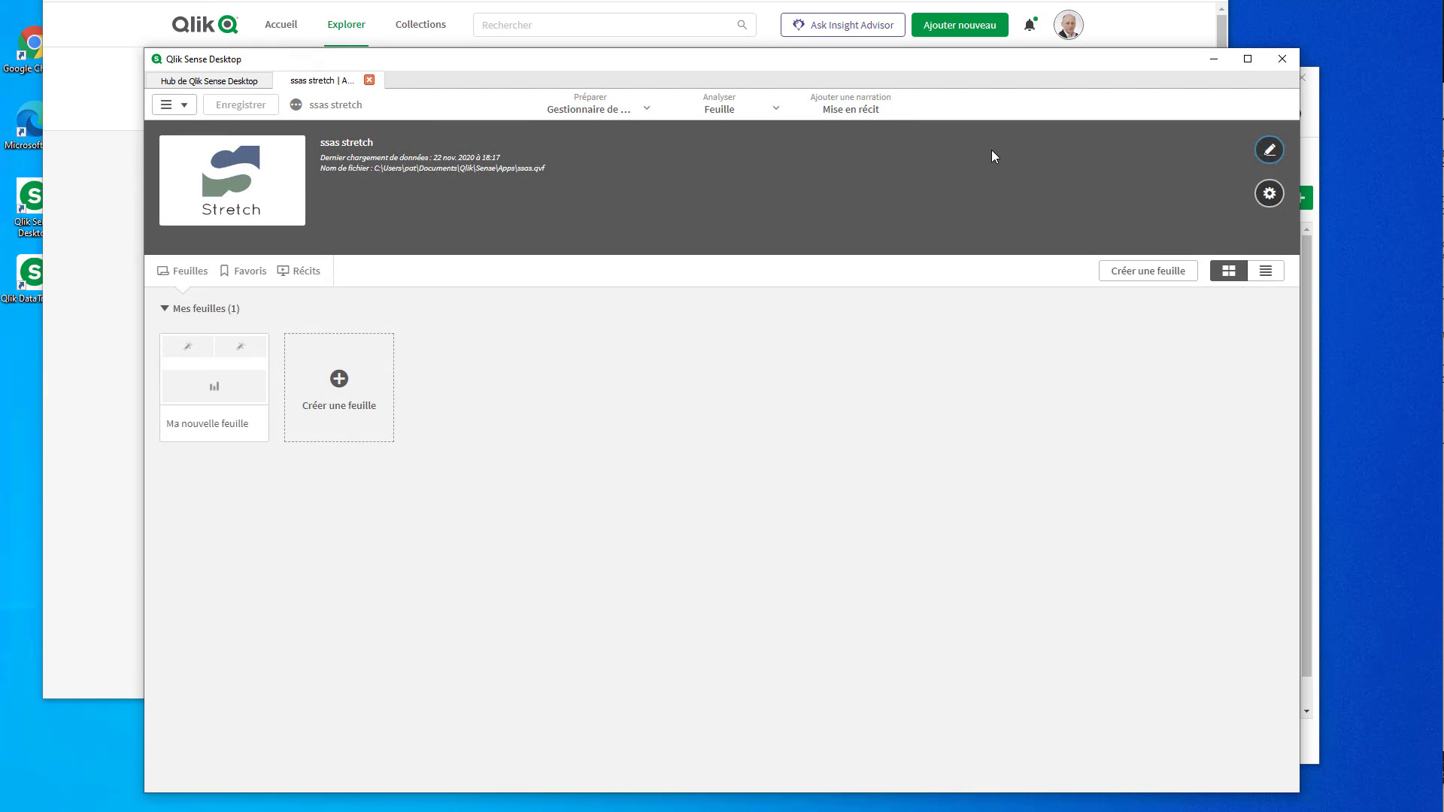
left_click(646, 109)
left_click(576, 173)
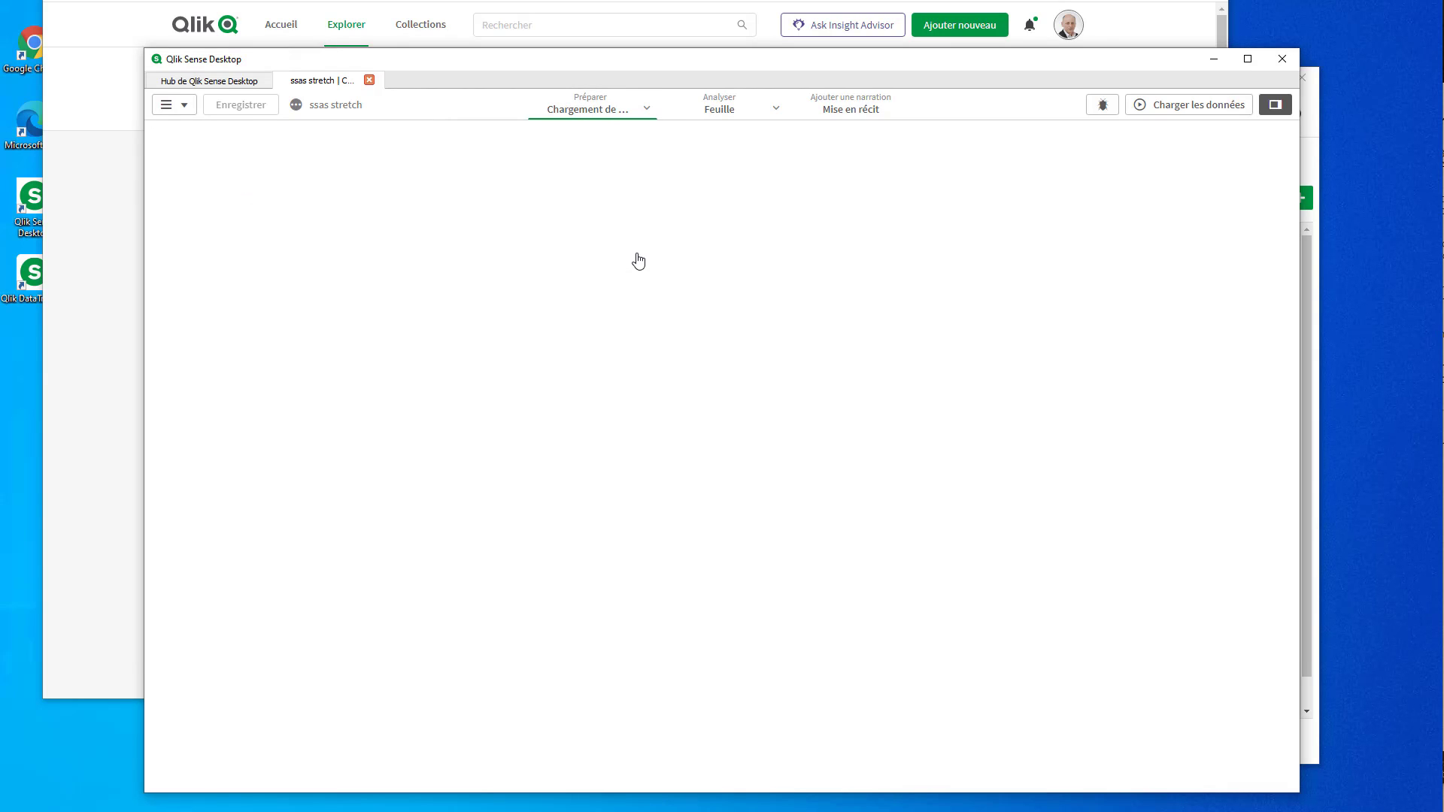
left_click(207, 220)
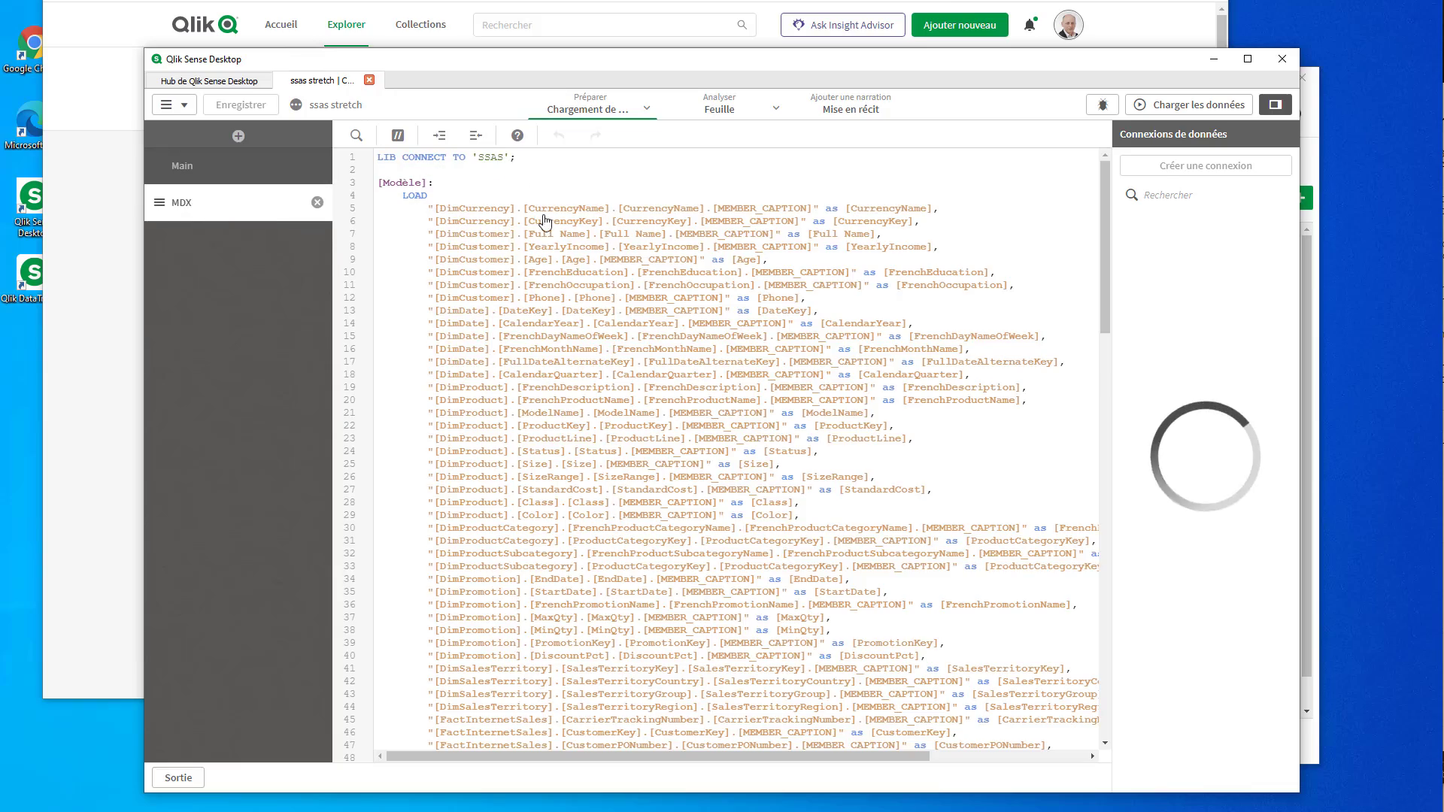
scroll(563, 488, "down", 15)
scroll(563, 488, "down", 10)
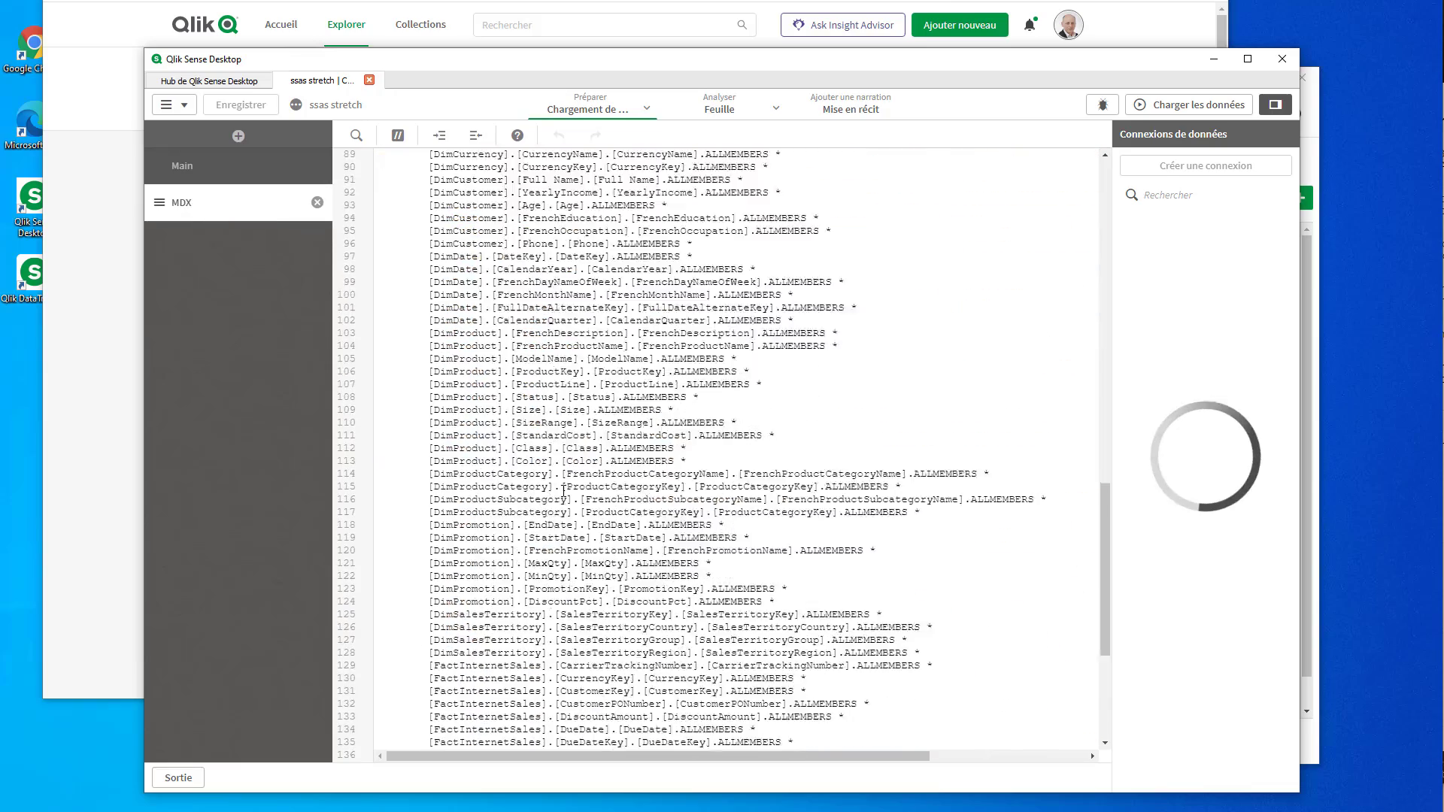
scroll(569, 482, "up", 15)
scroll(569, 482, "up", 10)
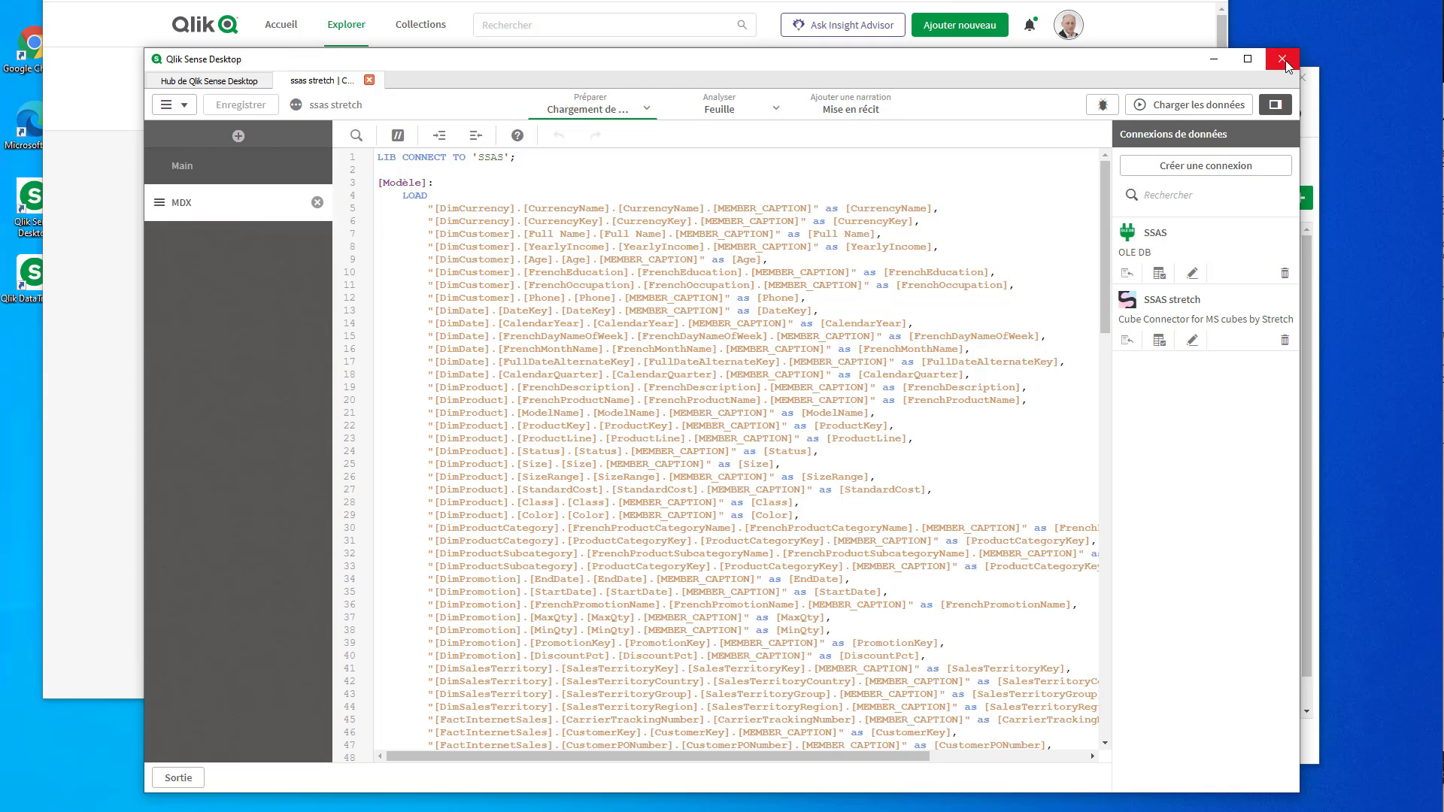
- Close Qlik Sense Desktop and switch to Qlik DataTransfer
left_click(1282, 60)
left_click(786, 235)
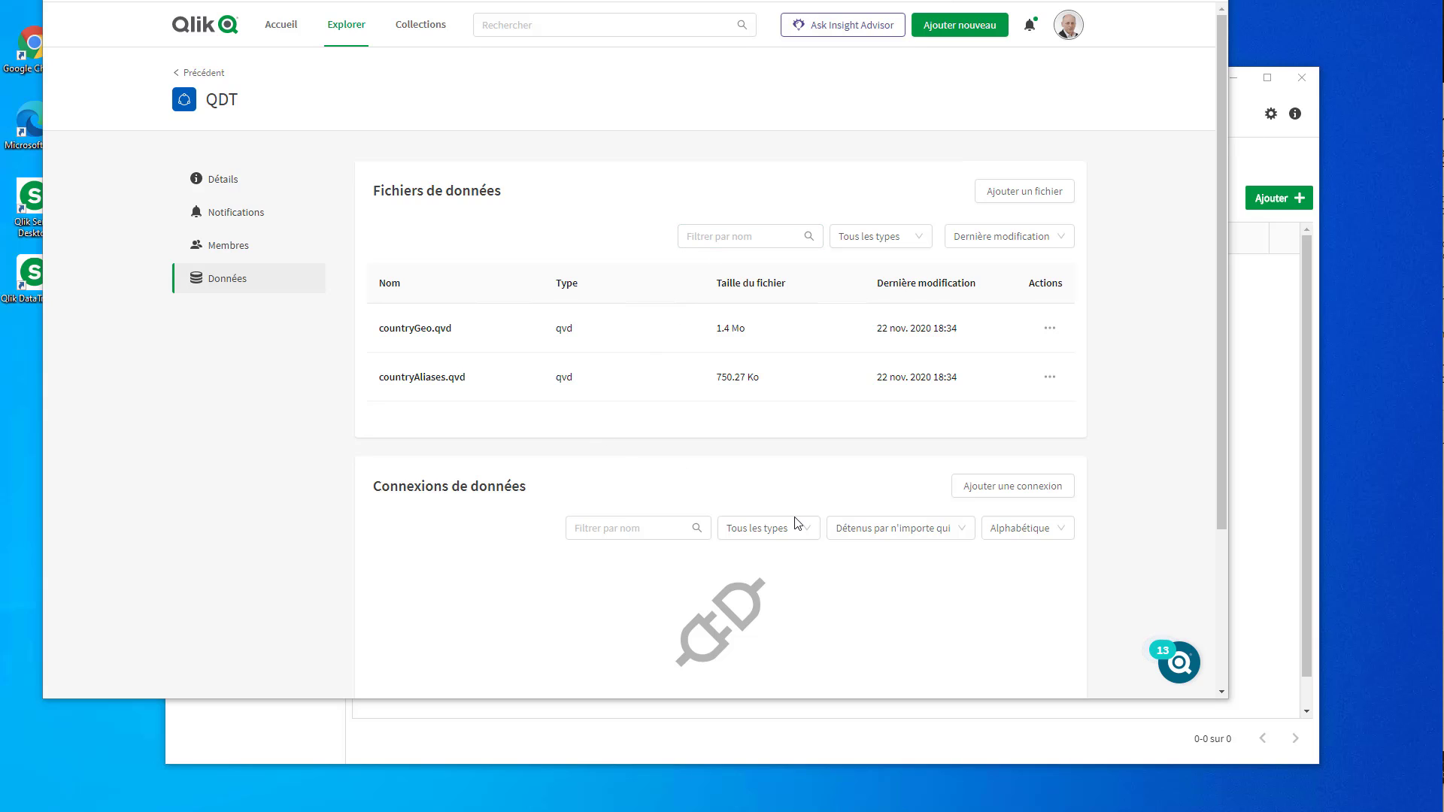
left_click(643, 749)
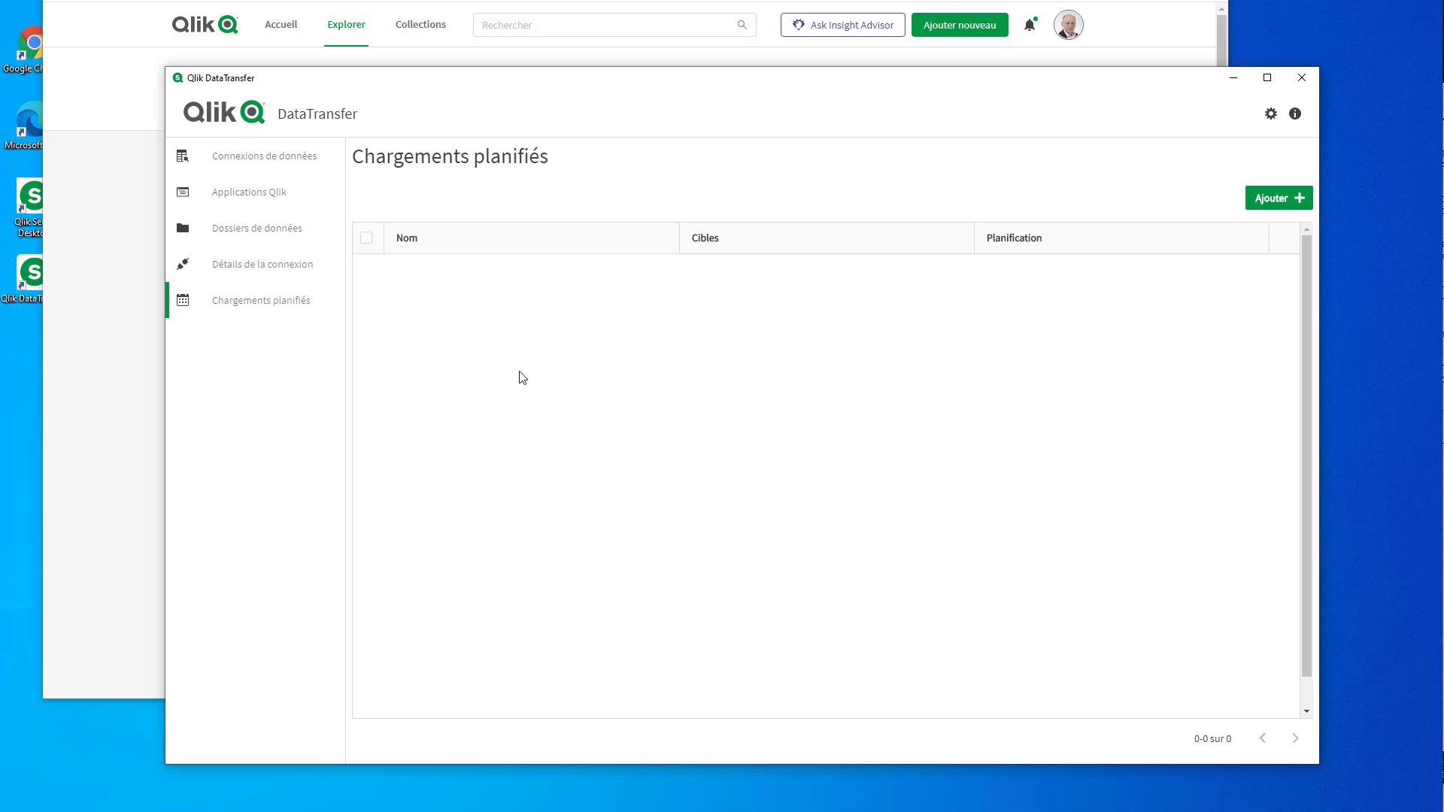
- Start a data connection load named demo, examine the connector types available for a new connection, and cancel the connection
left_click(306, 159)
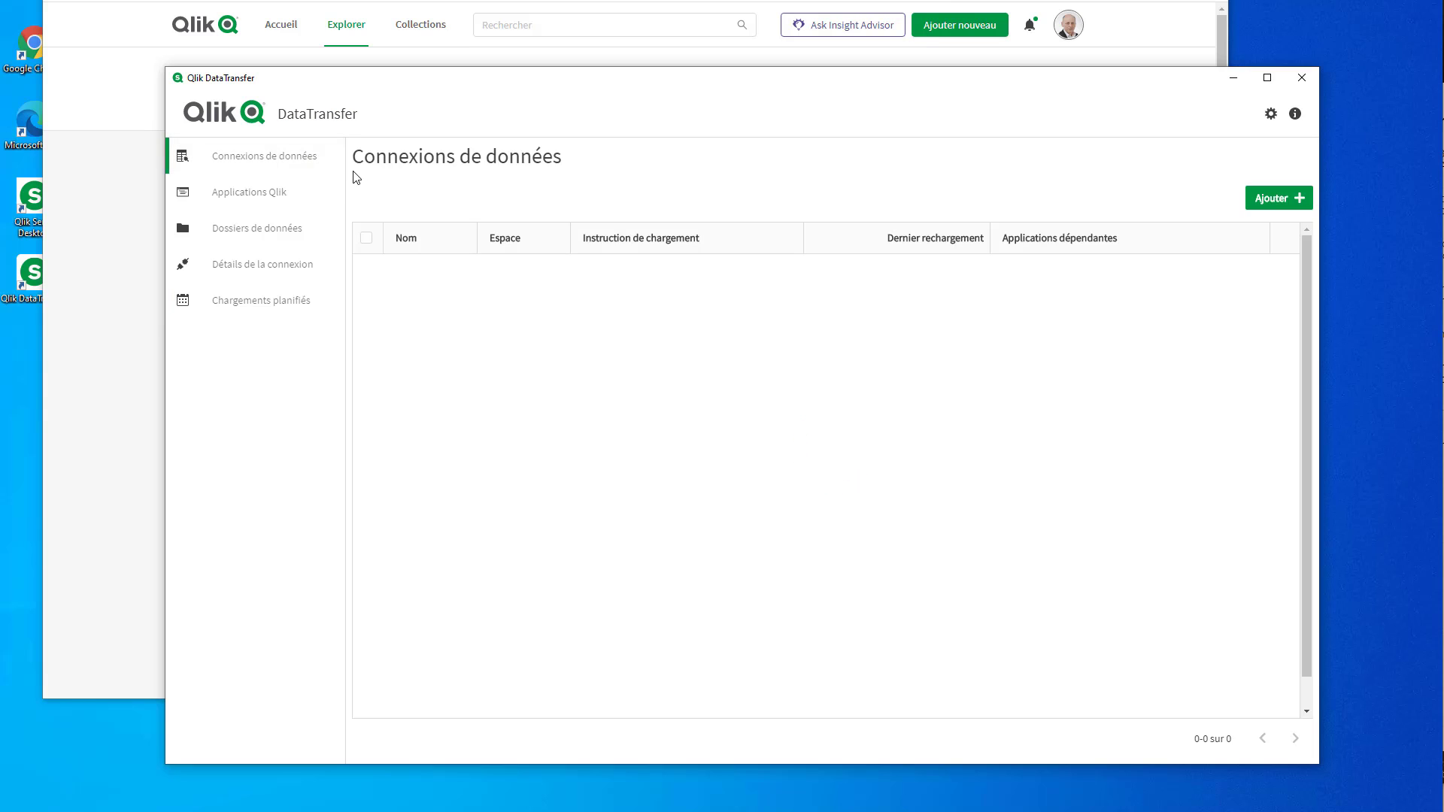
left_click(1277, 200)
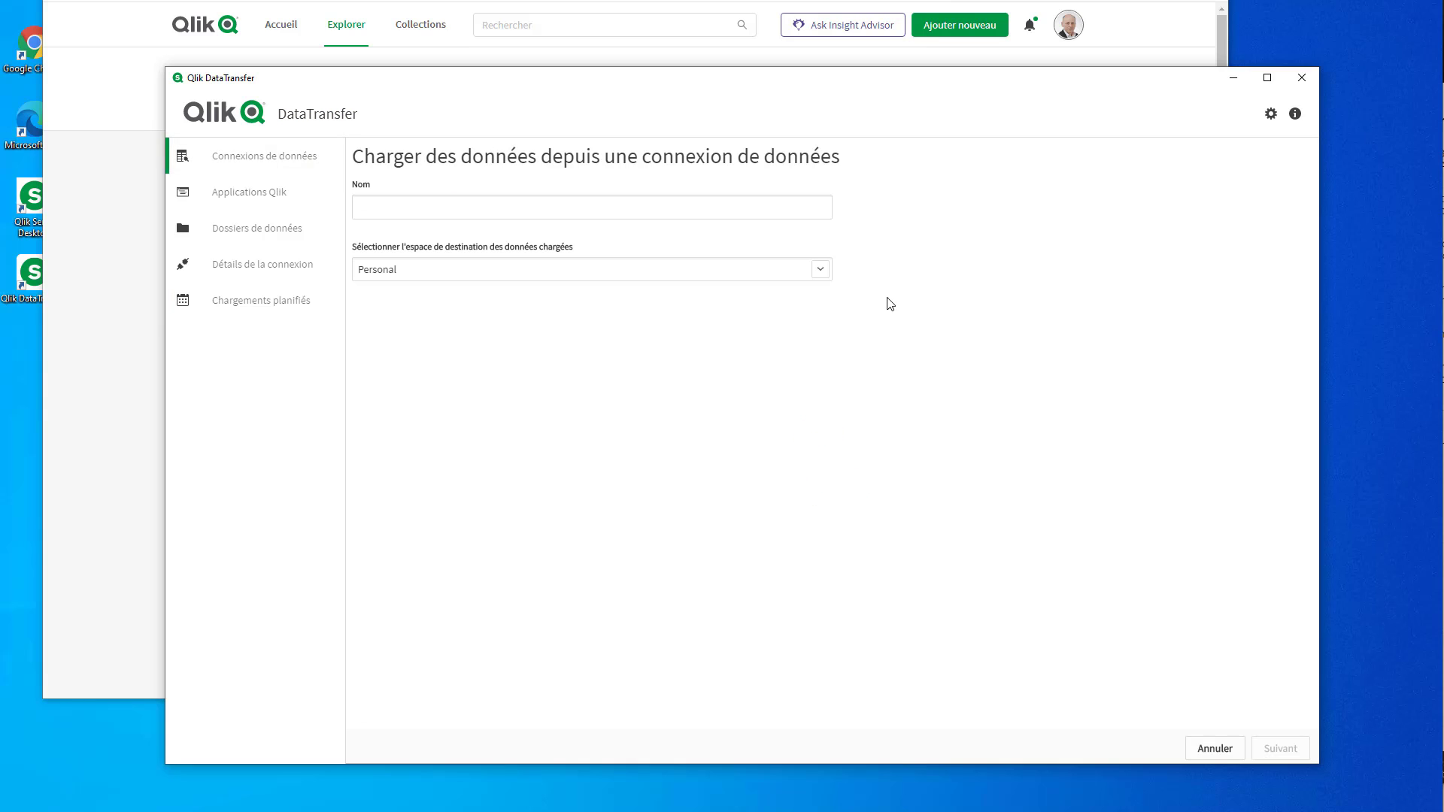
left_click(662, 214)
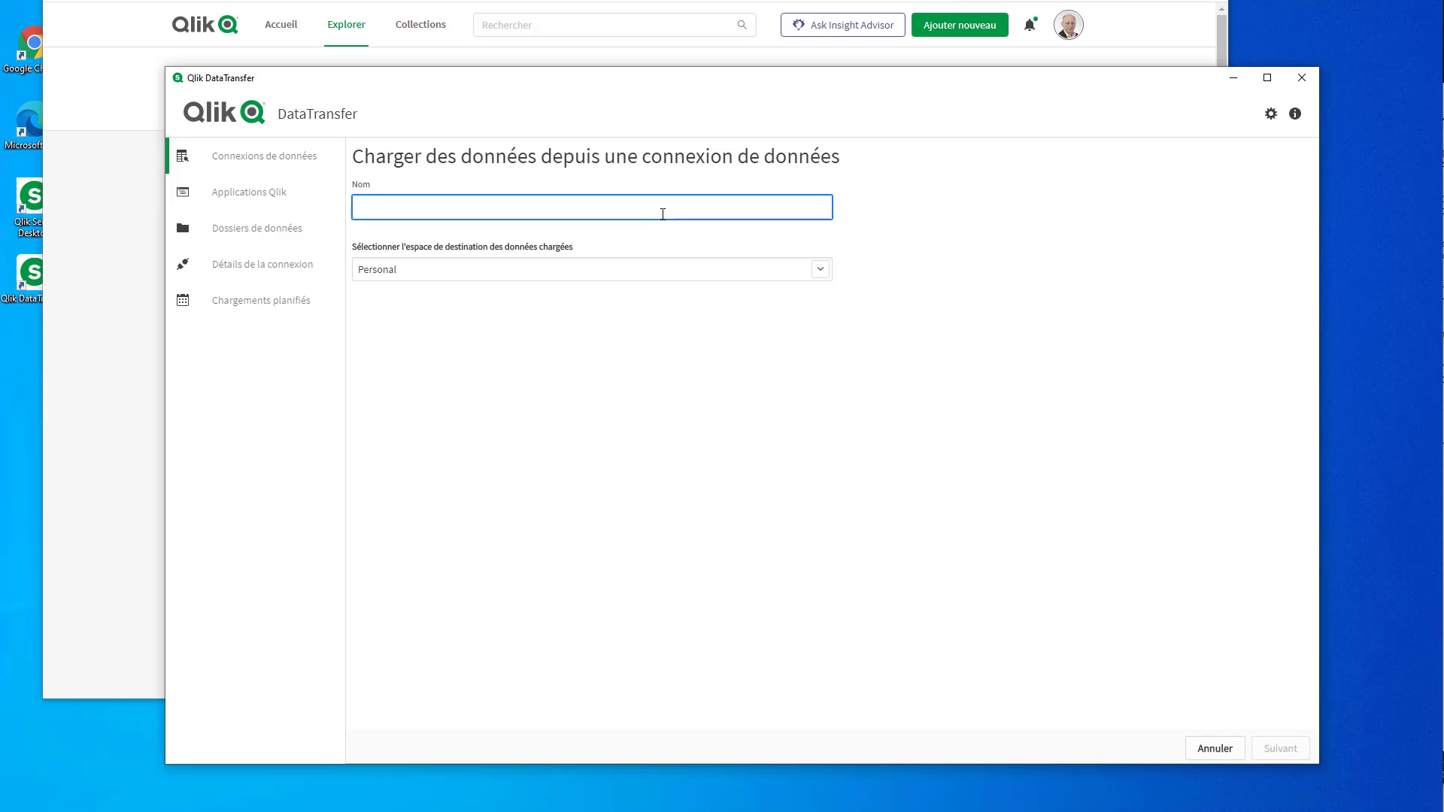
type("demo")
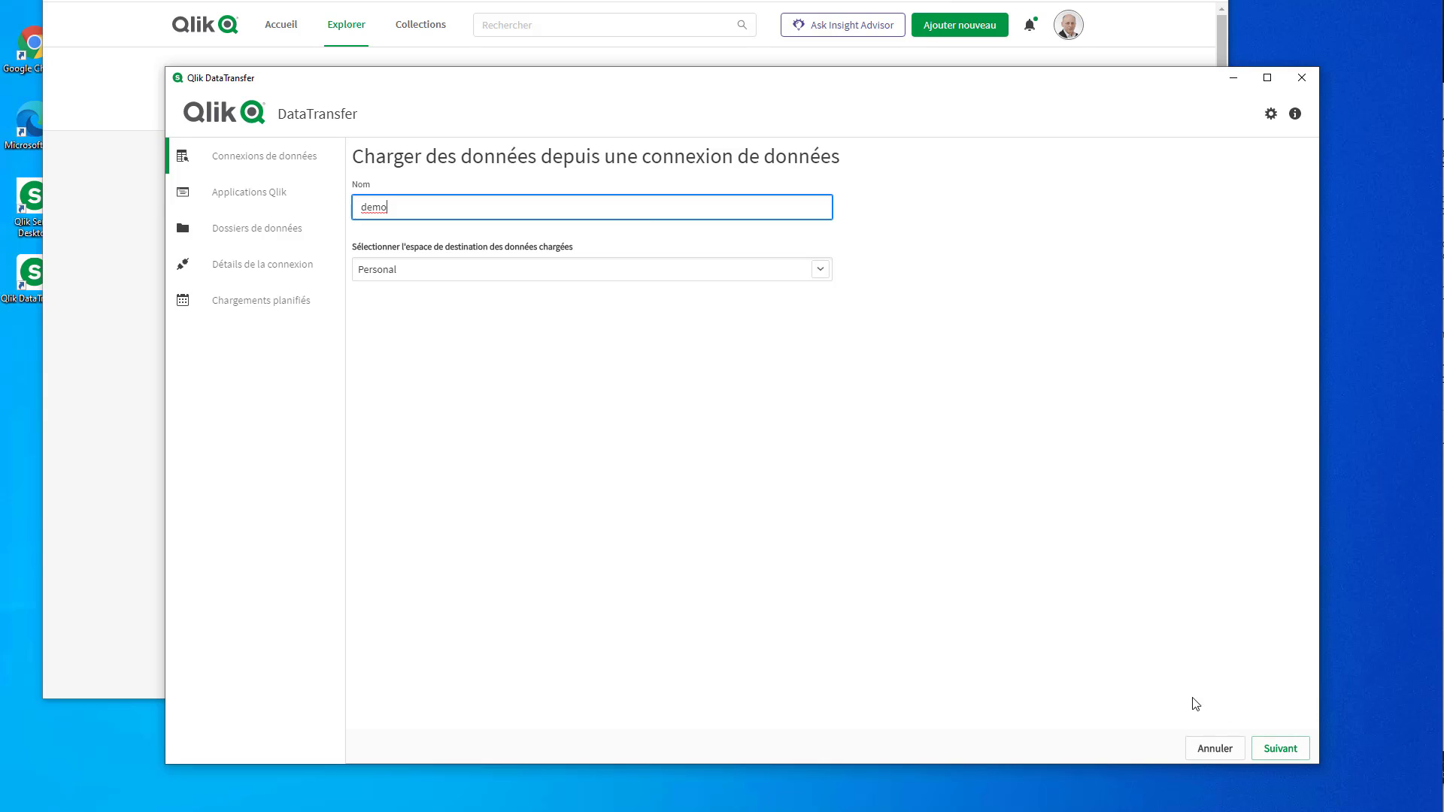
left_click(1280, 748)
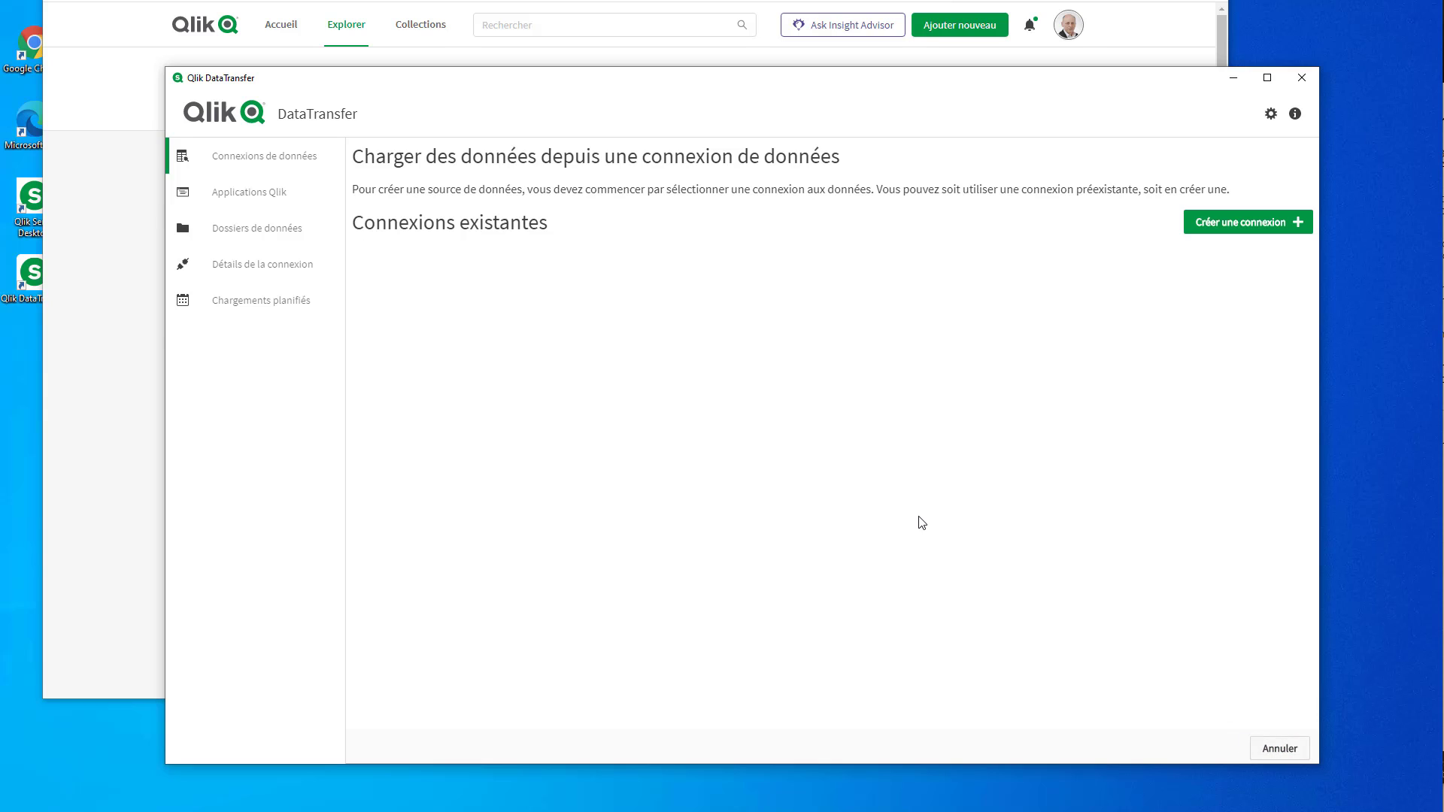
left_click(1219, 239)
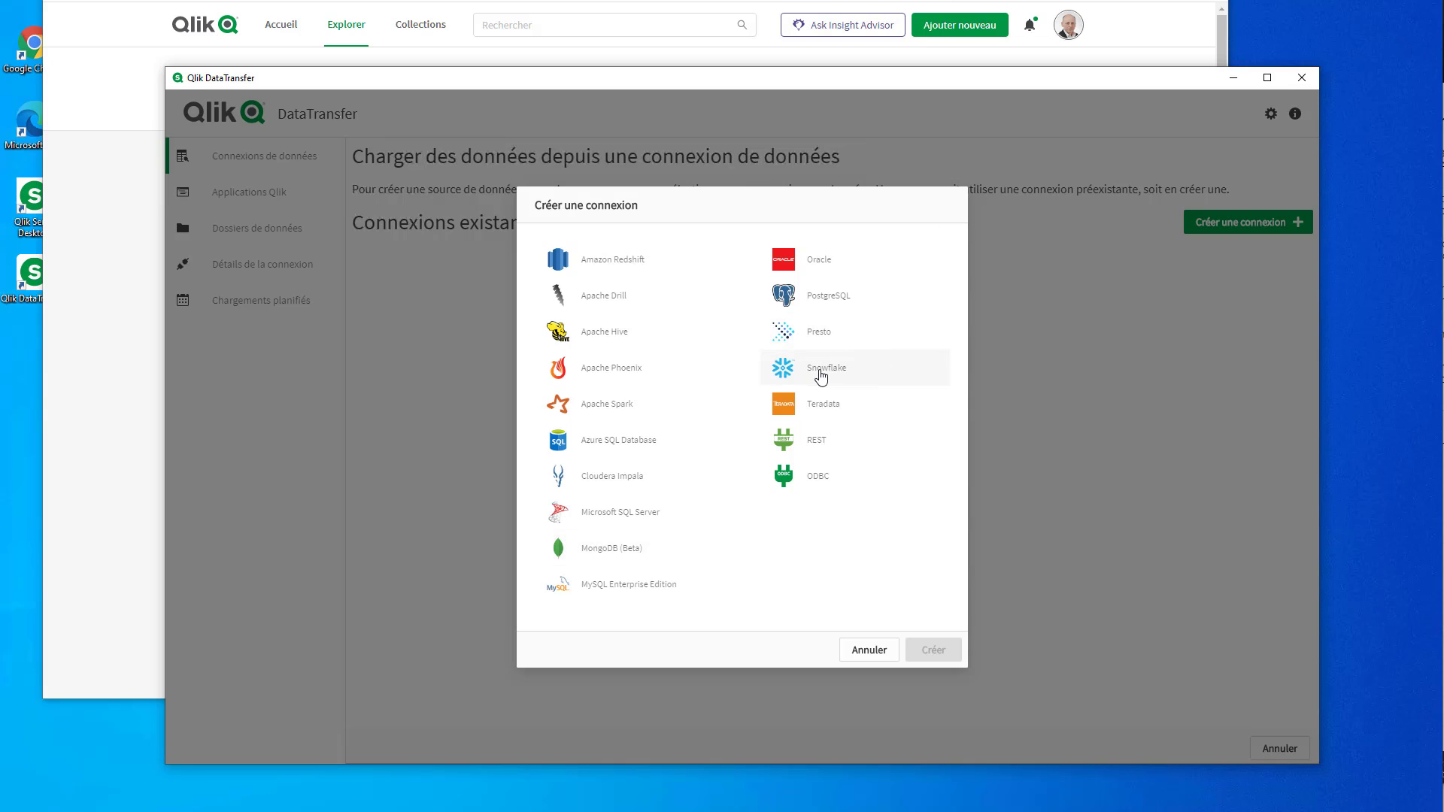
left_click(819, 376)
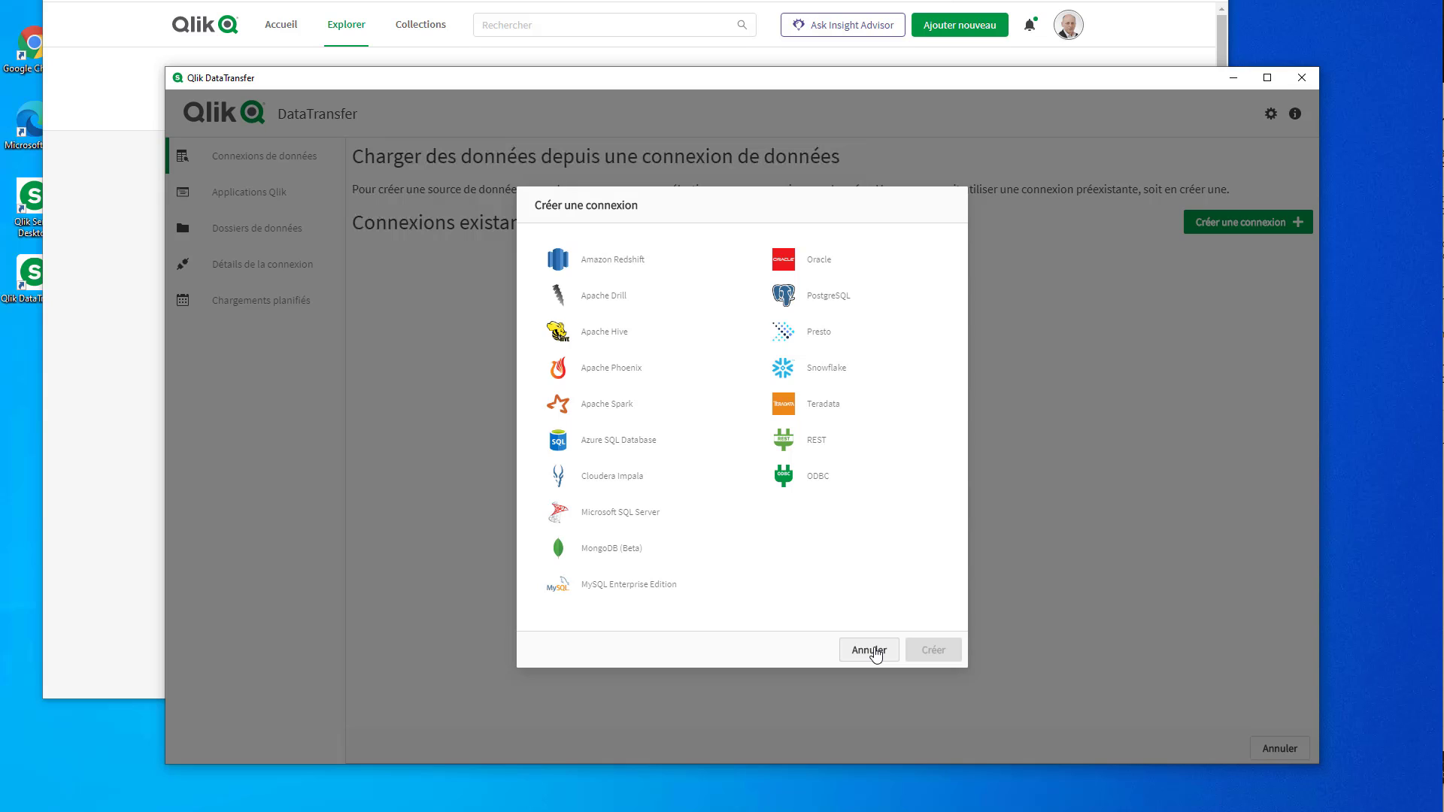
left_click(869, 650)
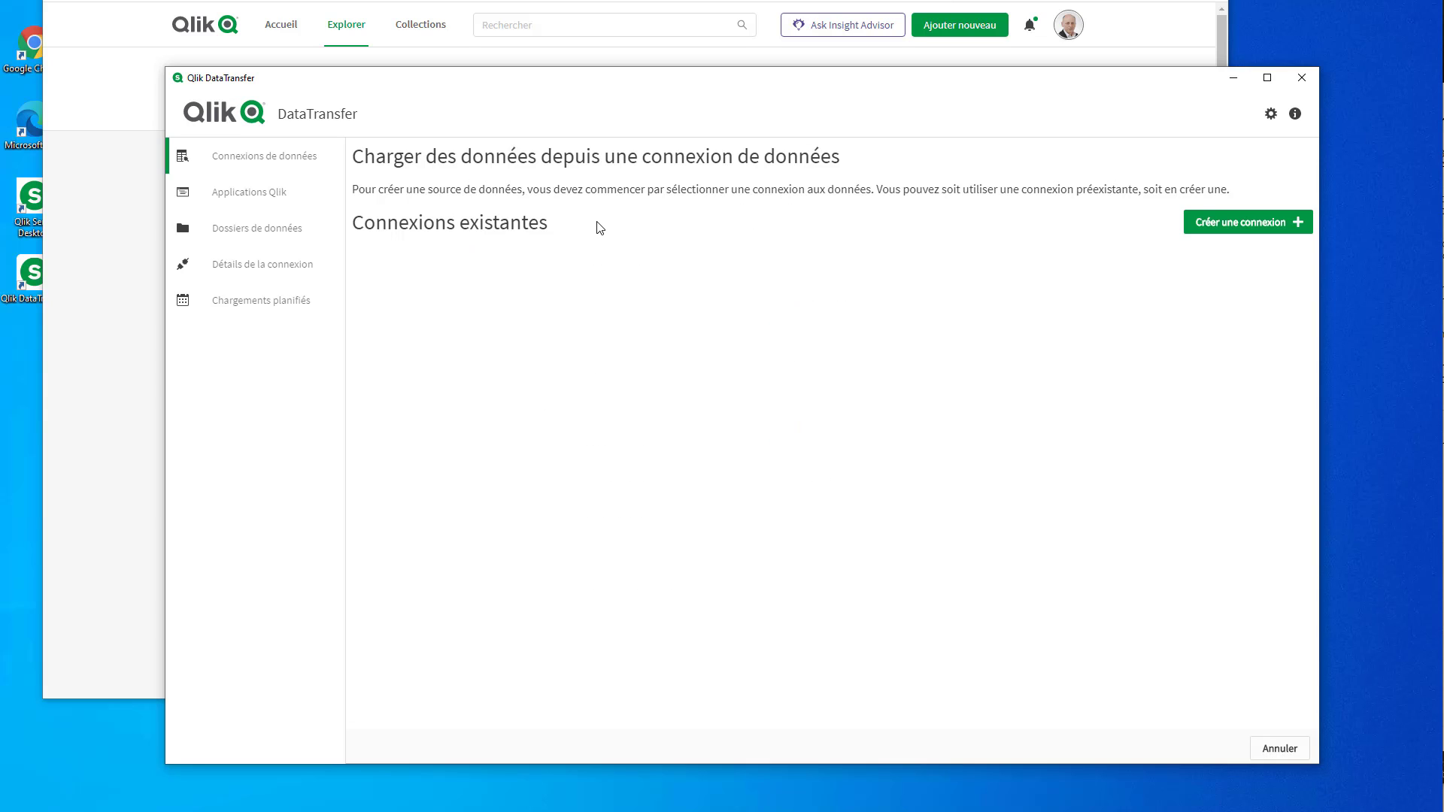
- Look over the Qlik applications list and the repeat options of a new scheduled load, then cancel the task
left_click(271, 195)
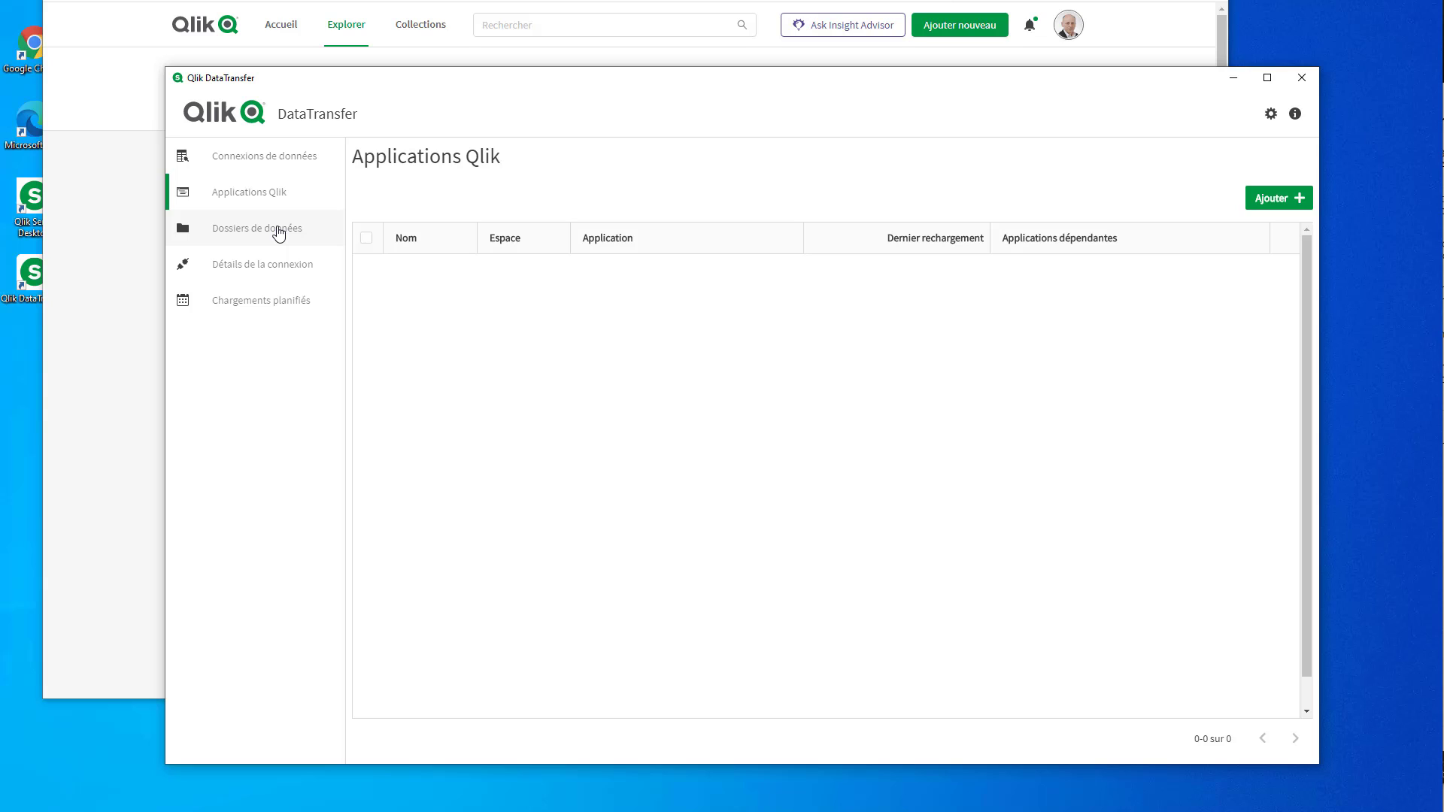
left_click(265, 308)
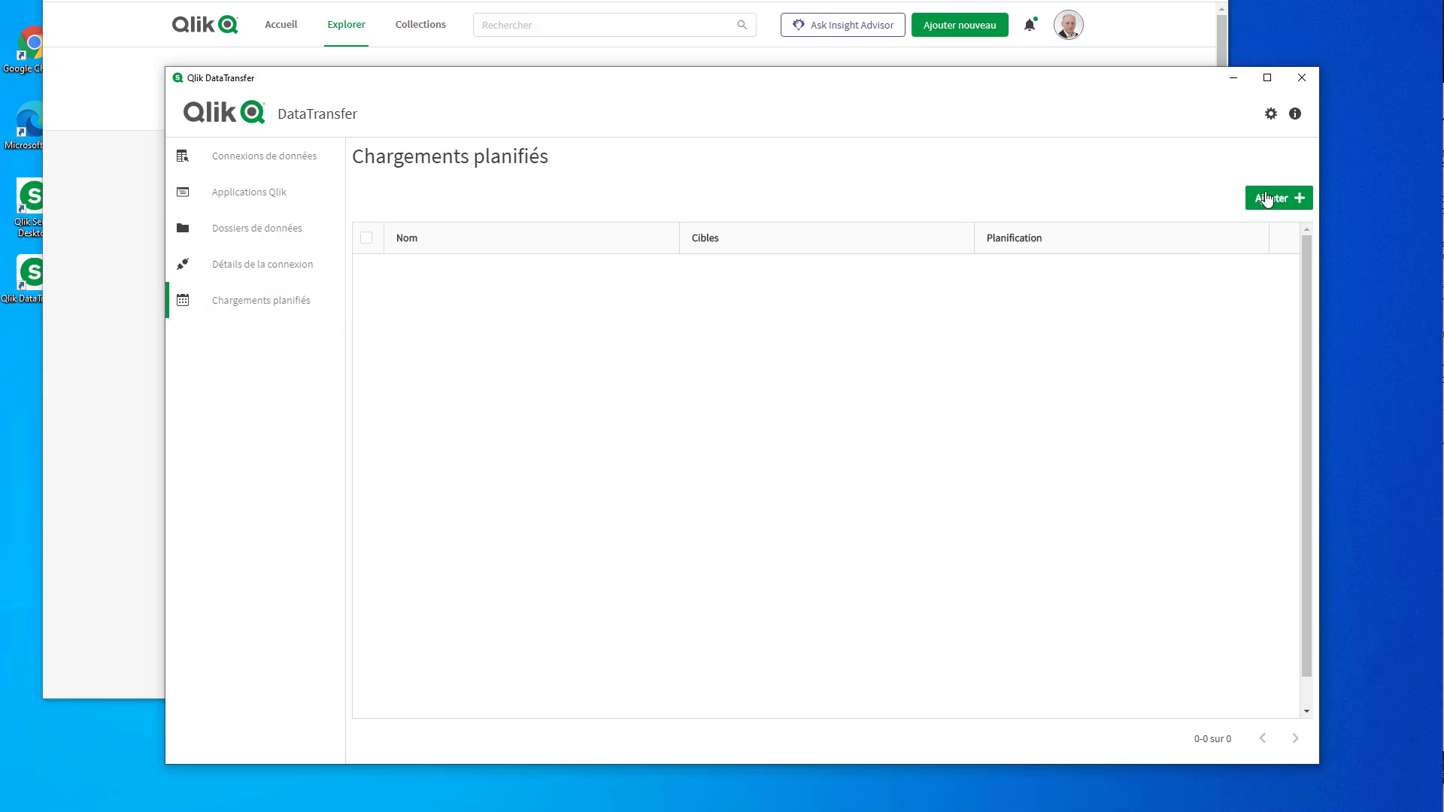
left_click(1269, 196)
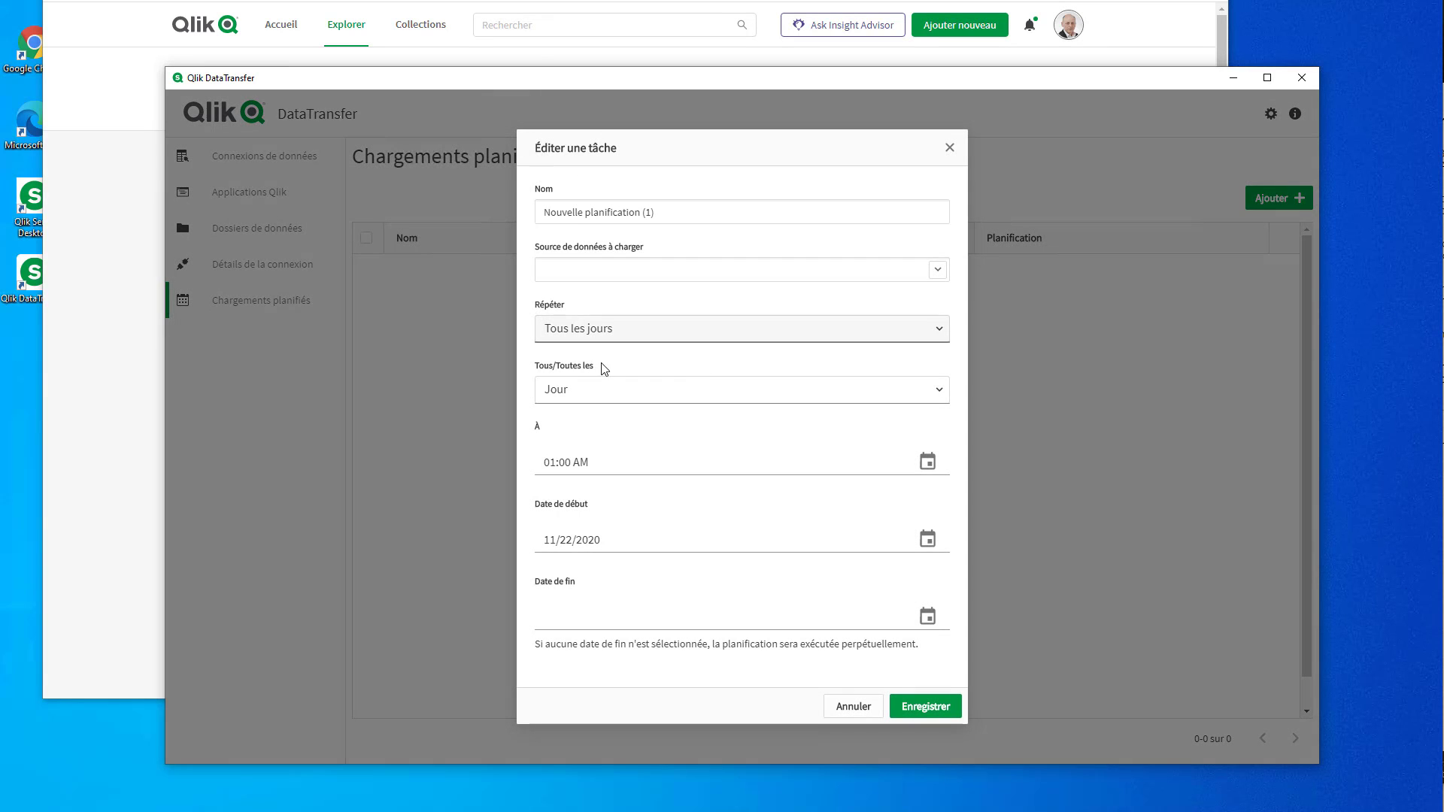
left_click(593, 328)
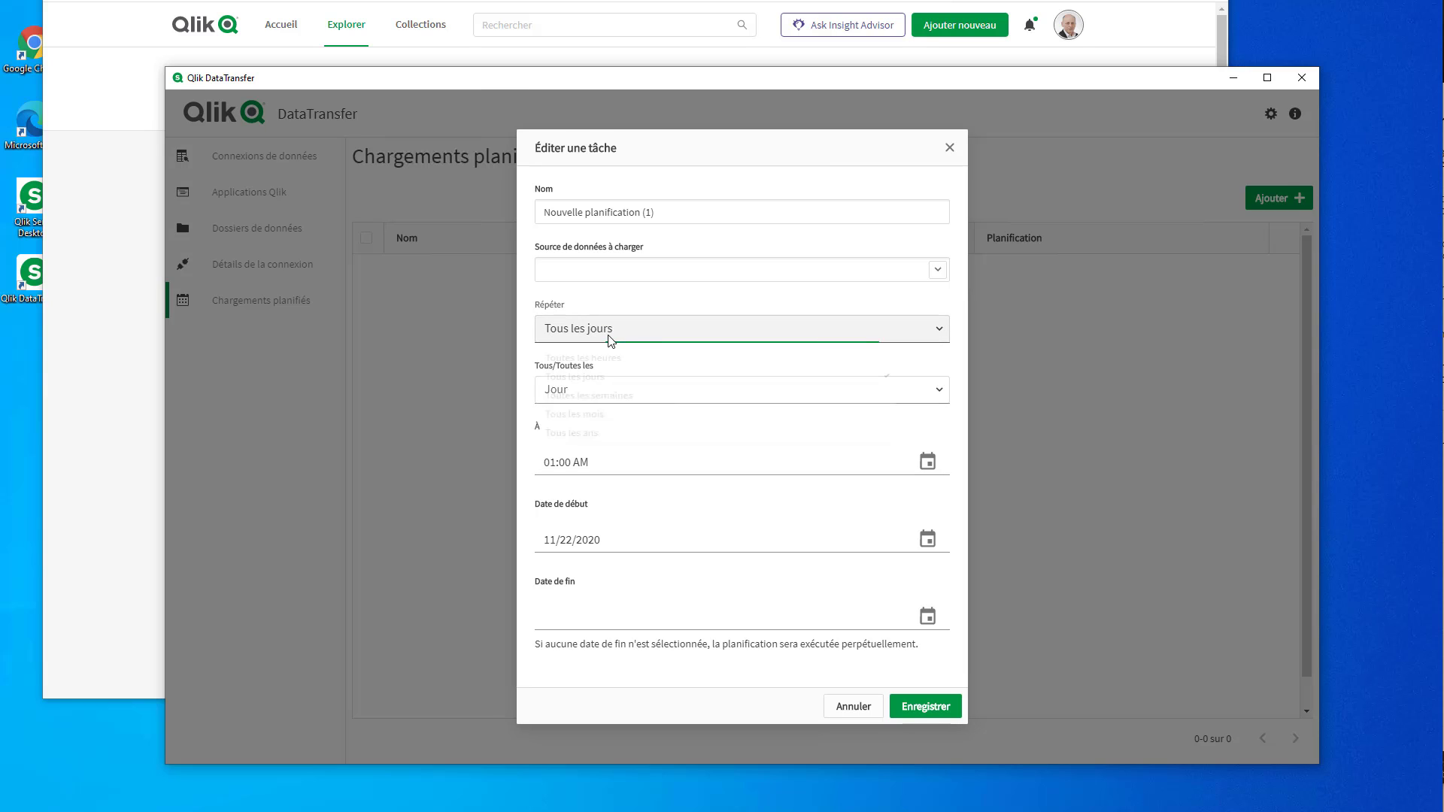
left_click(855, 716)
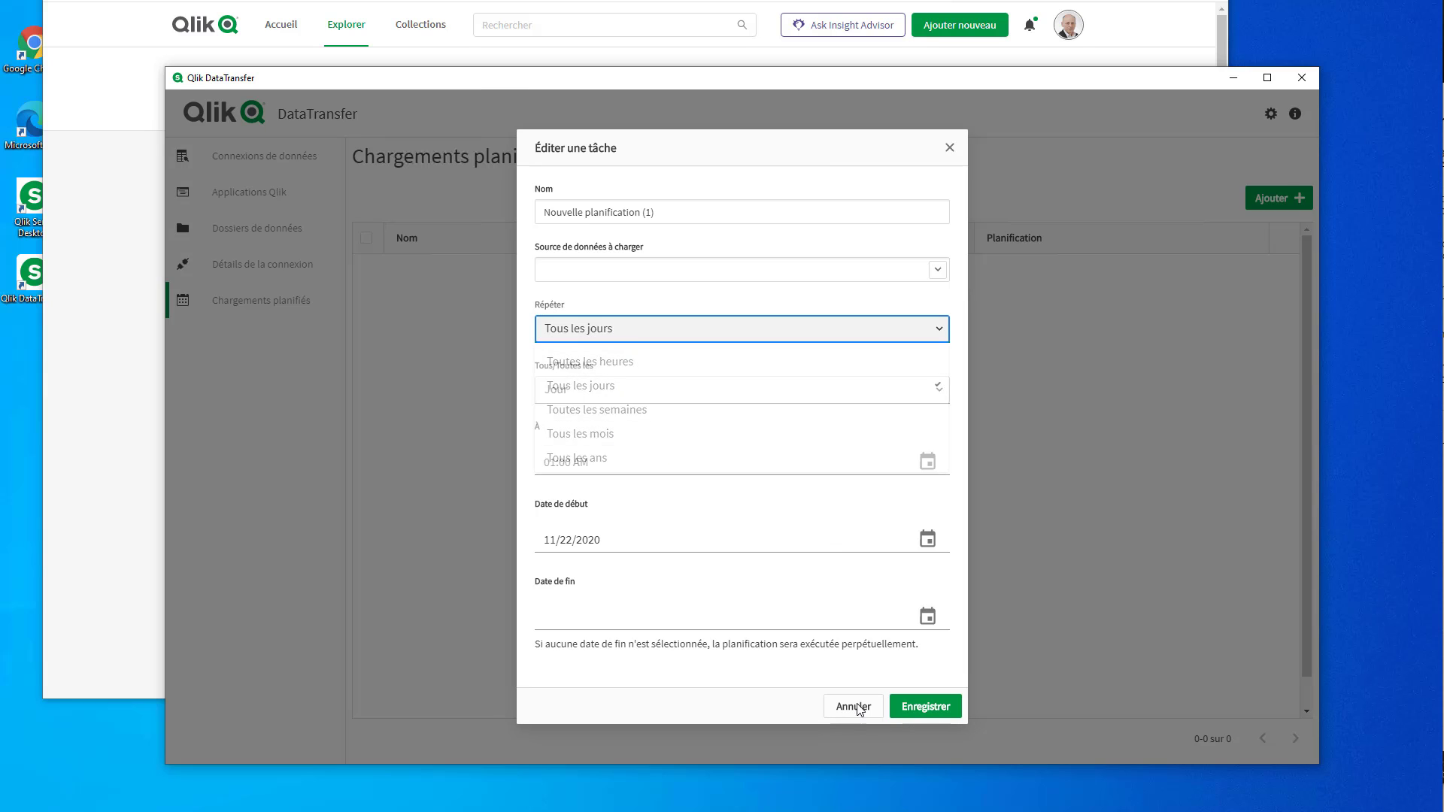
left_click(853, 707)
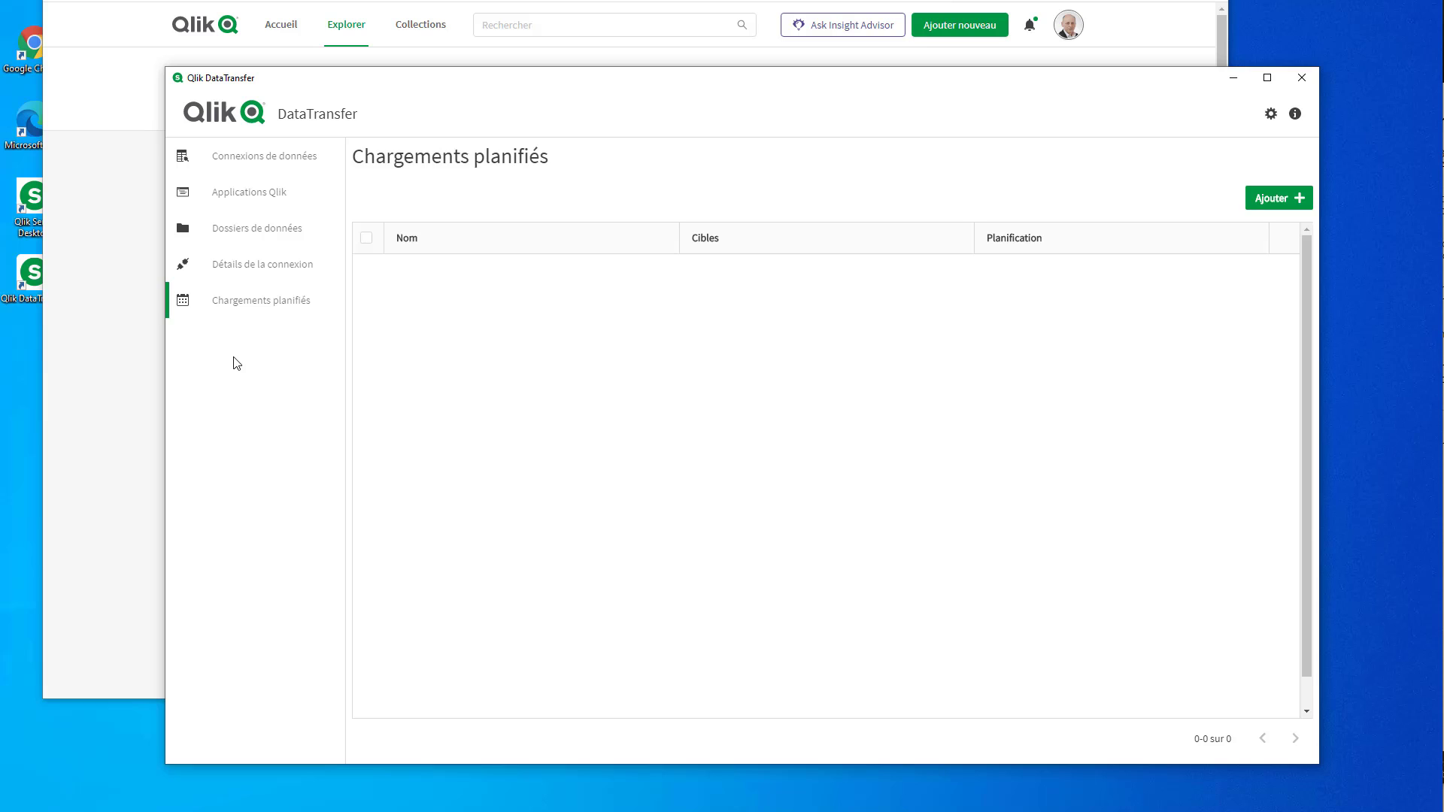
- Add a Qlik application data source named SSAS with QDT as the destination space and continue to the app file selection
left_click(263, 201)
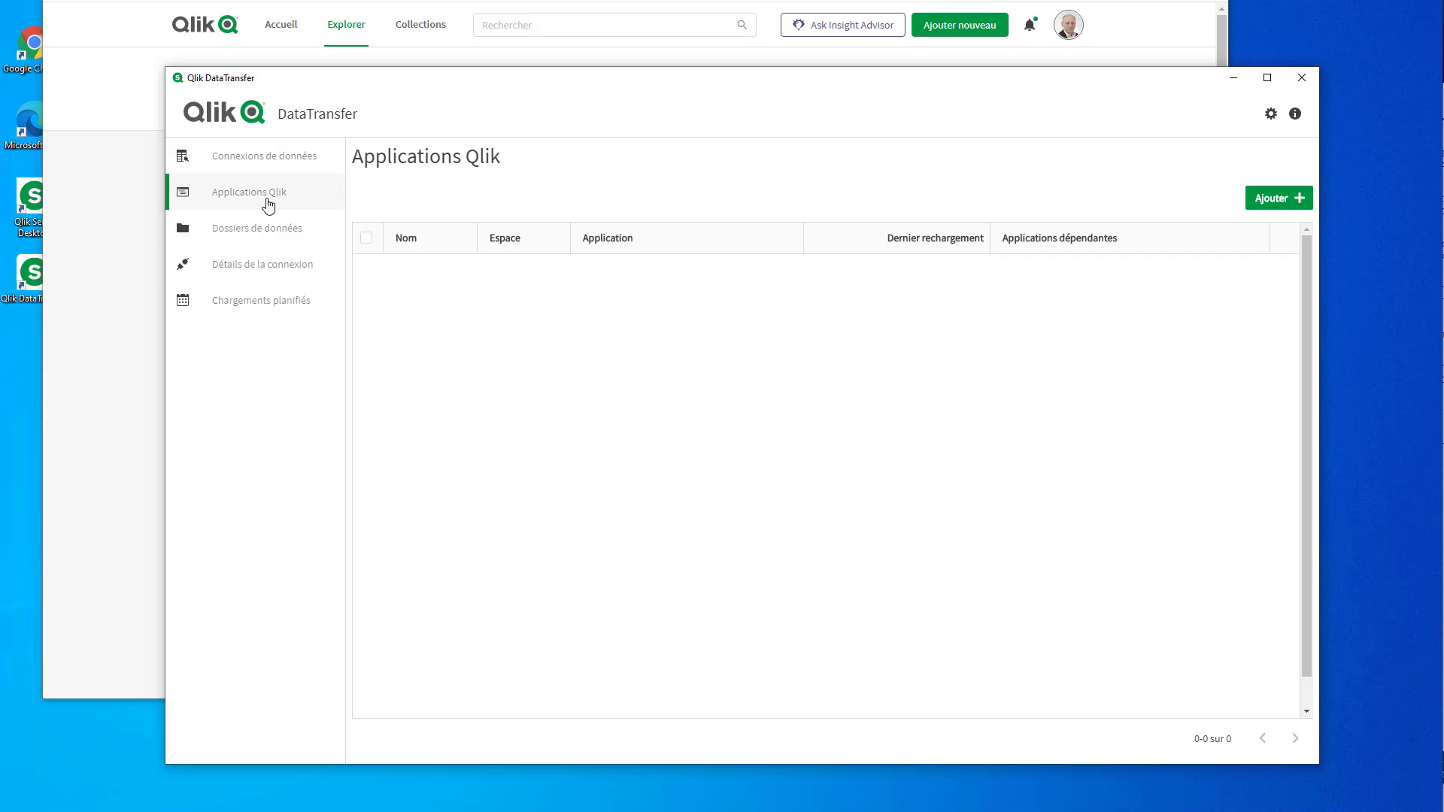
left_click(1274, 199)
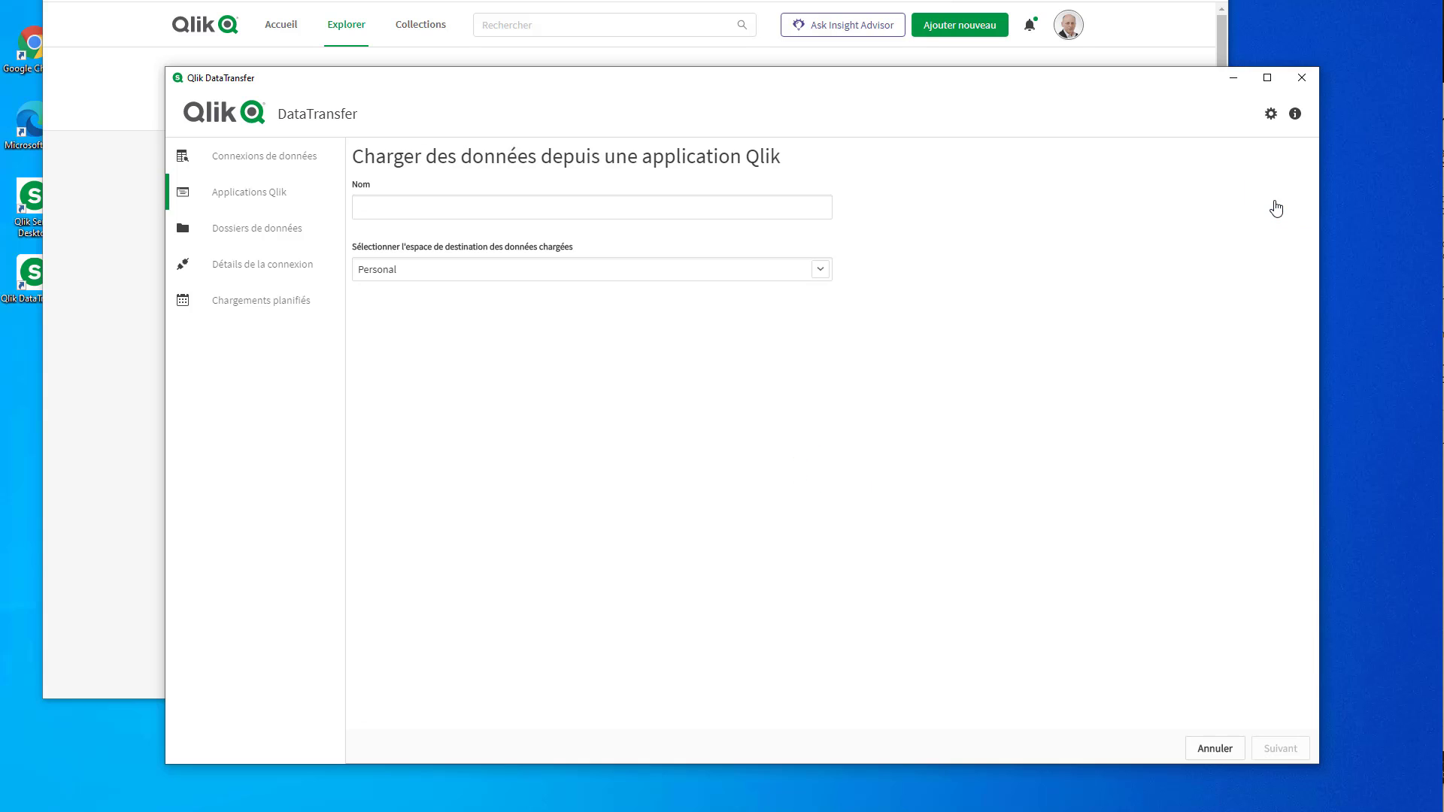
left_click(583, 208)
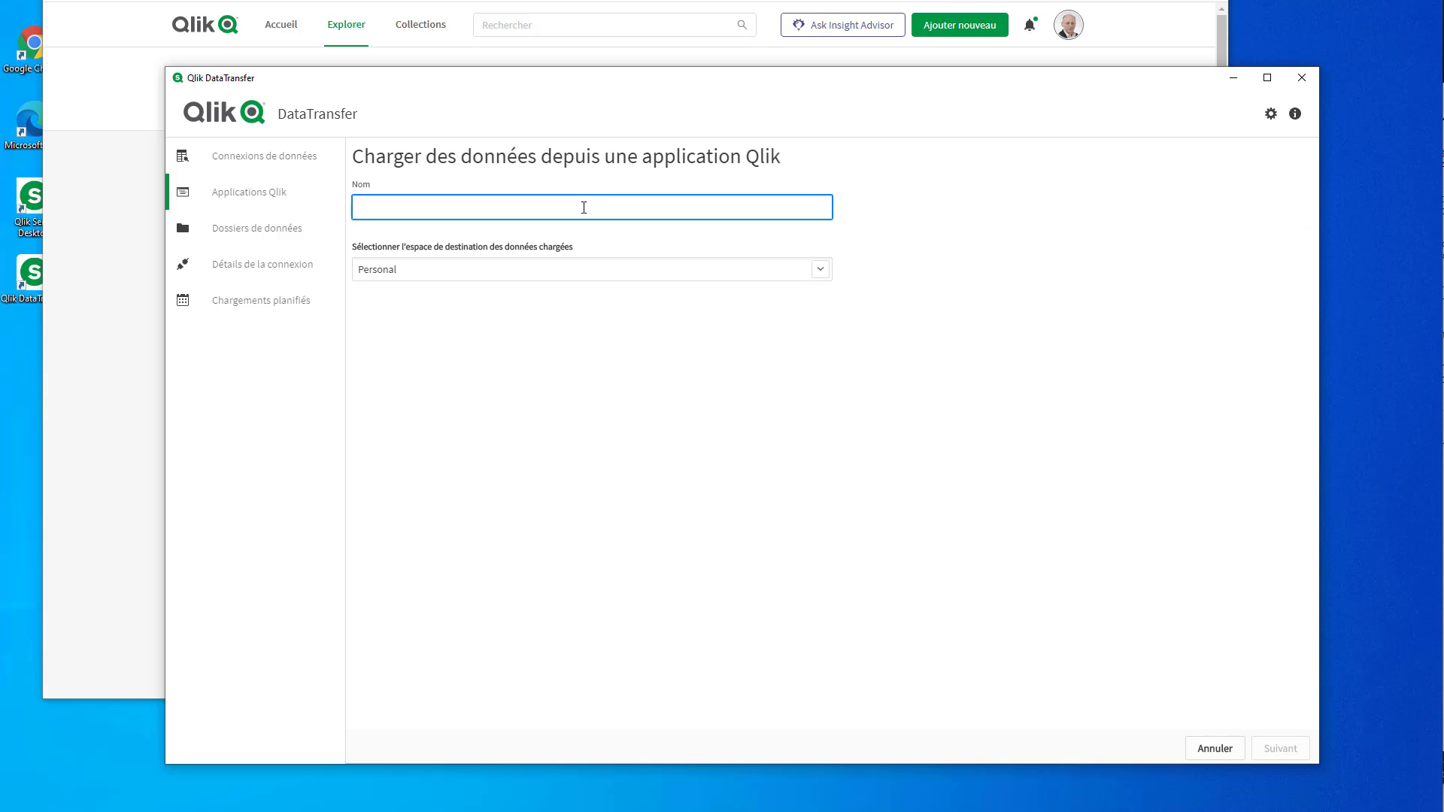
type("ss")
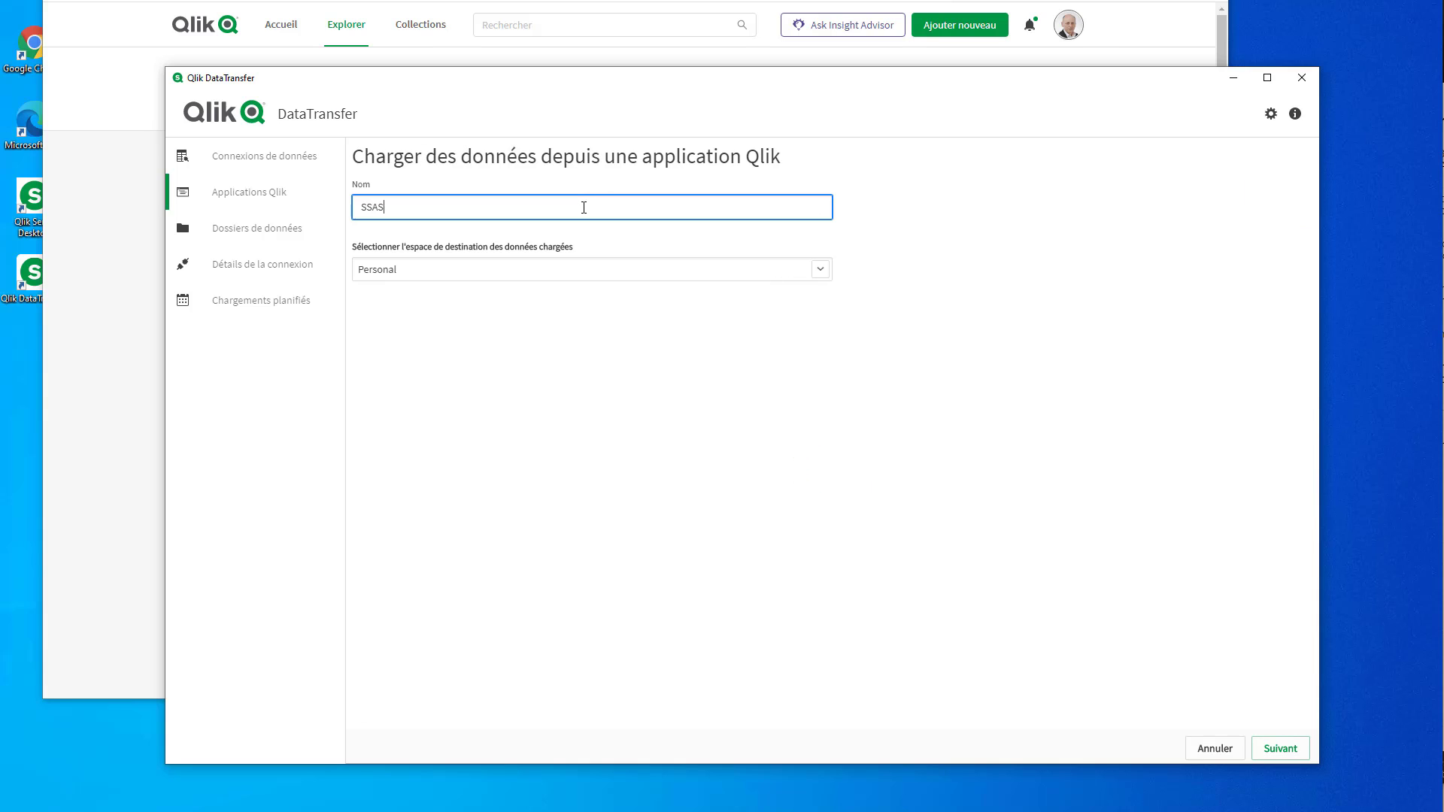
left_click(565, 268)
left_click(449, 500)
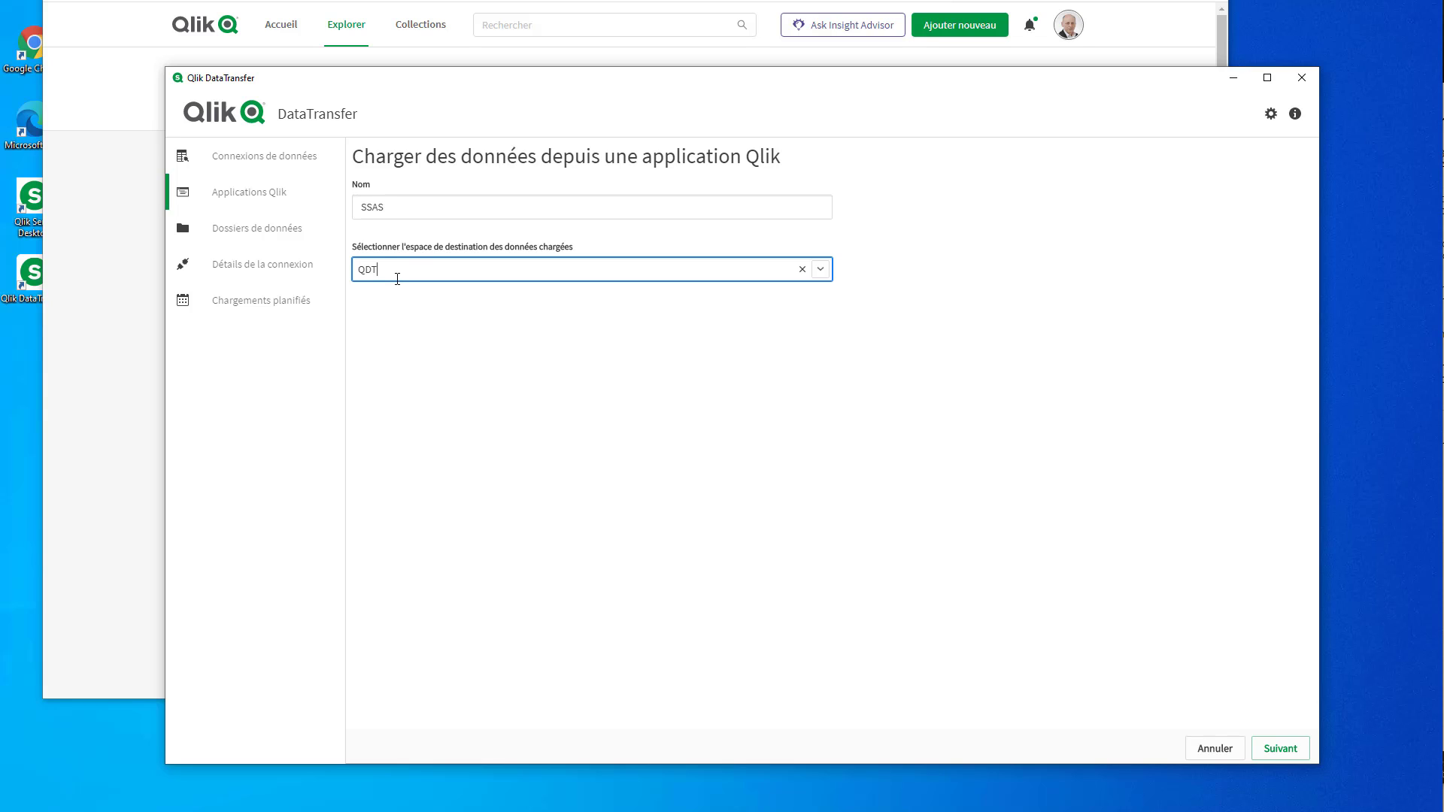
left_click(1265, 754)
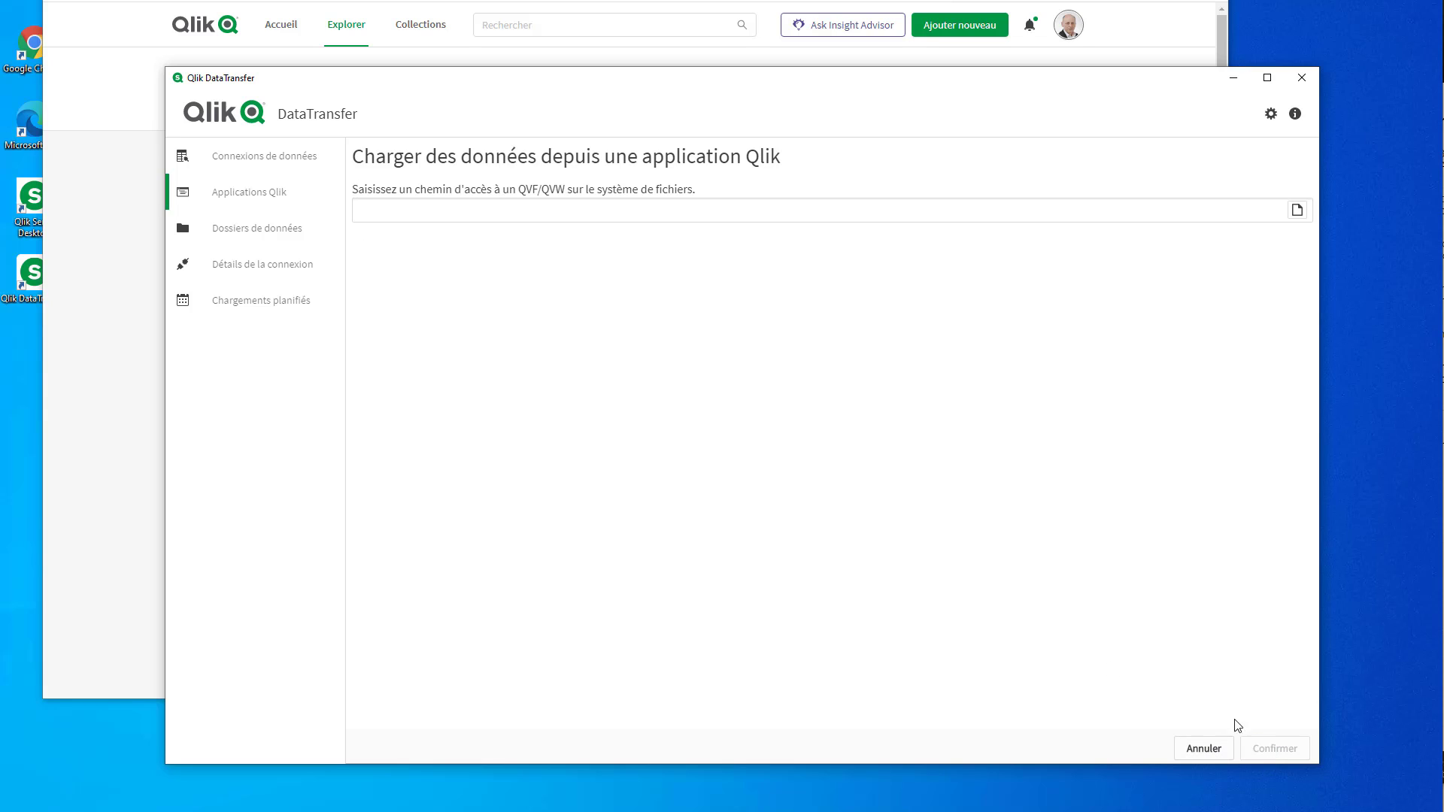
- Set ssas - stretch.qvf from Documents\Qlik\Sense\Apps as the source app and create the entry without any dependent applications to reload
left_click(1296, 212)
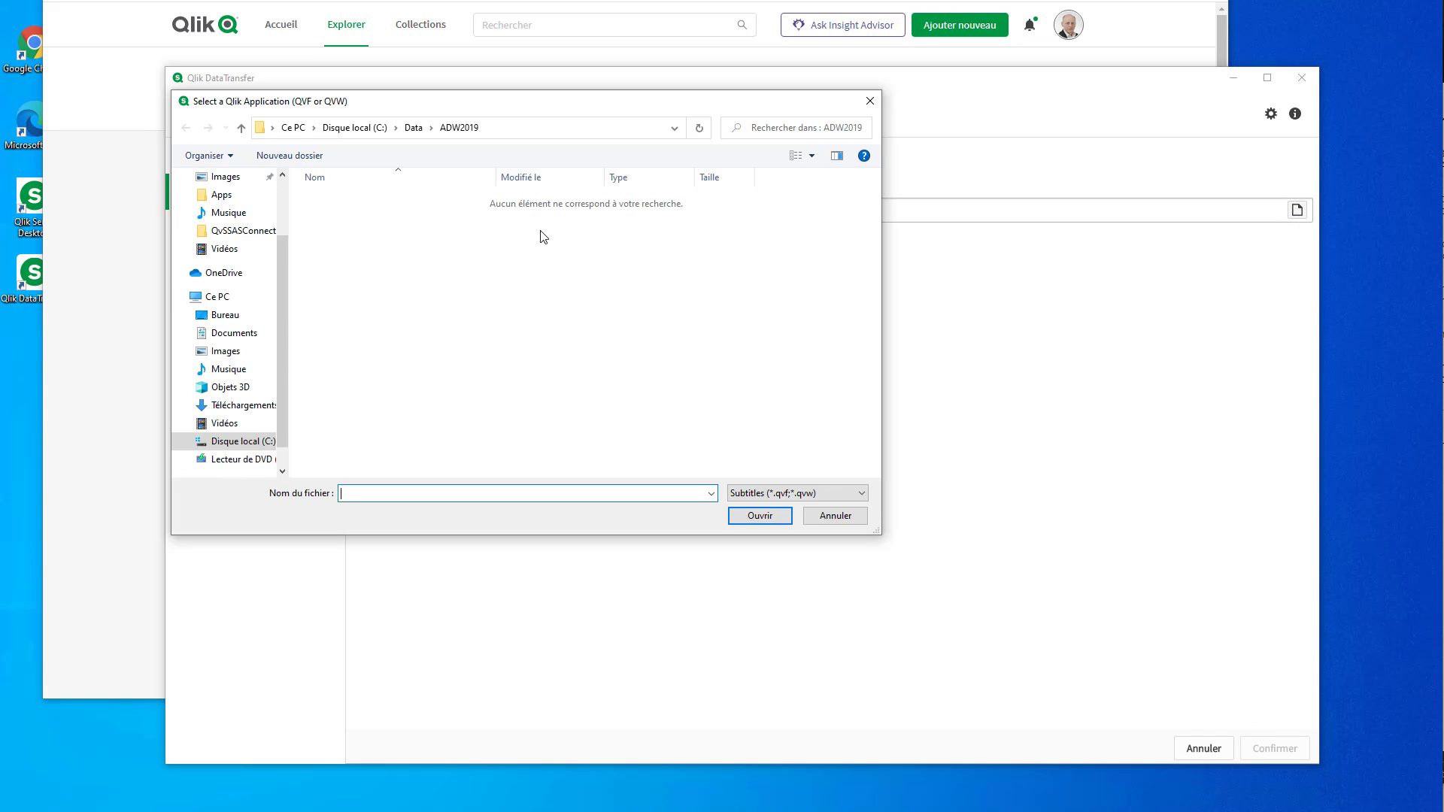
left_click(233, 333)
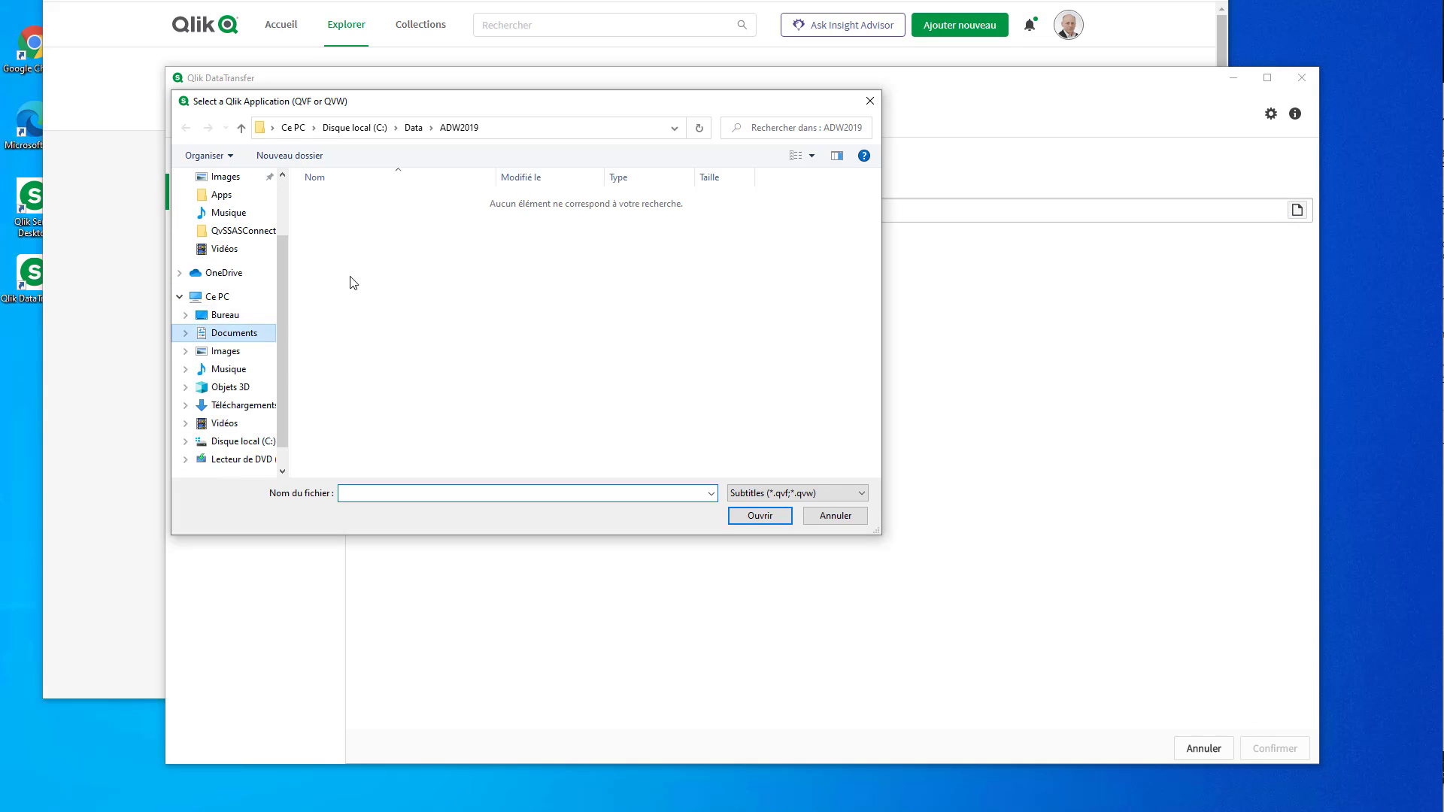
double_click(345, 201)
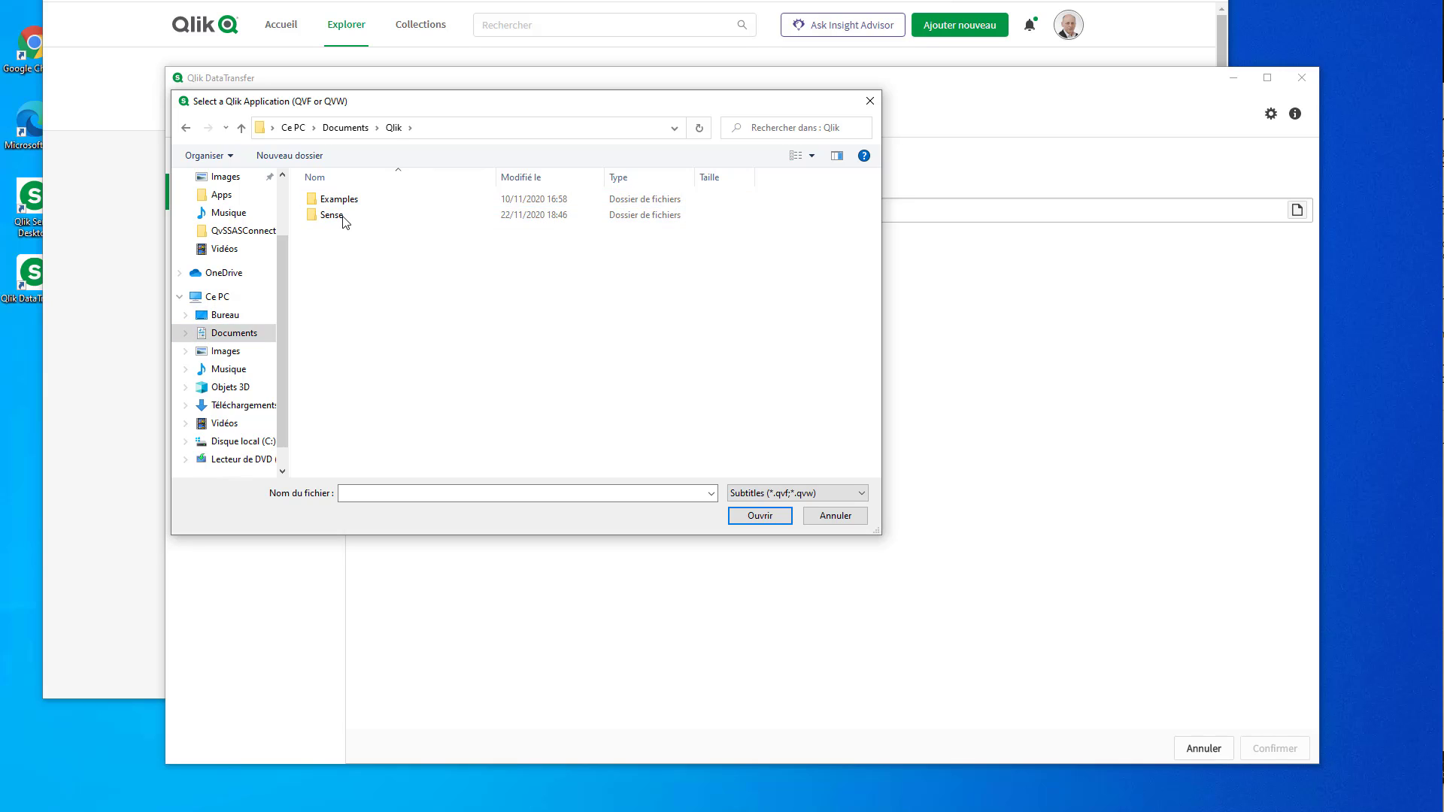
double_click(345, 216)
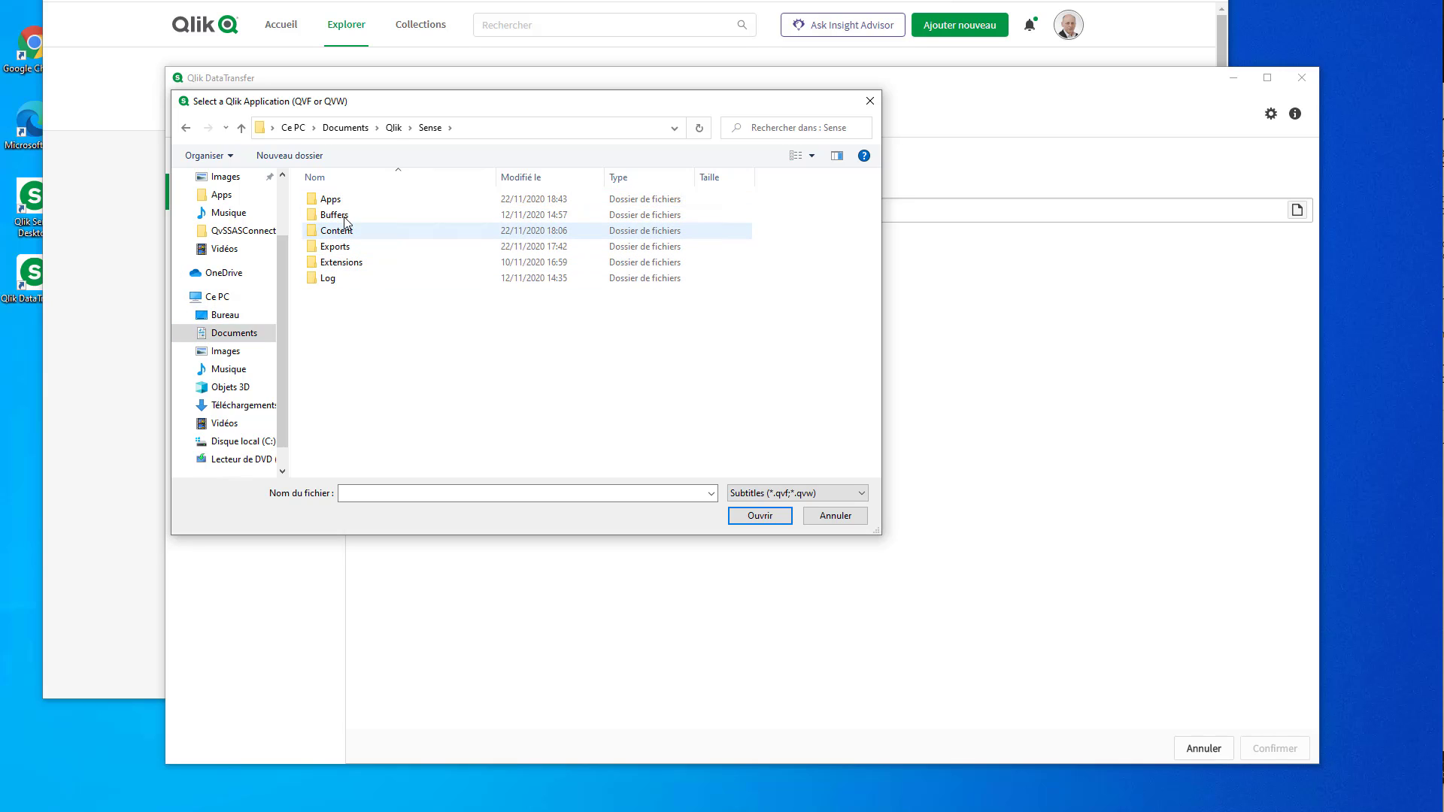
double_click(335, 200)
left_click(352, 247)
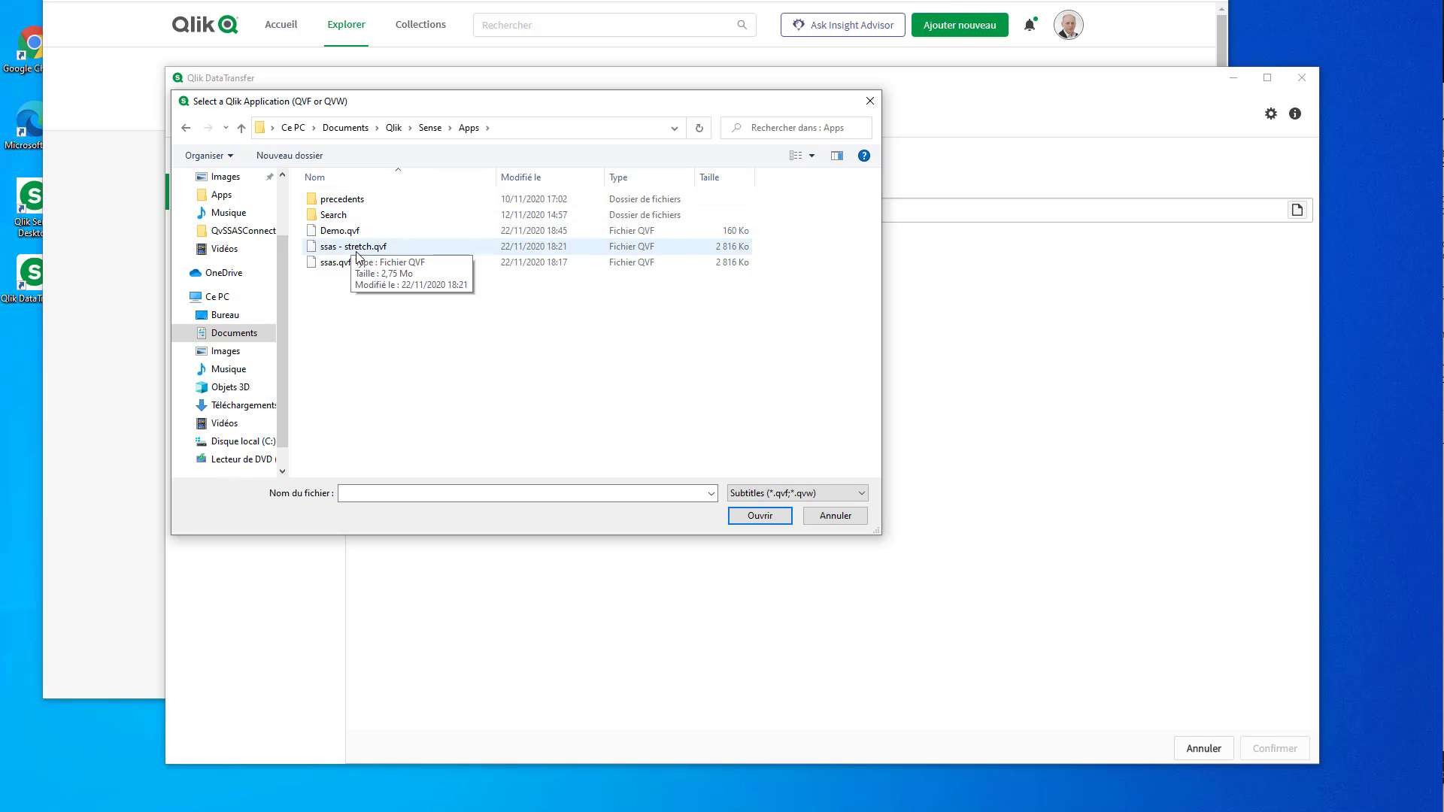
left_click(769, 516)
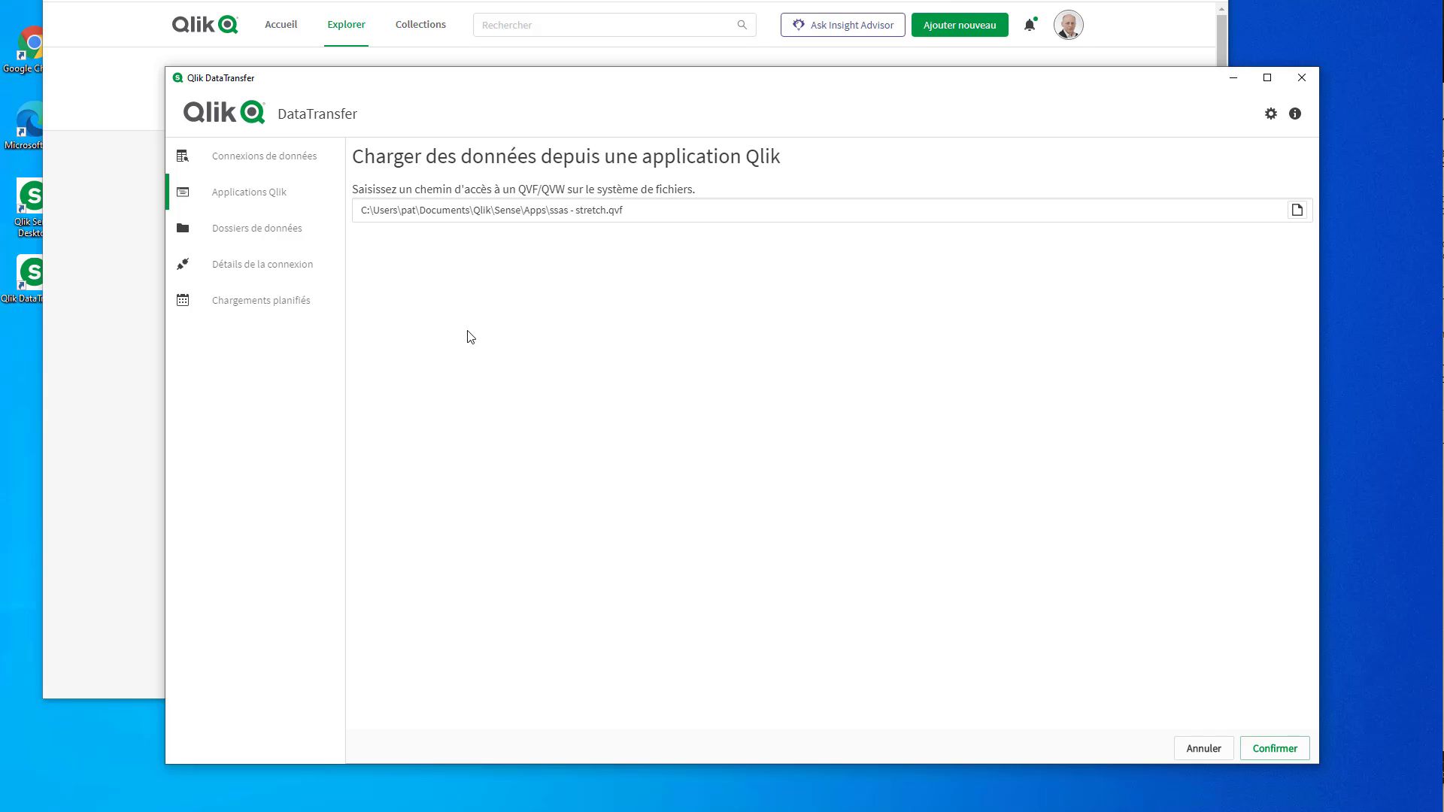
left_click(1288, 750)
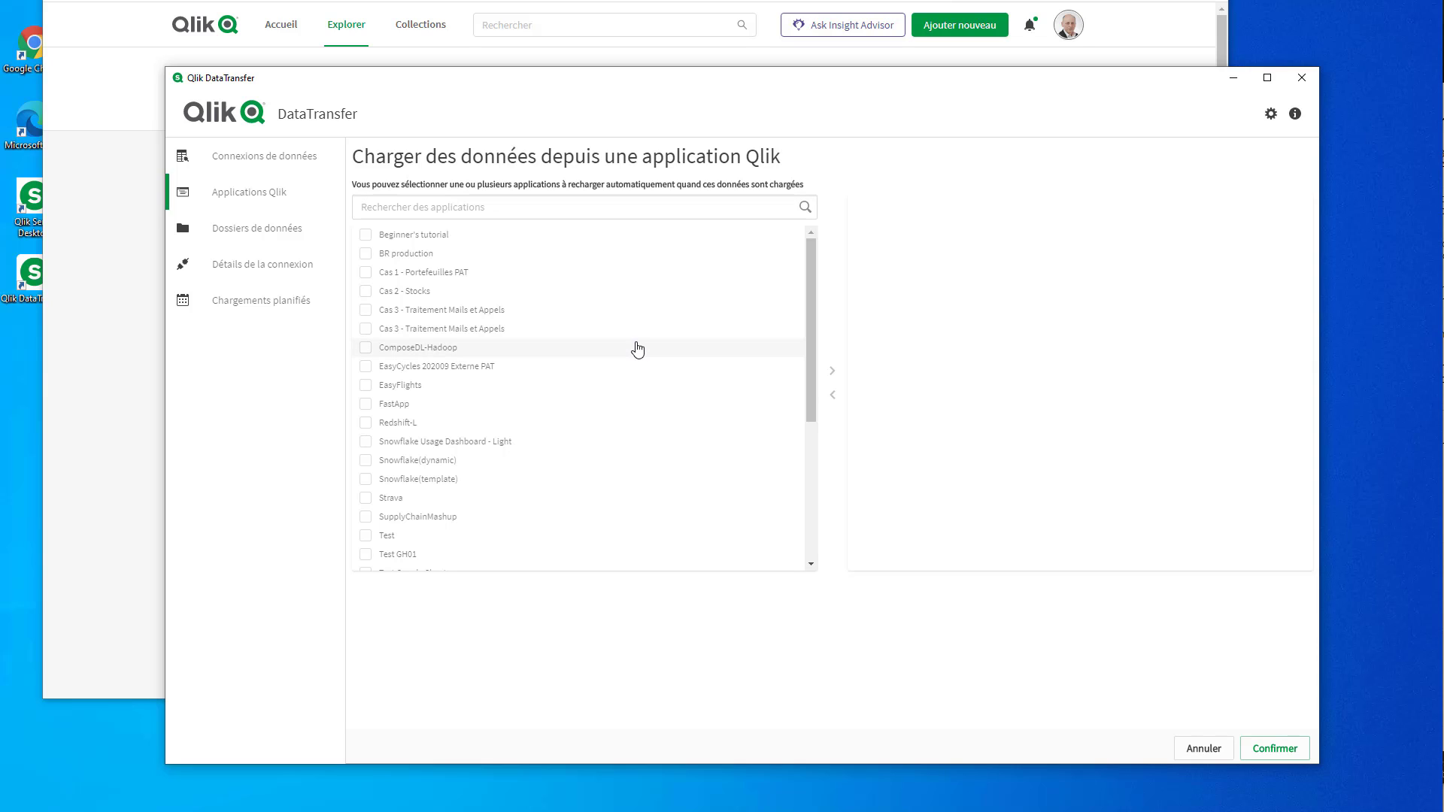
left_click(1281, 760)
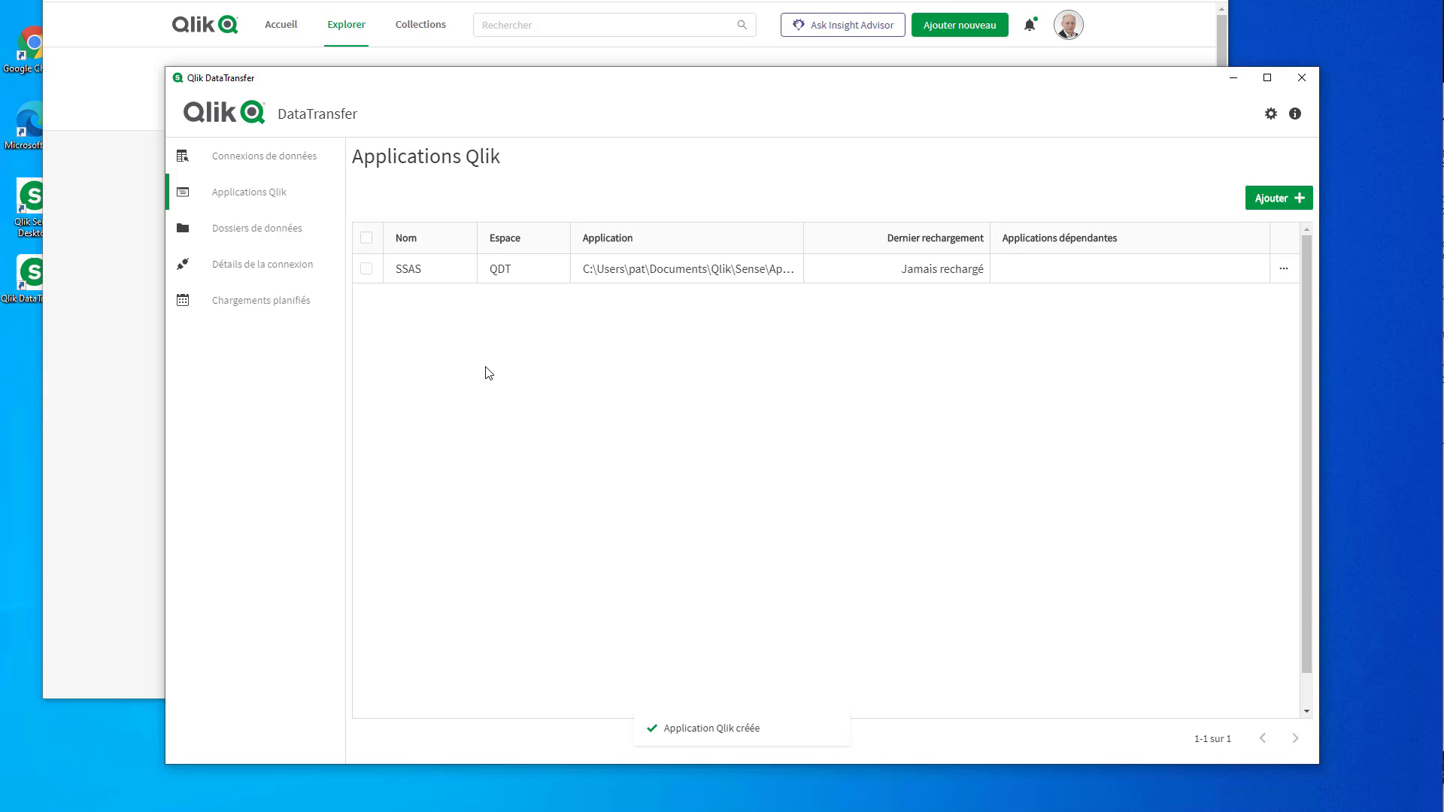
- Start loading the SSAS application's data, switch to Qlik Cloud and reopen the QDT space's data sources
left_click(1279, 271)
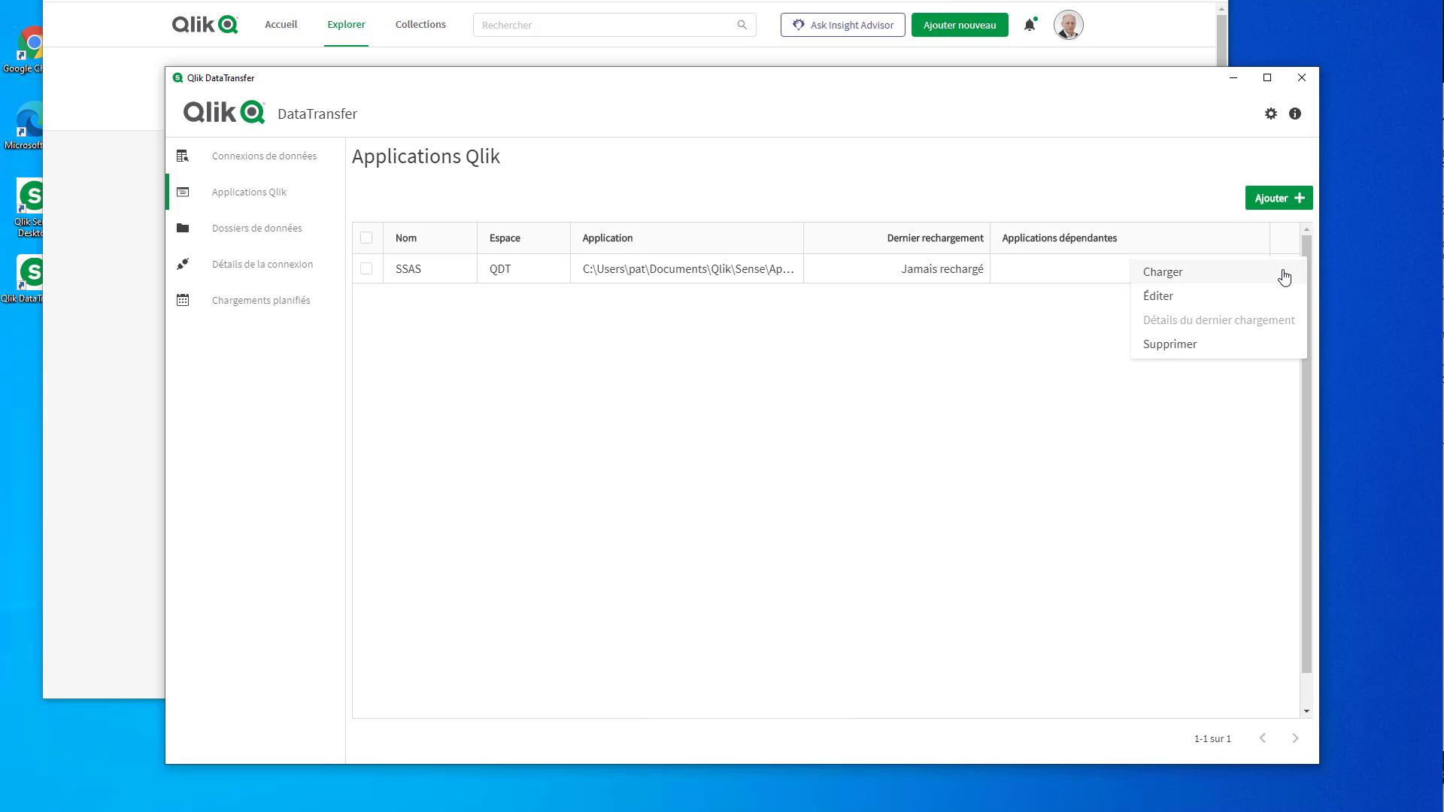
left_click(1204, 276)
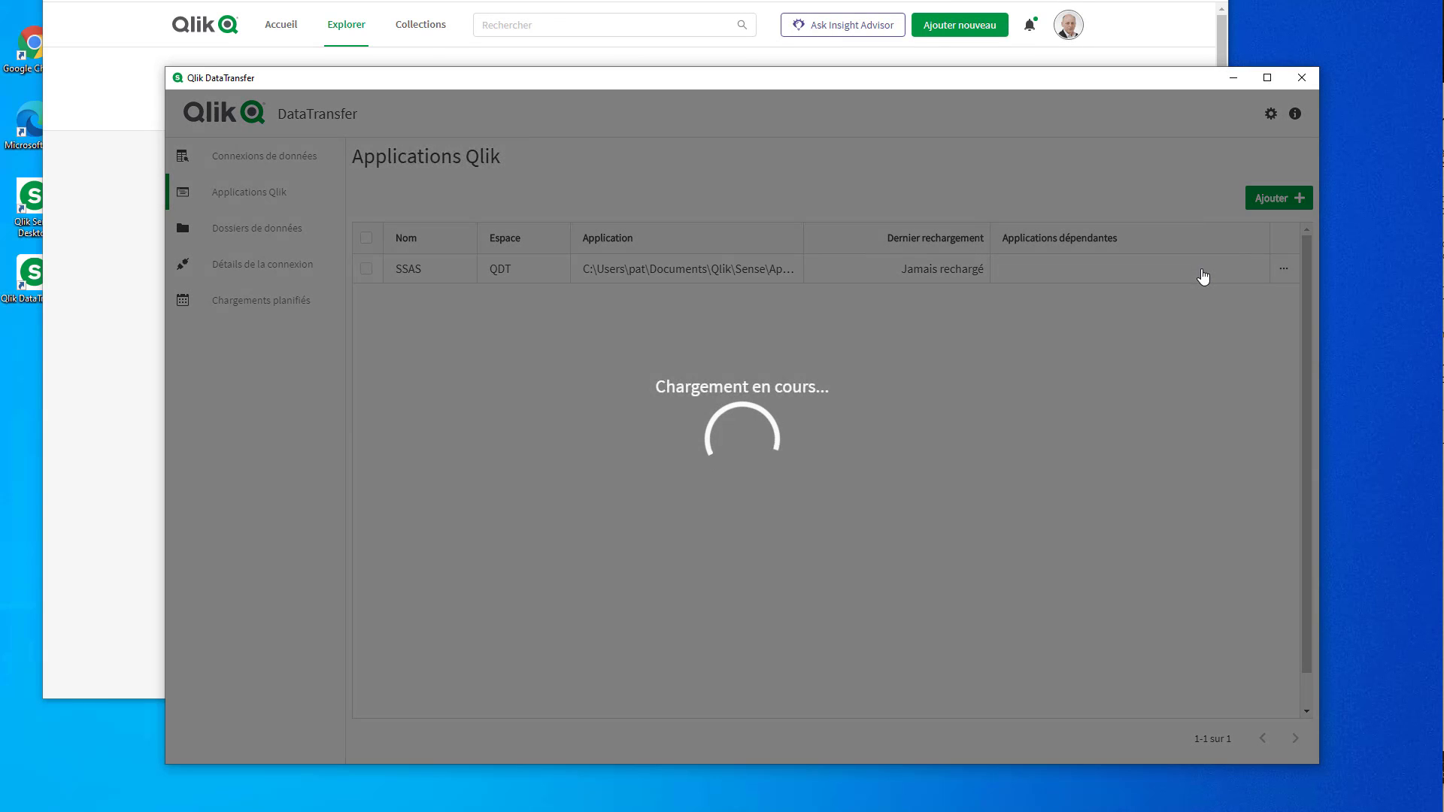
left_click(106, 412)
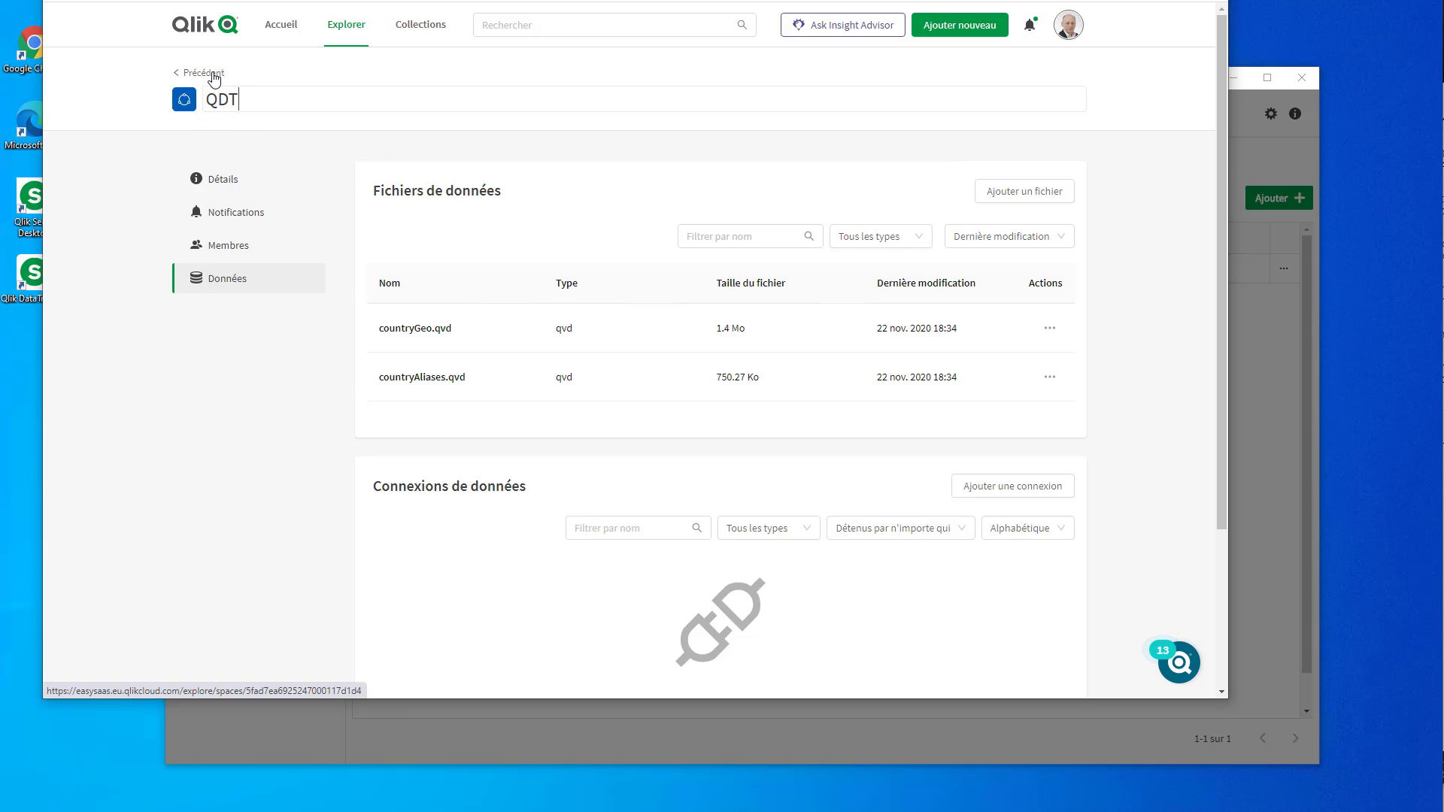
left_click(202, 73)
left_click(264, 79)
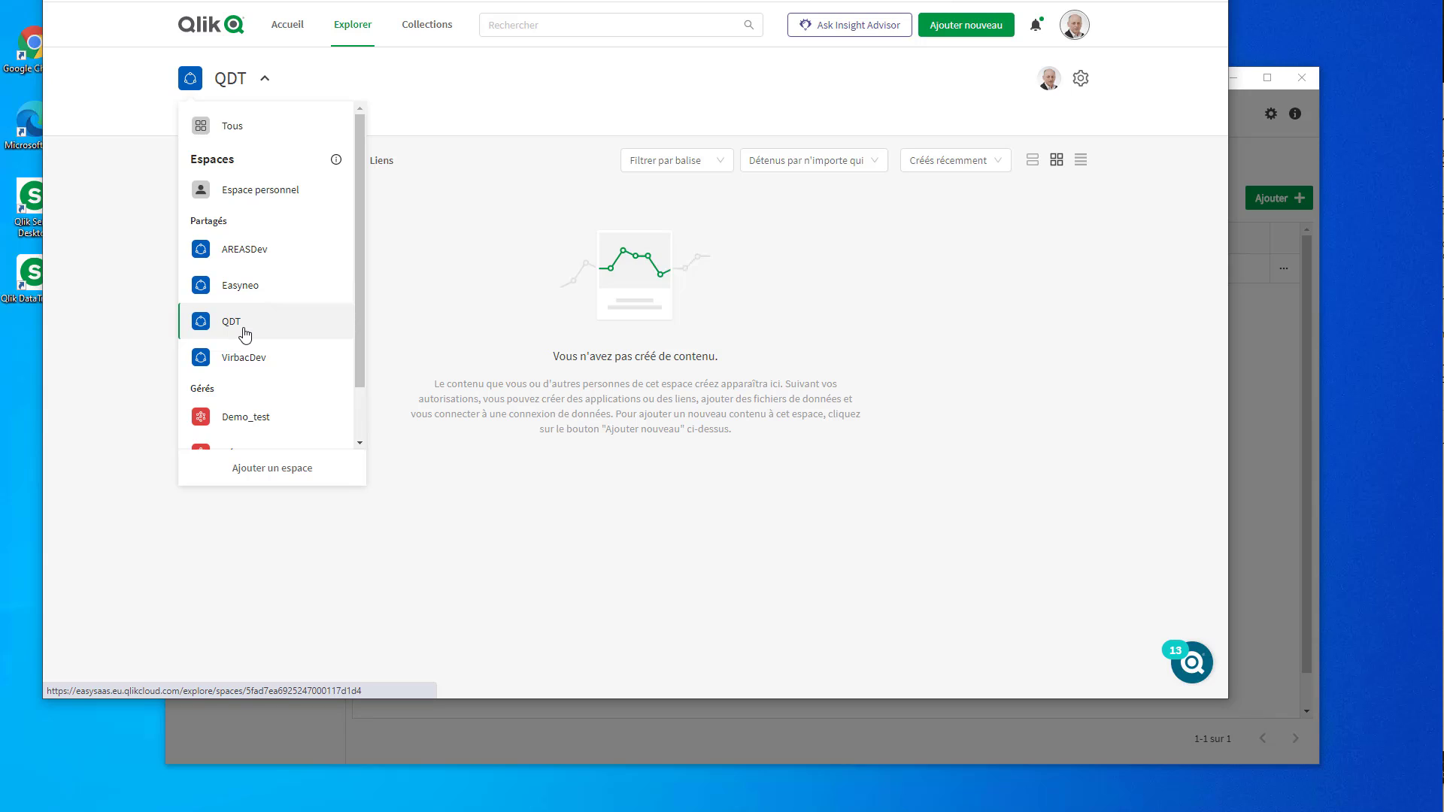
left_click(960, 192)
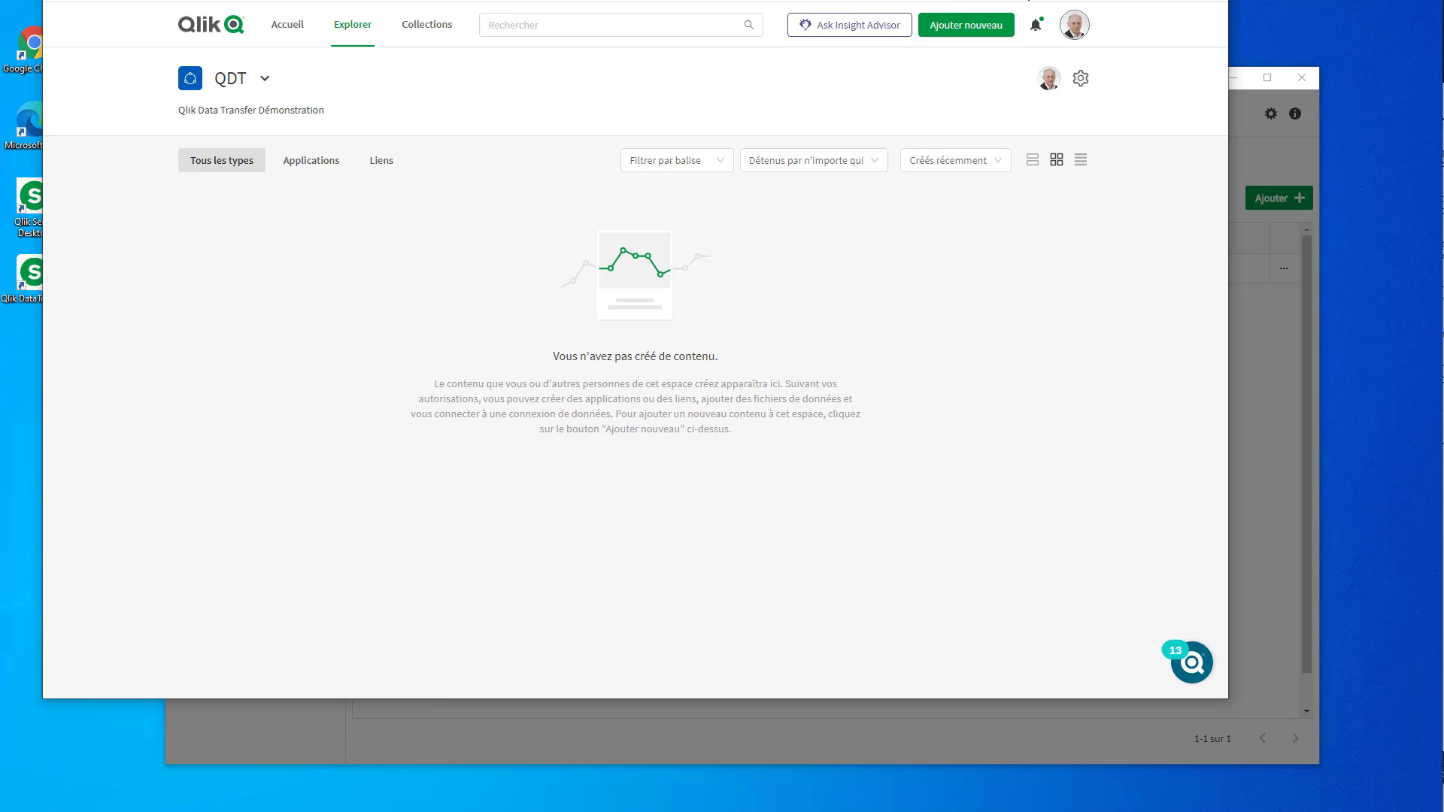
left_click(1080, 78)
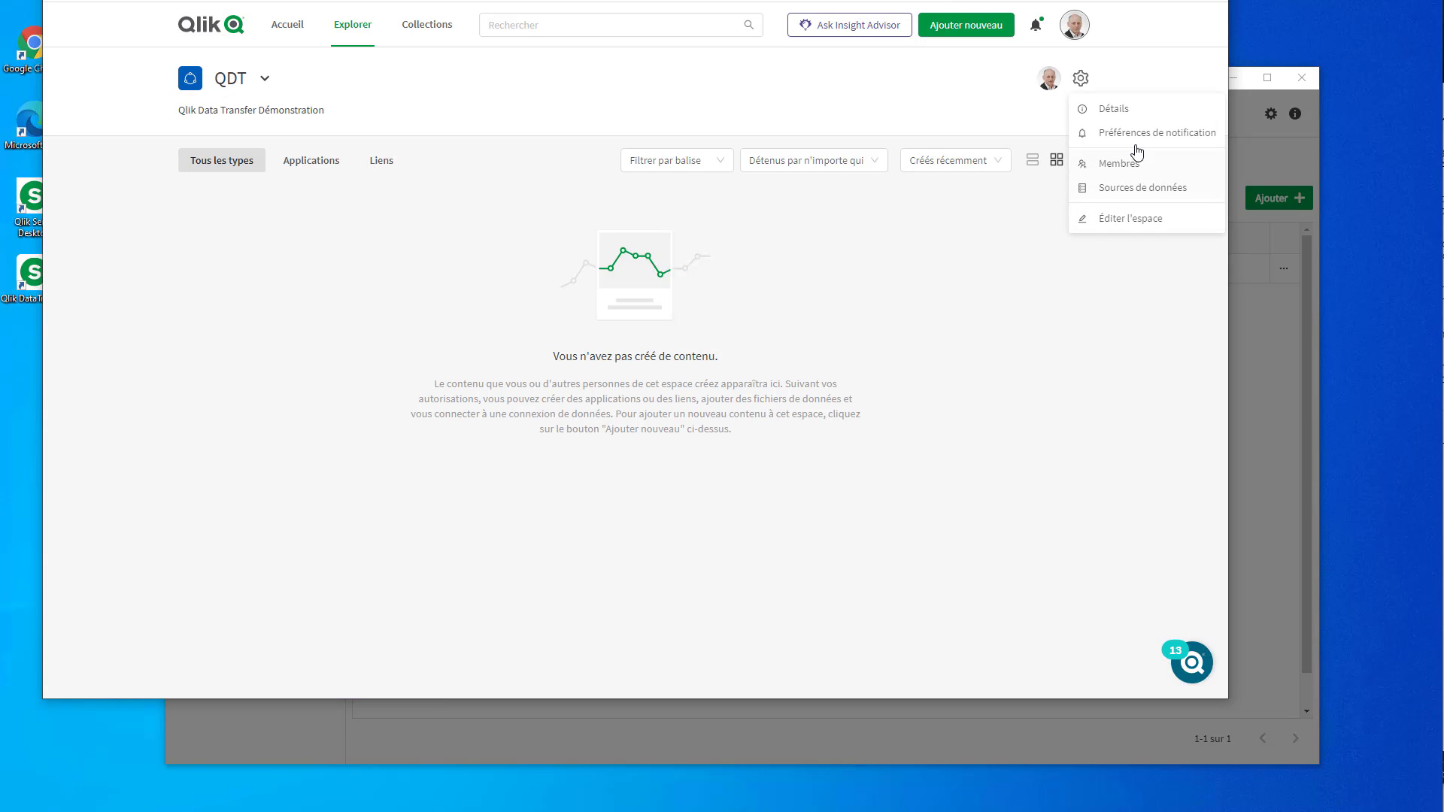
left_click(1143, 187)
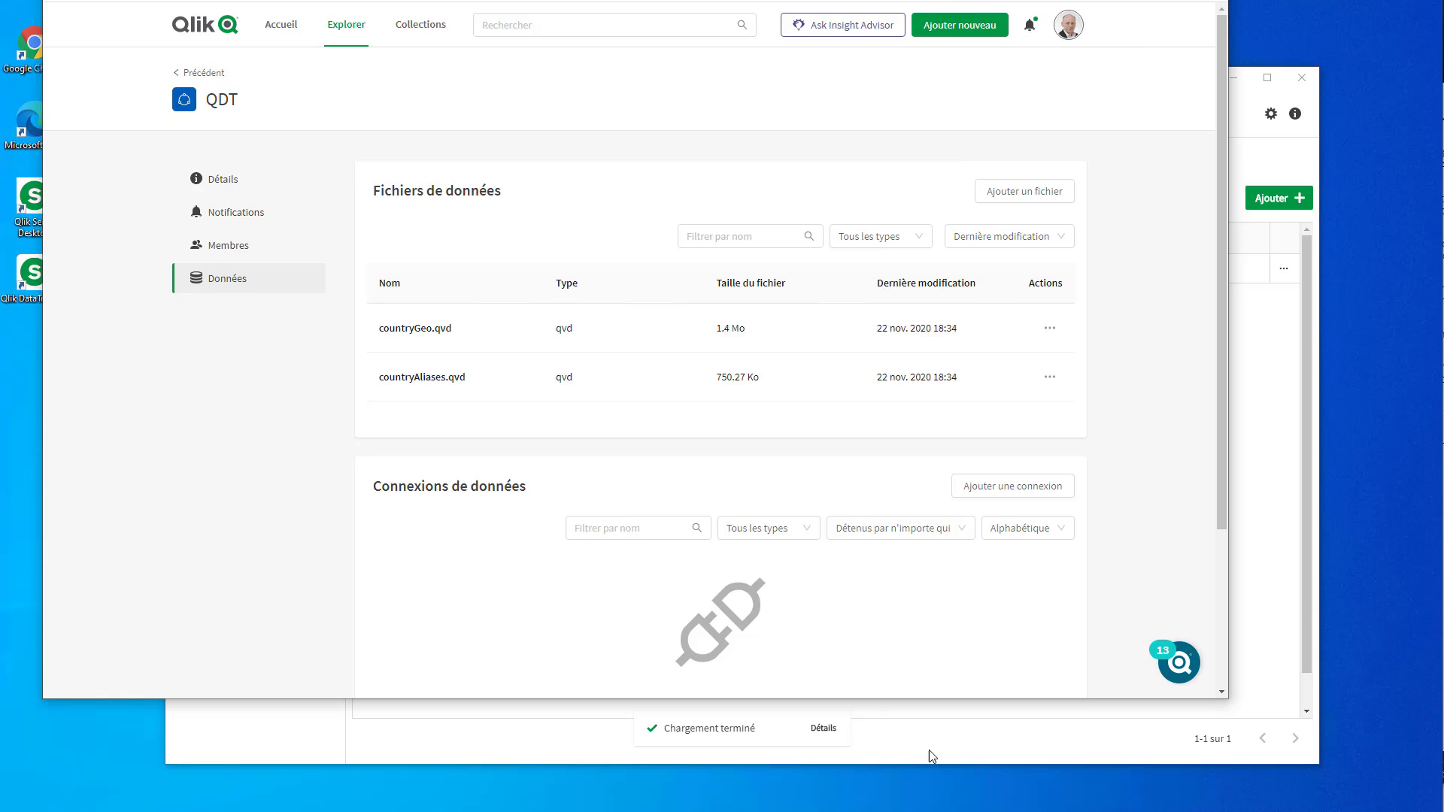
- Check the SSAS load's status in Qlik DataTransfer and return to the QDT space's data files in Qlik Cloud
left_click(931, 755)
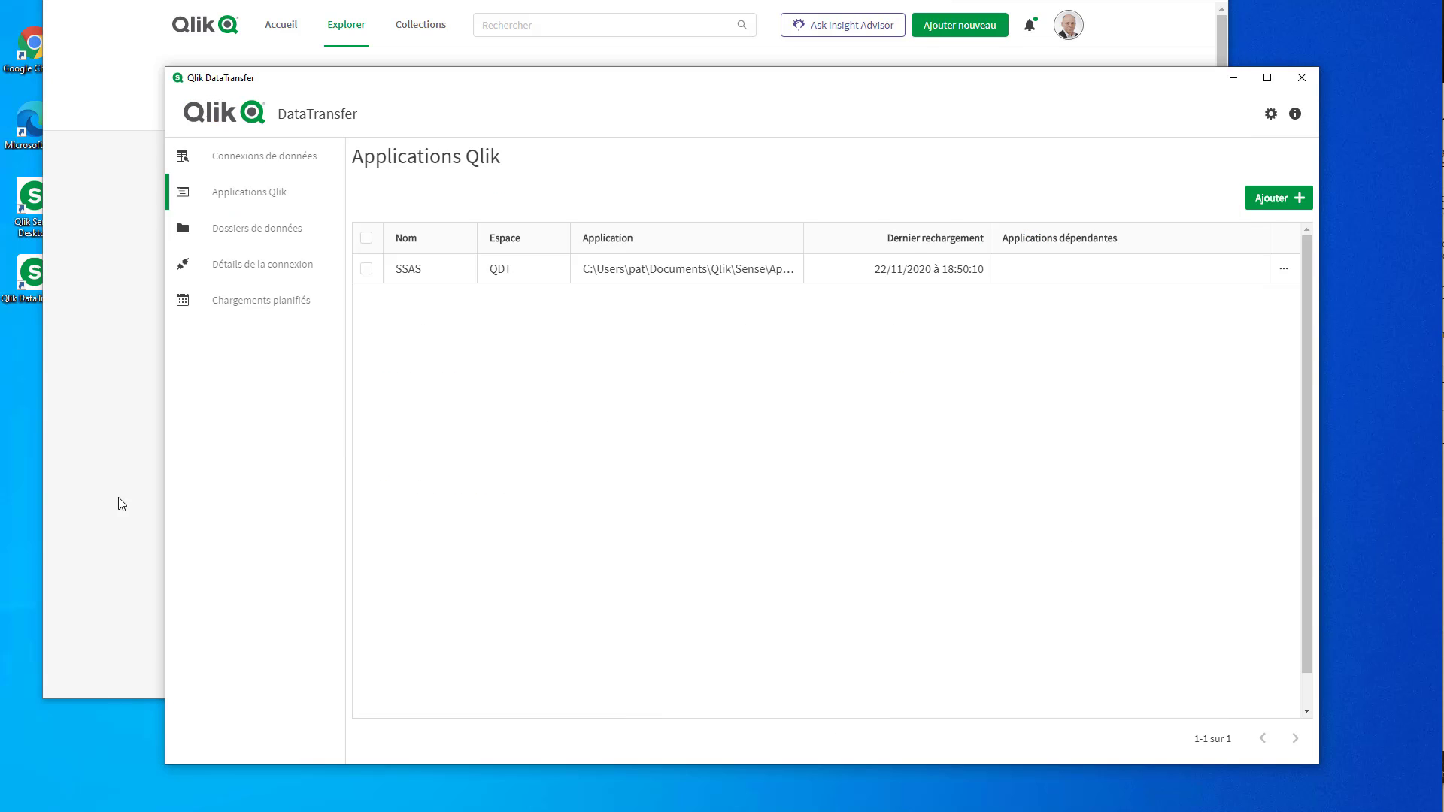
left_click(120, 503)
left_click(833, 767)
left_click(1283, 268)
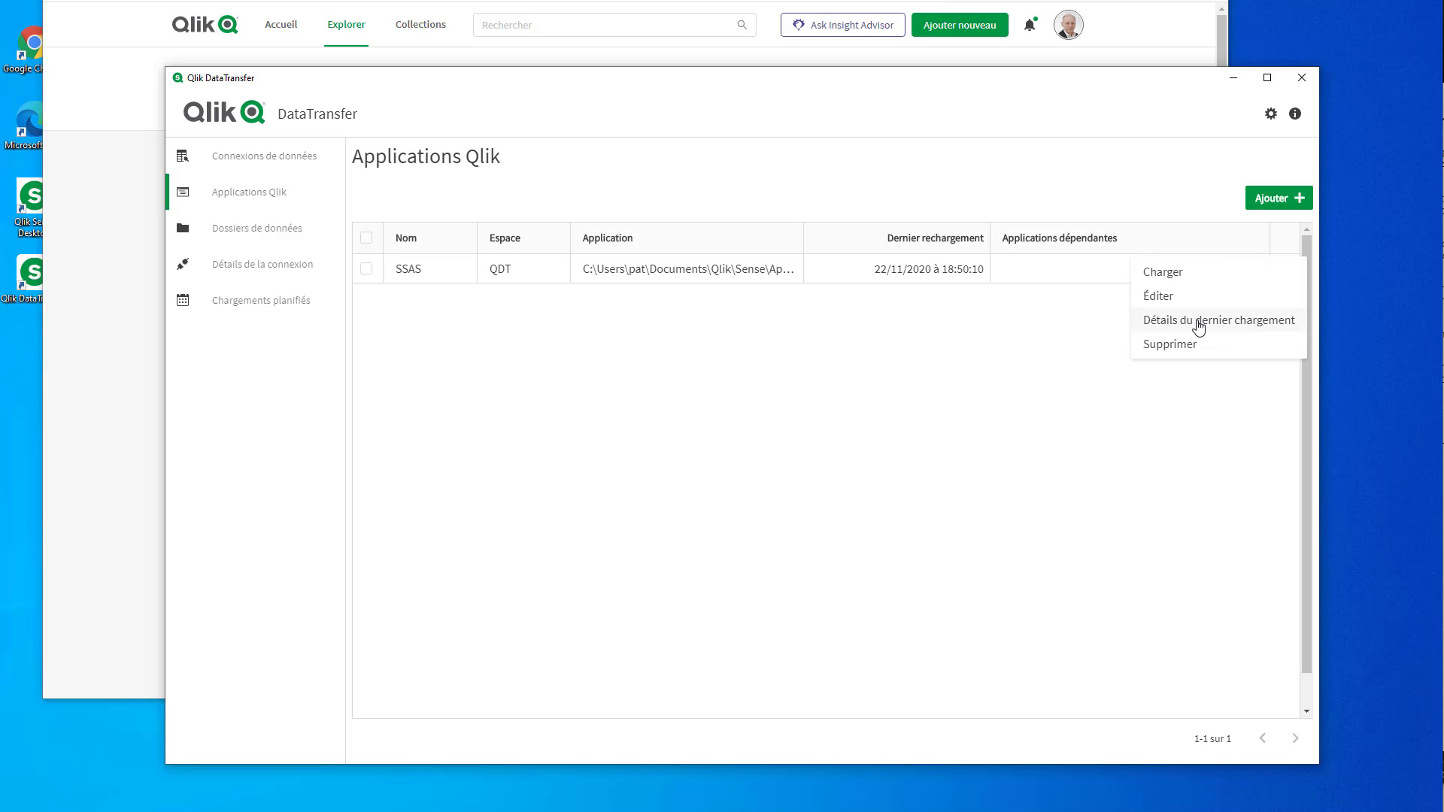
left_click(129, 398)
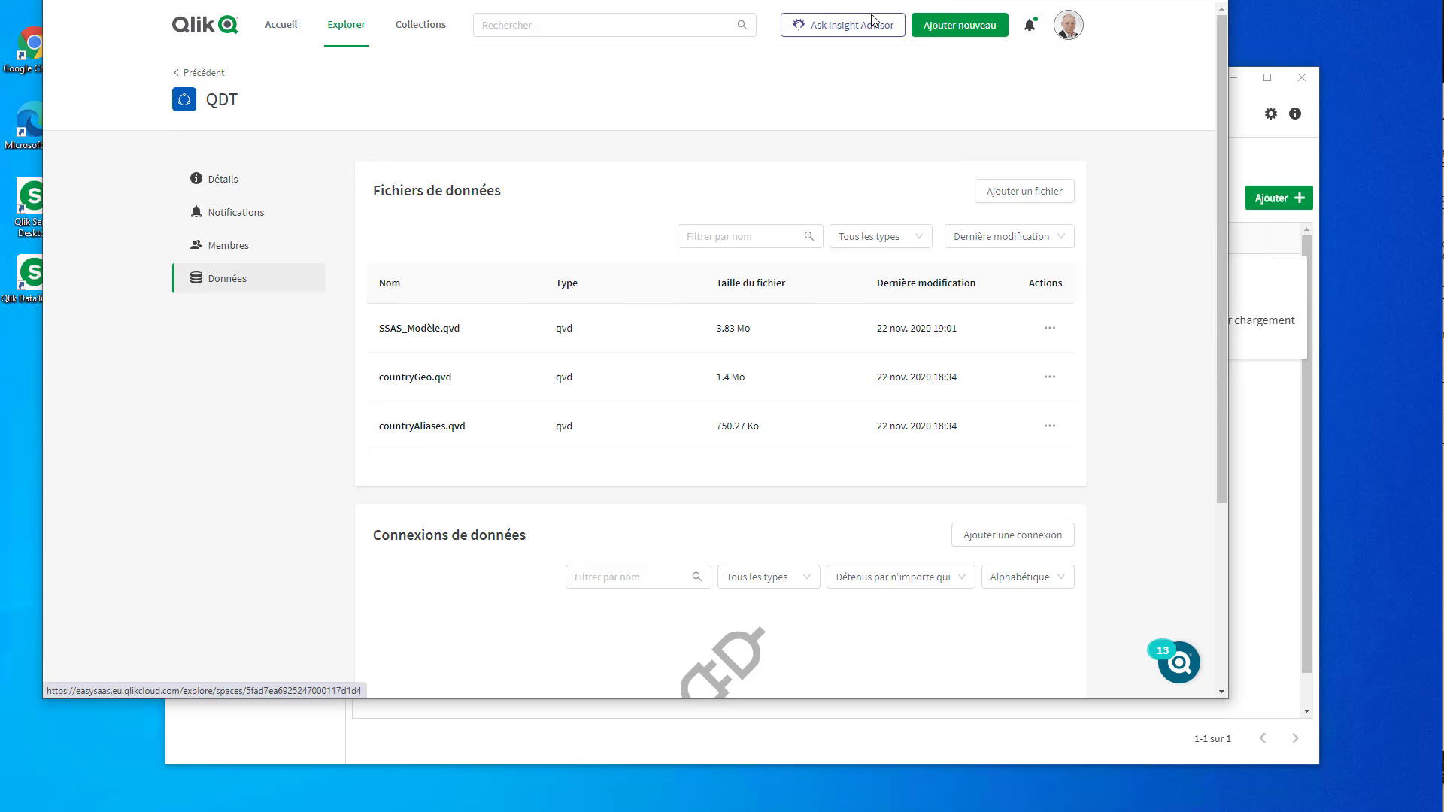
- Create a new application named SSAS in the QDT space
left_click(961, 25)
left_click(906, 93)
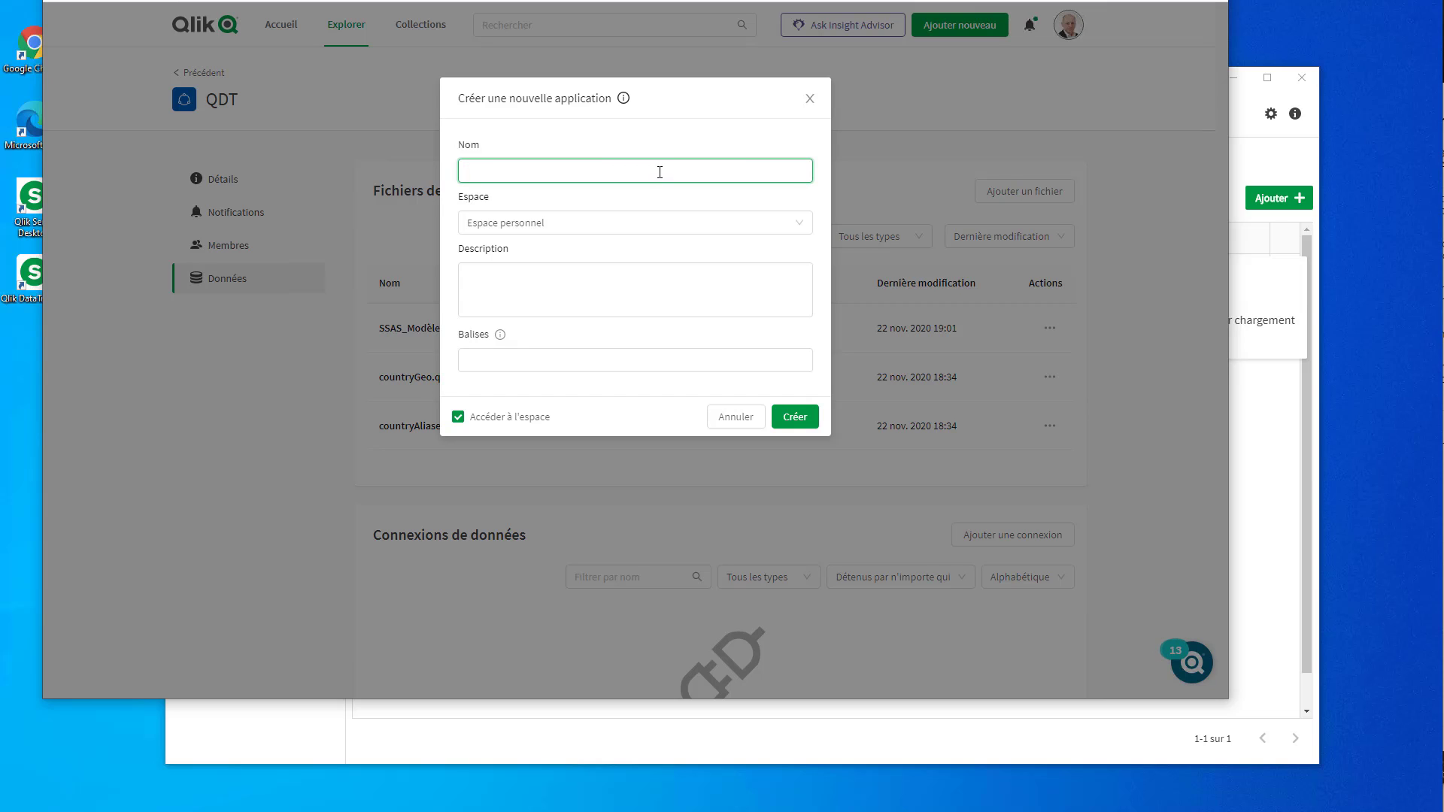
type("SSAS")
left_click(612, 225)
left_click(502, 299)
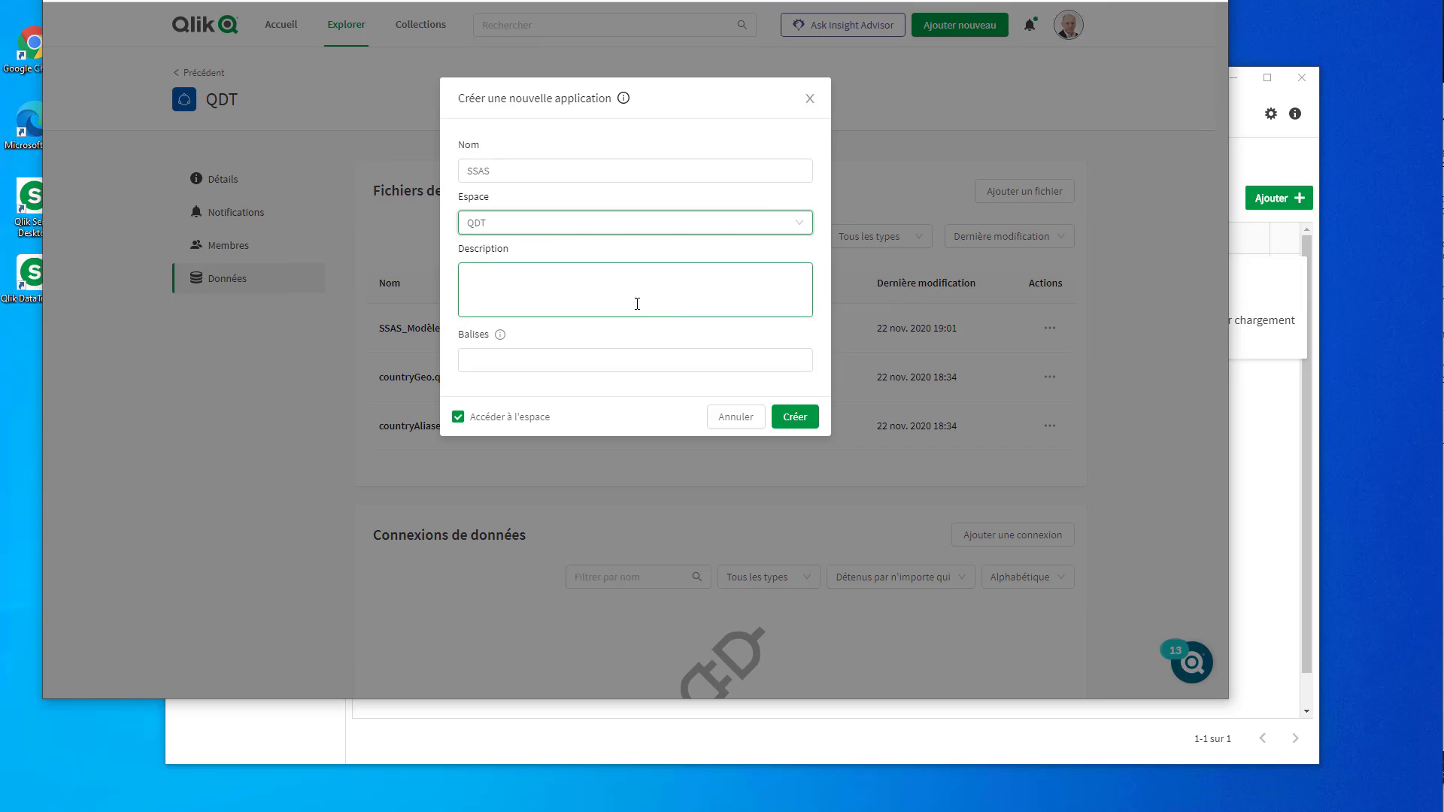
left_click(795, 416)
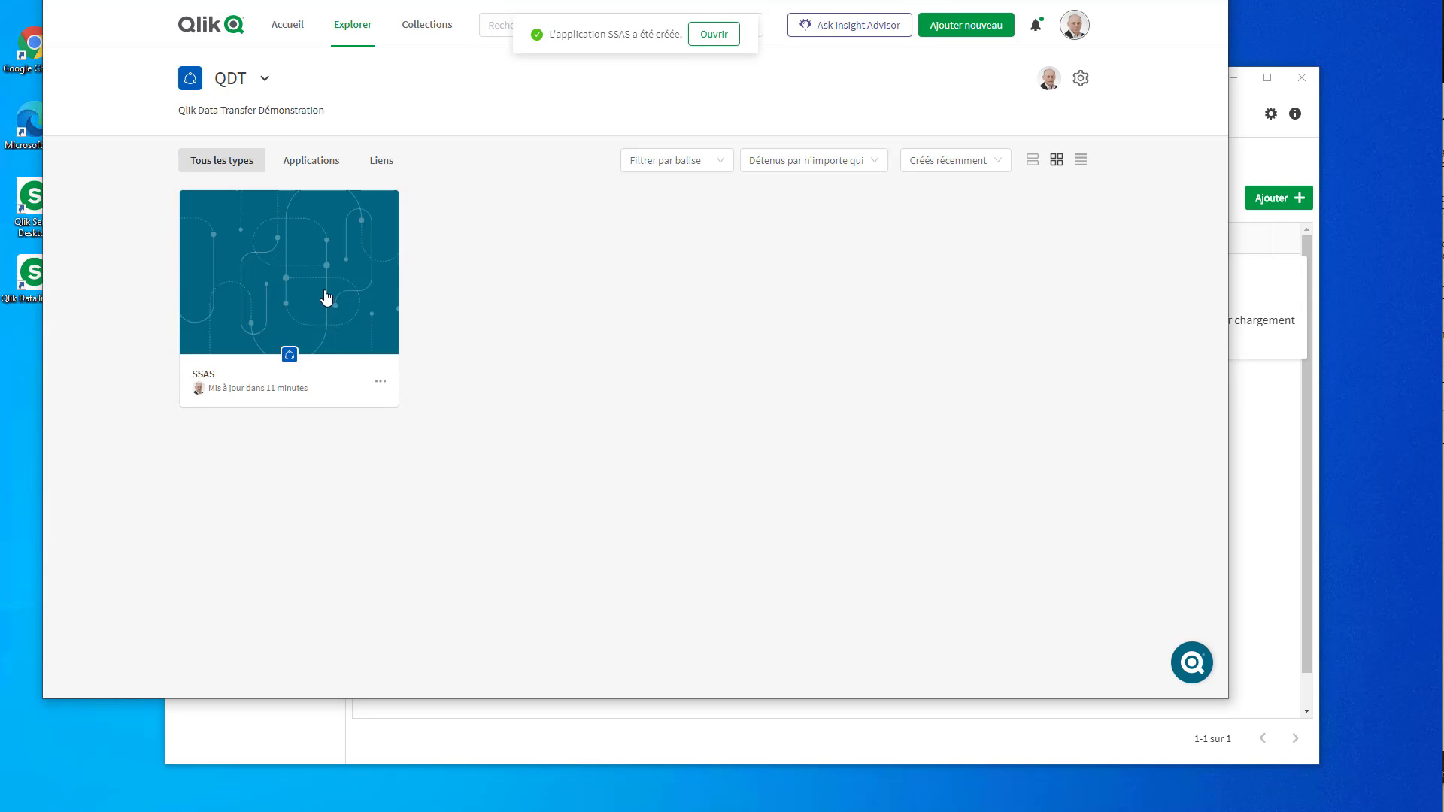
- Open the new SSAS application and start adding data from files and other sources
mouse_move(304, 280)
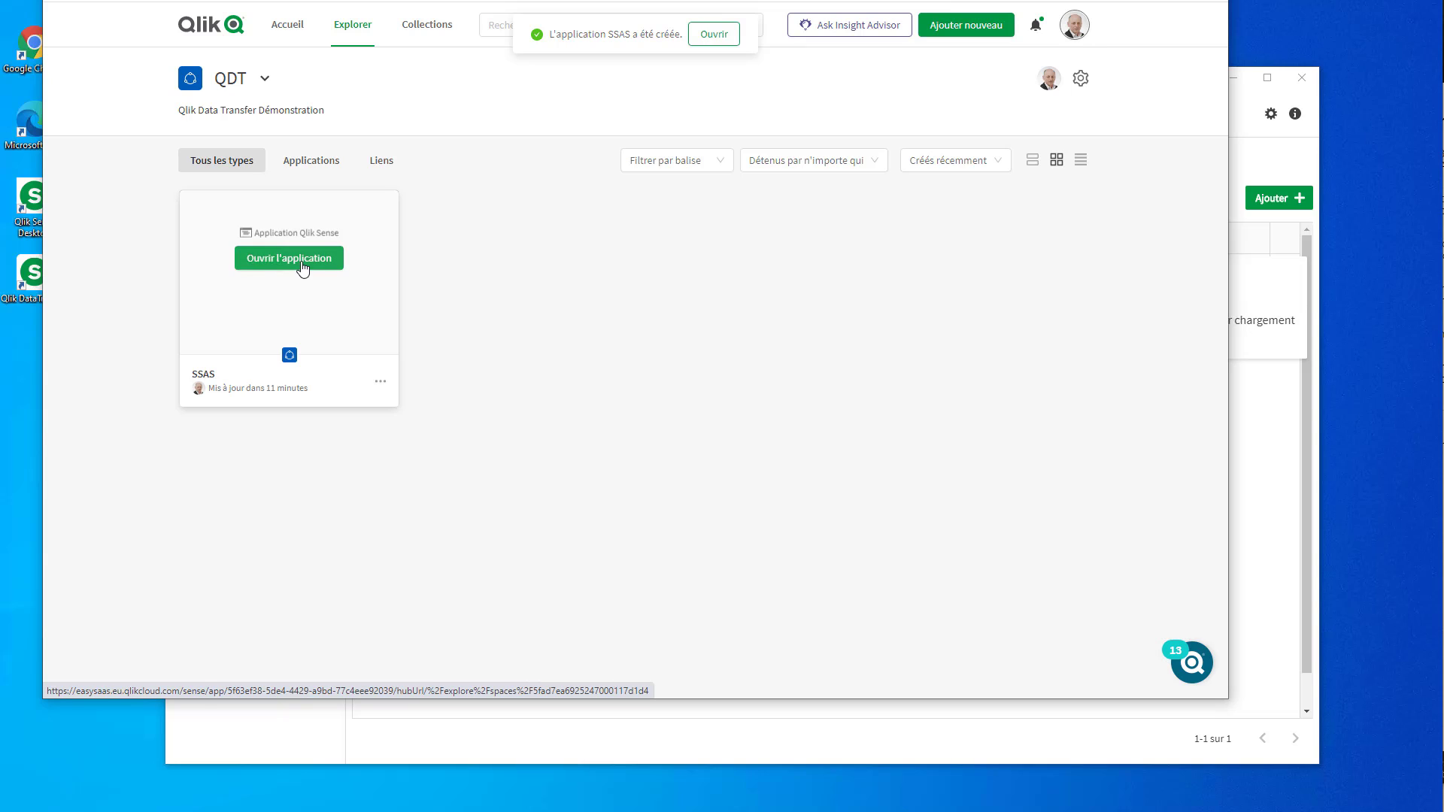
left_click(303, 267)
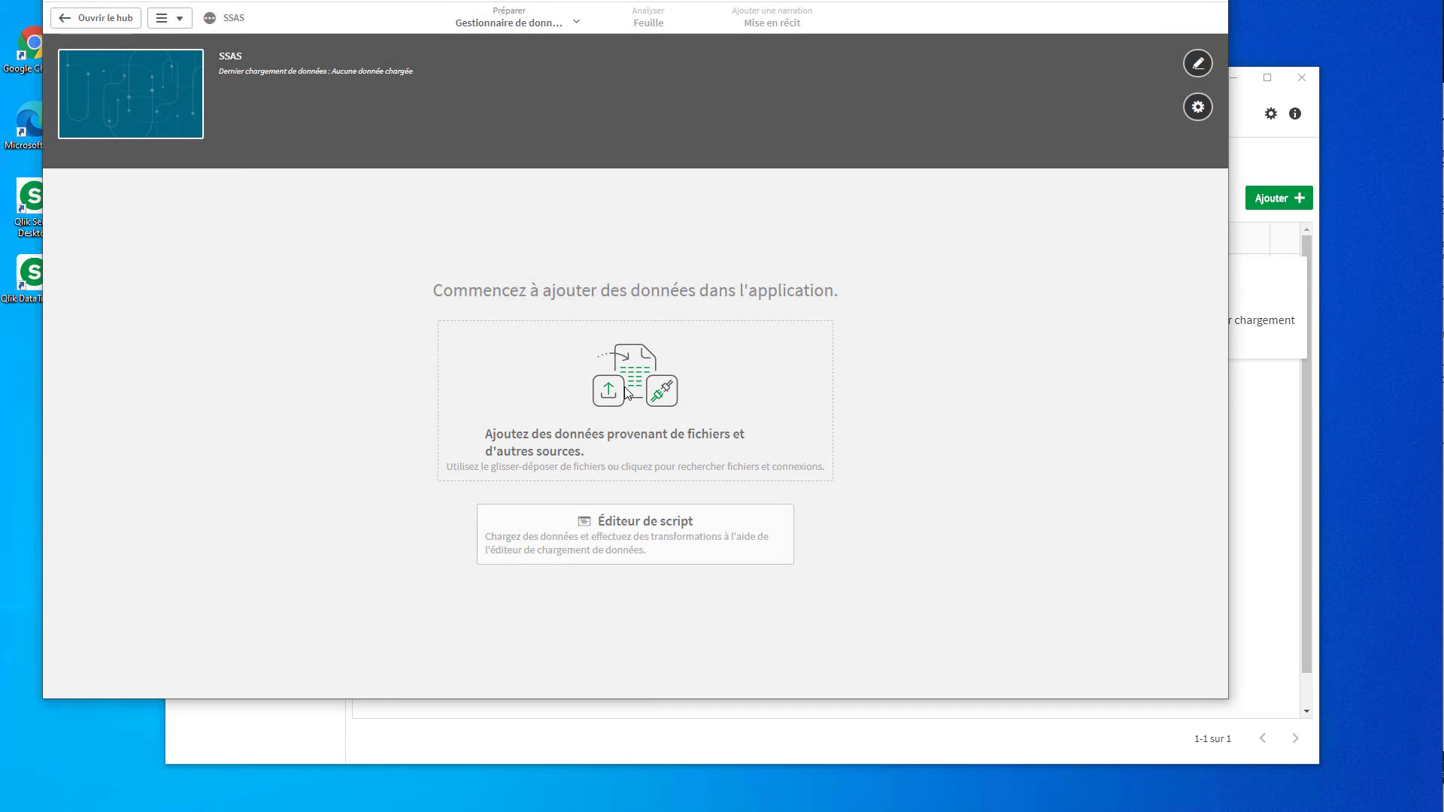
left_click(625, 391)
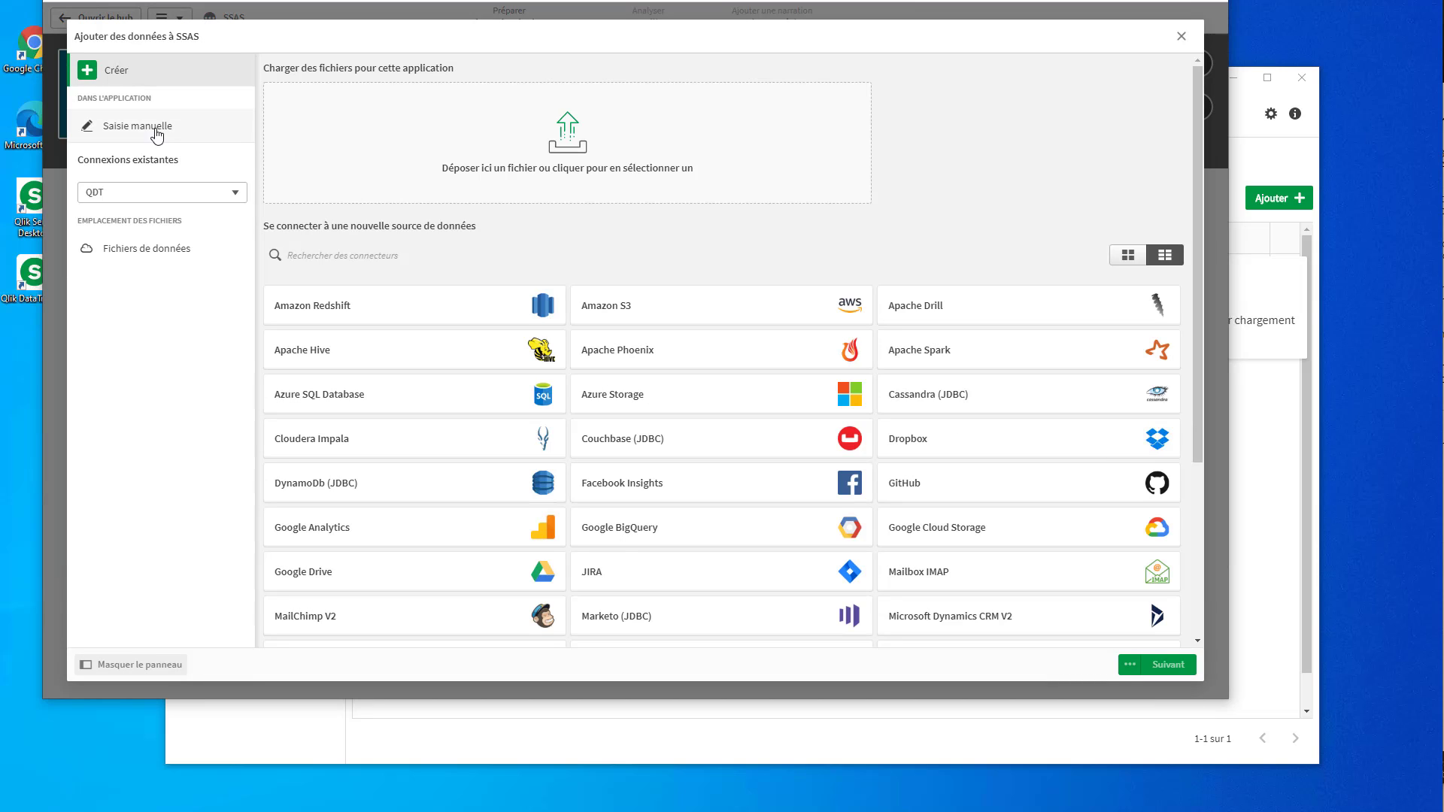
- Load SSAS_Modèle.qvd with all its fields from the DataFiles (QDT) folder into the application and close the load confirmation
left_click(143, 249)
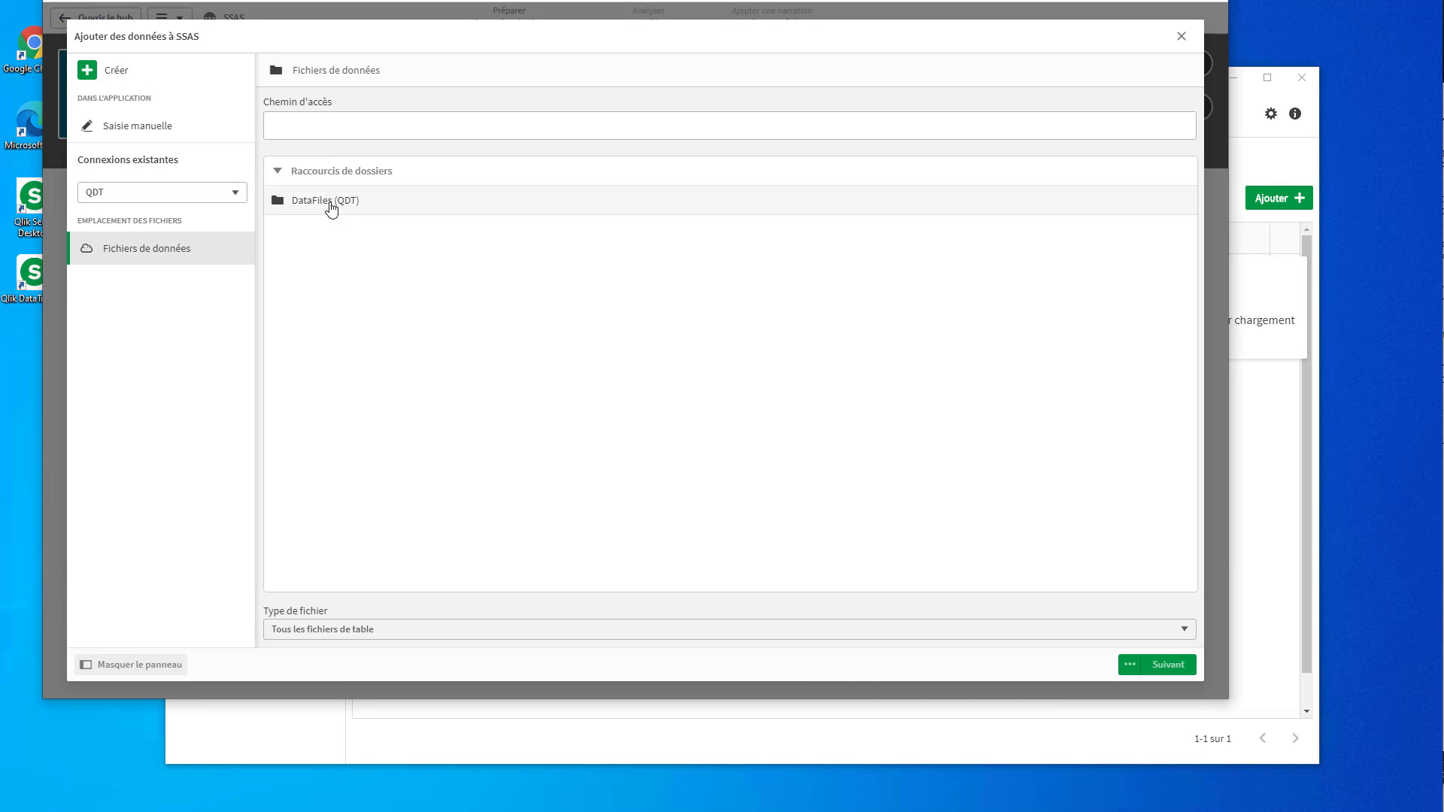
left_click(331, 203)
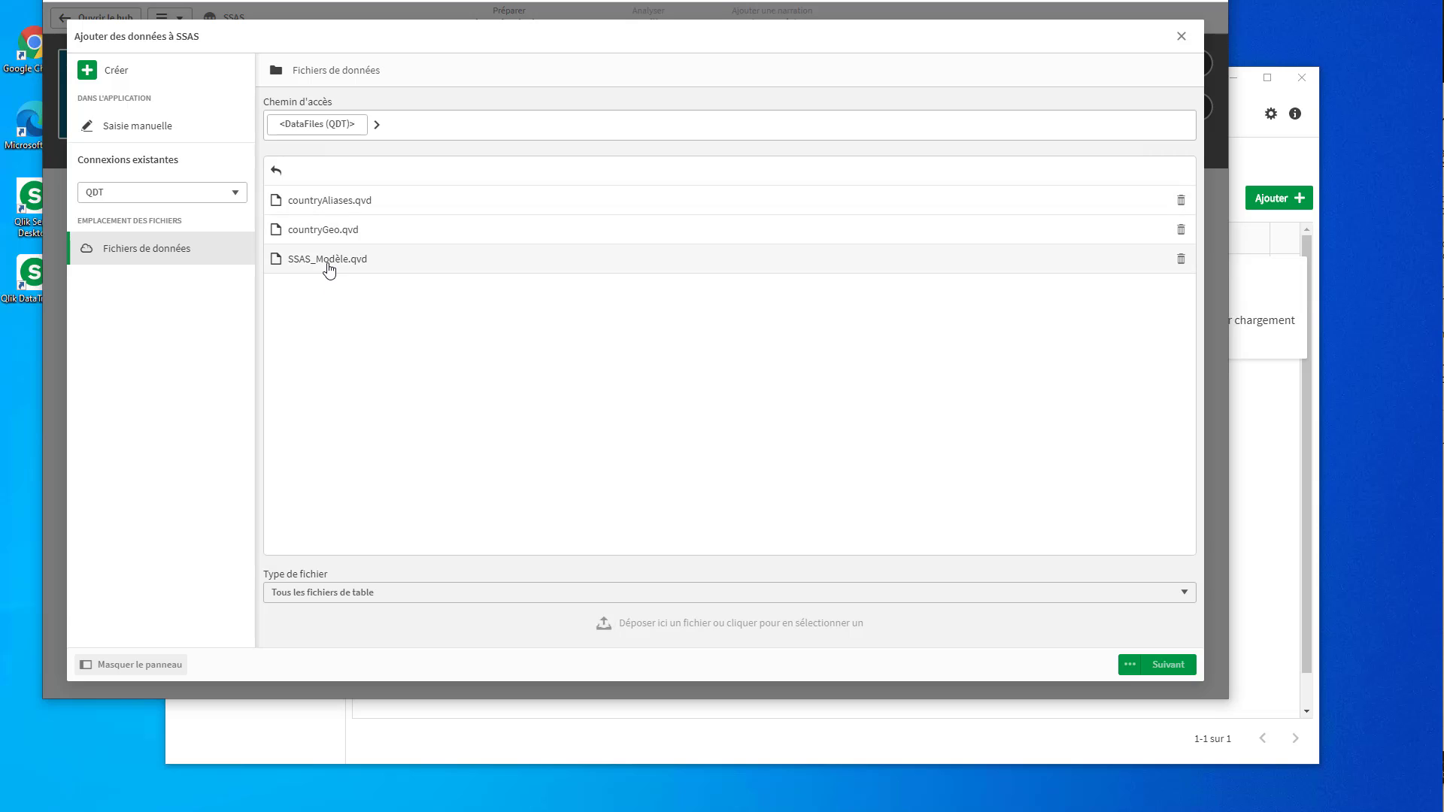
left_click(329, 263)
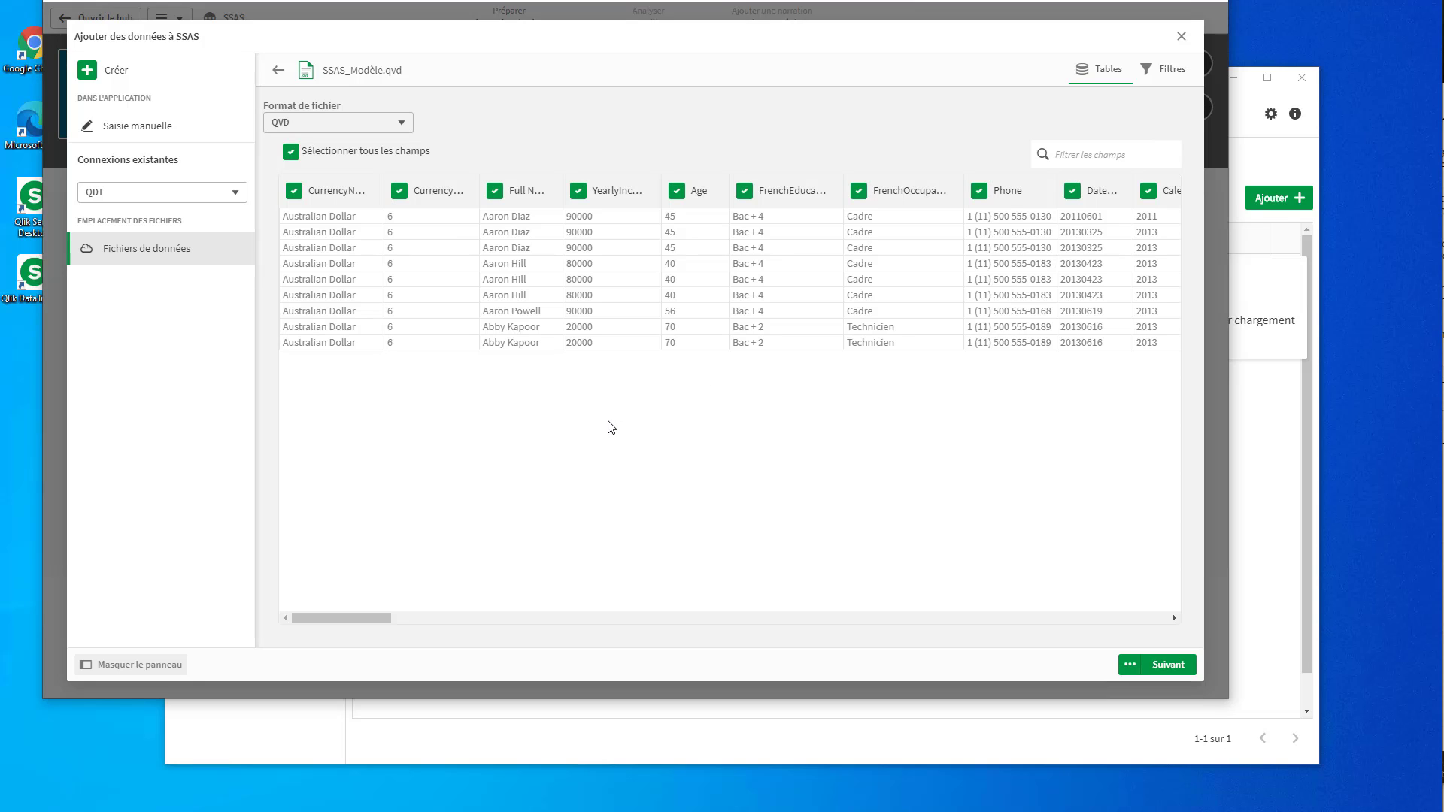
left_click_drag(389, 617, 1211, 632)
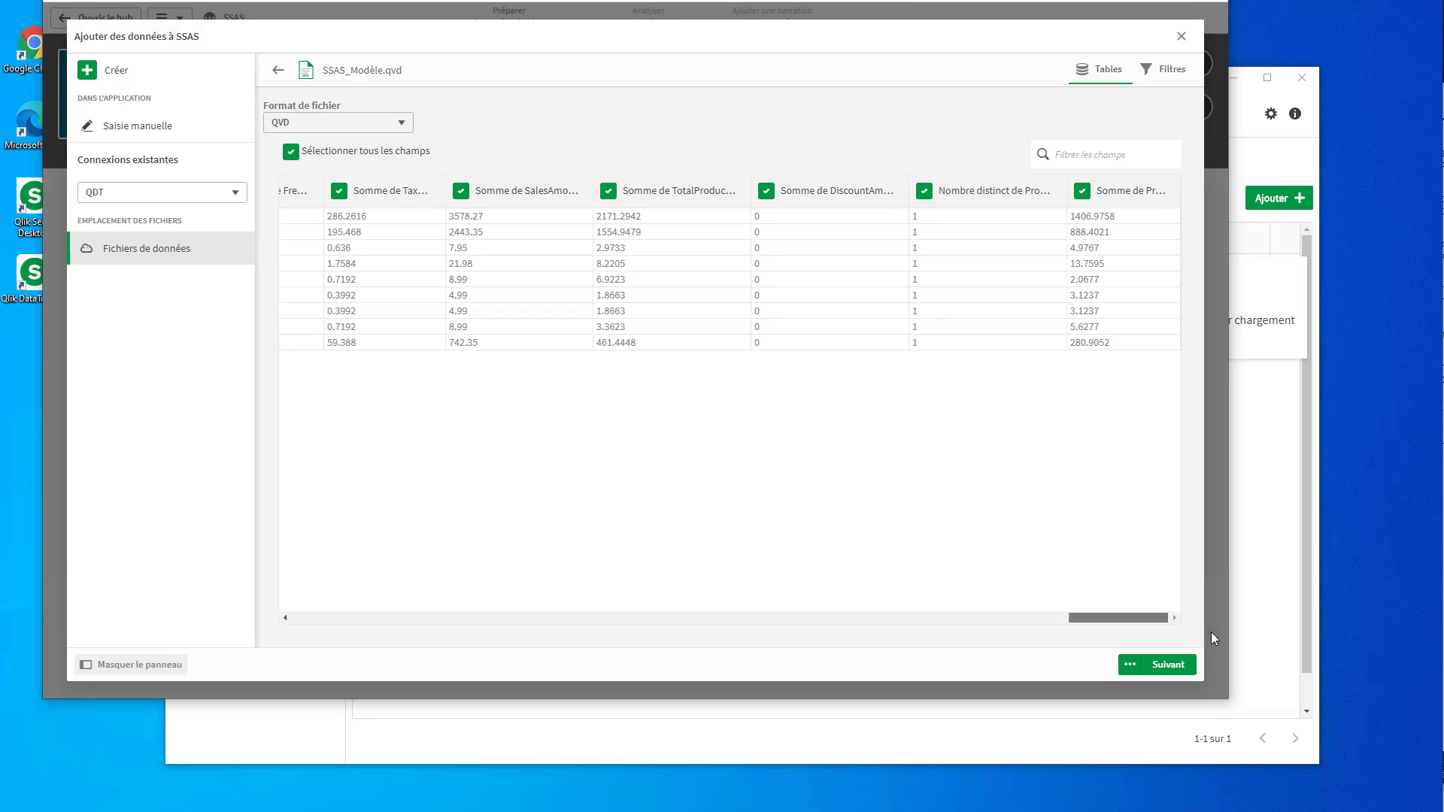
left_click(1163, 666)
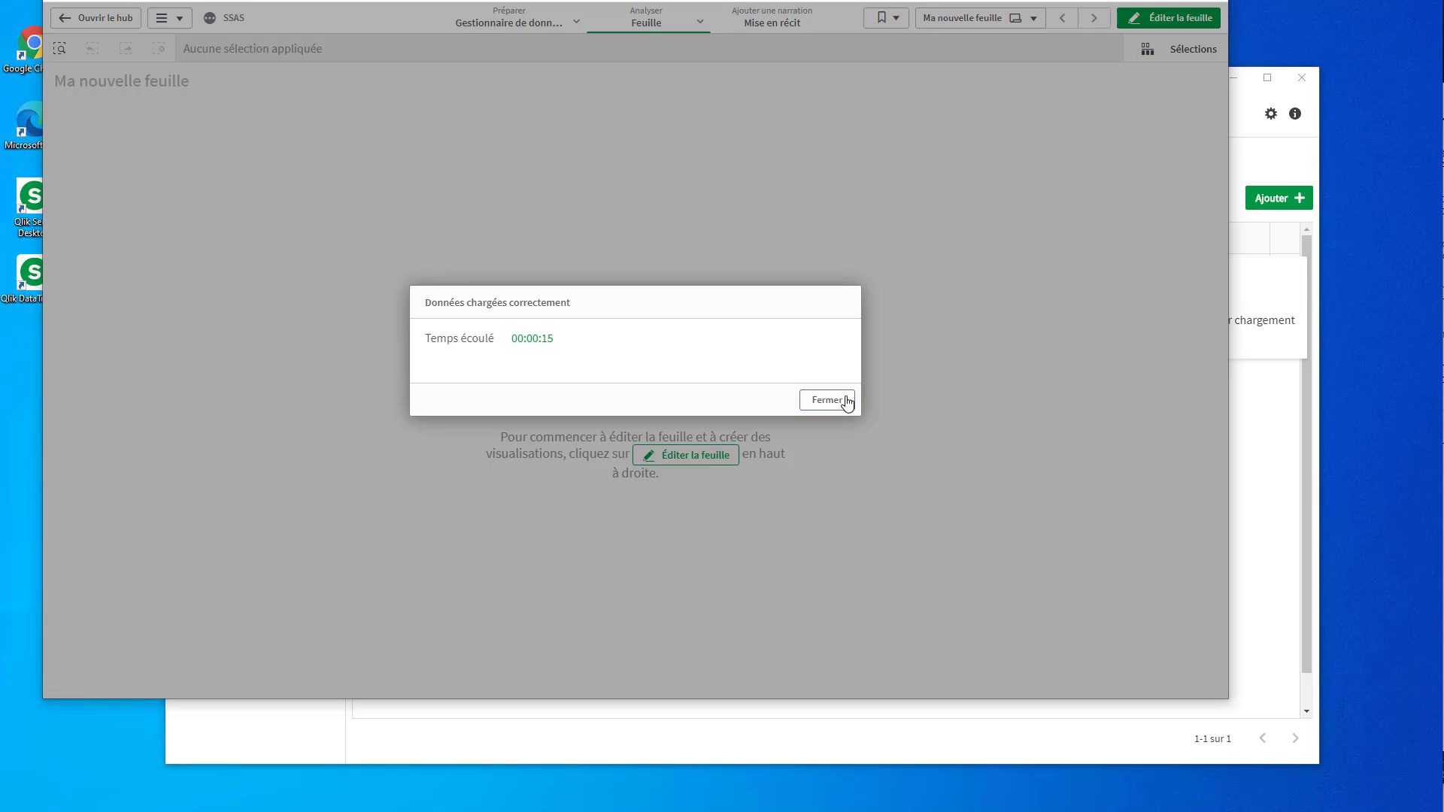
left_click(827, 400)
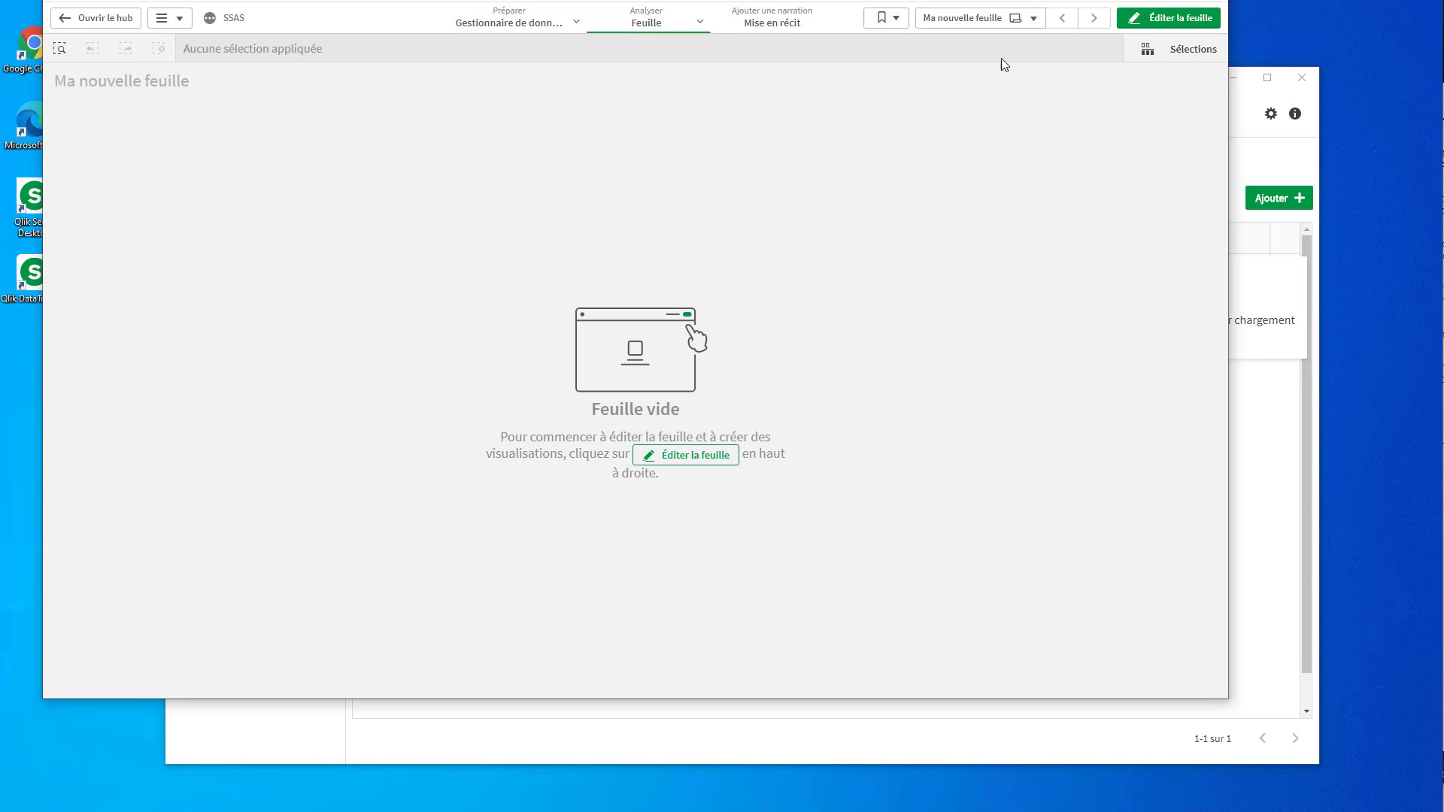
- Switch the analysis view to Insights and generate insights from the loaded data
left_click(700, 22)
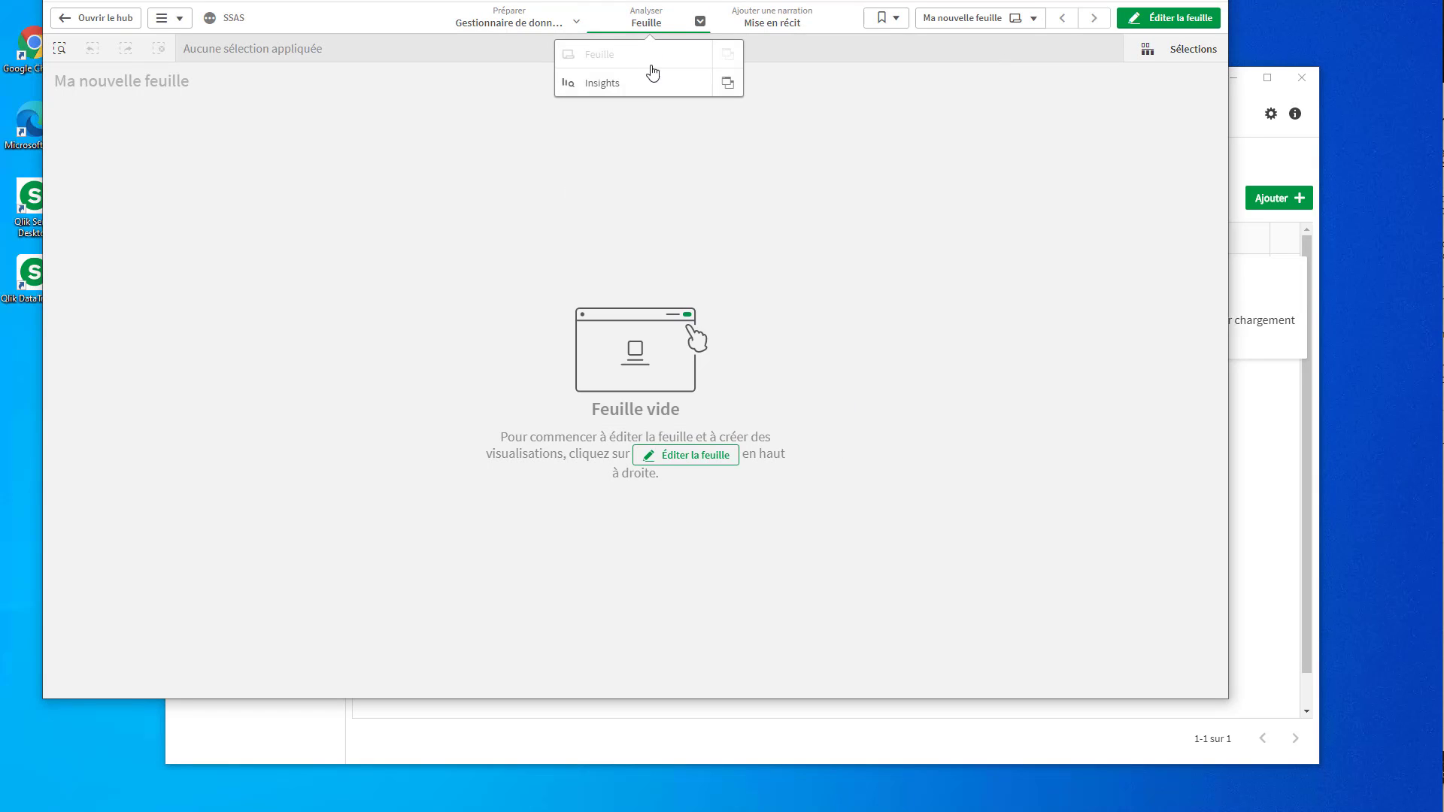
left_click(639, 81)
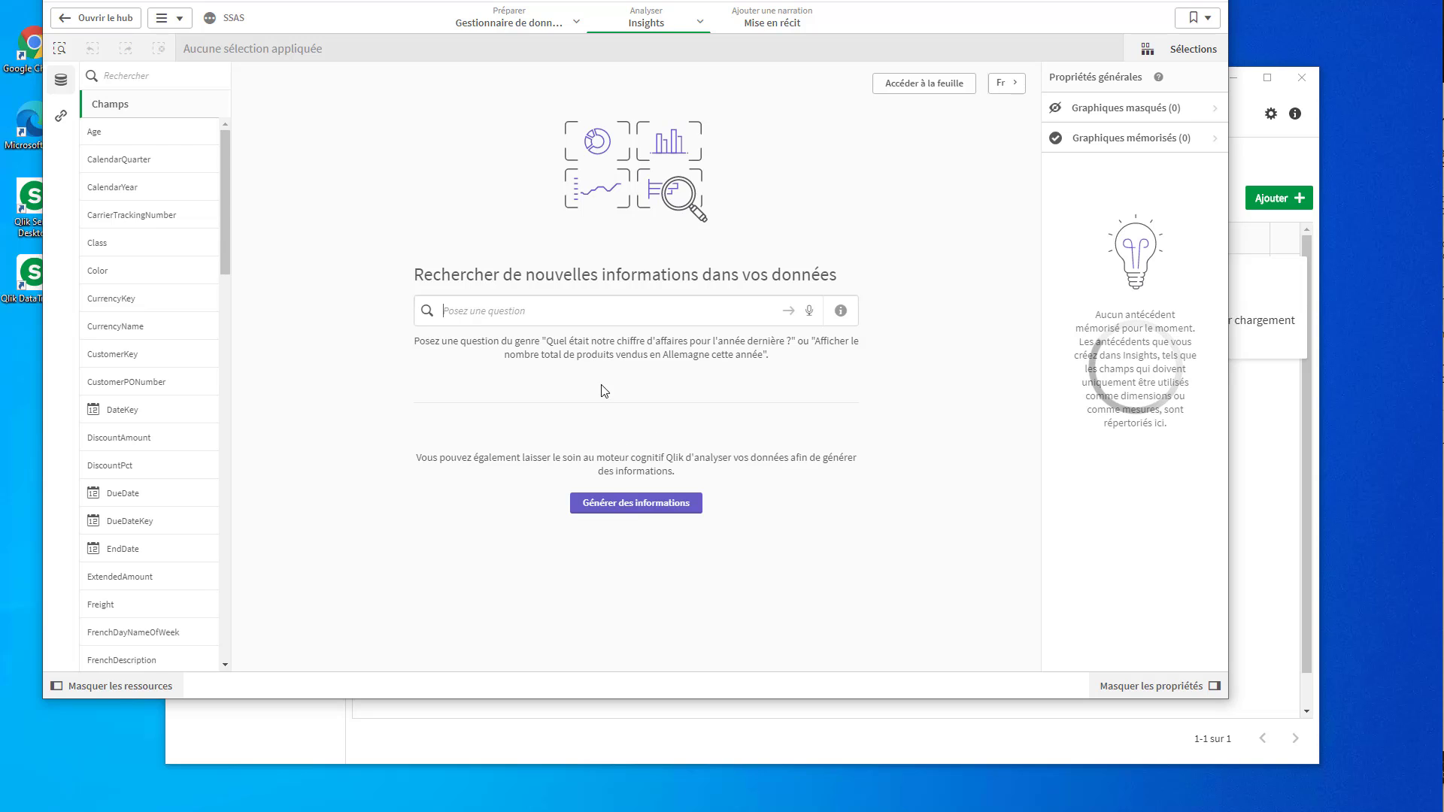
left_click(630, 506)
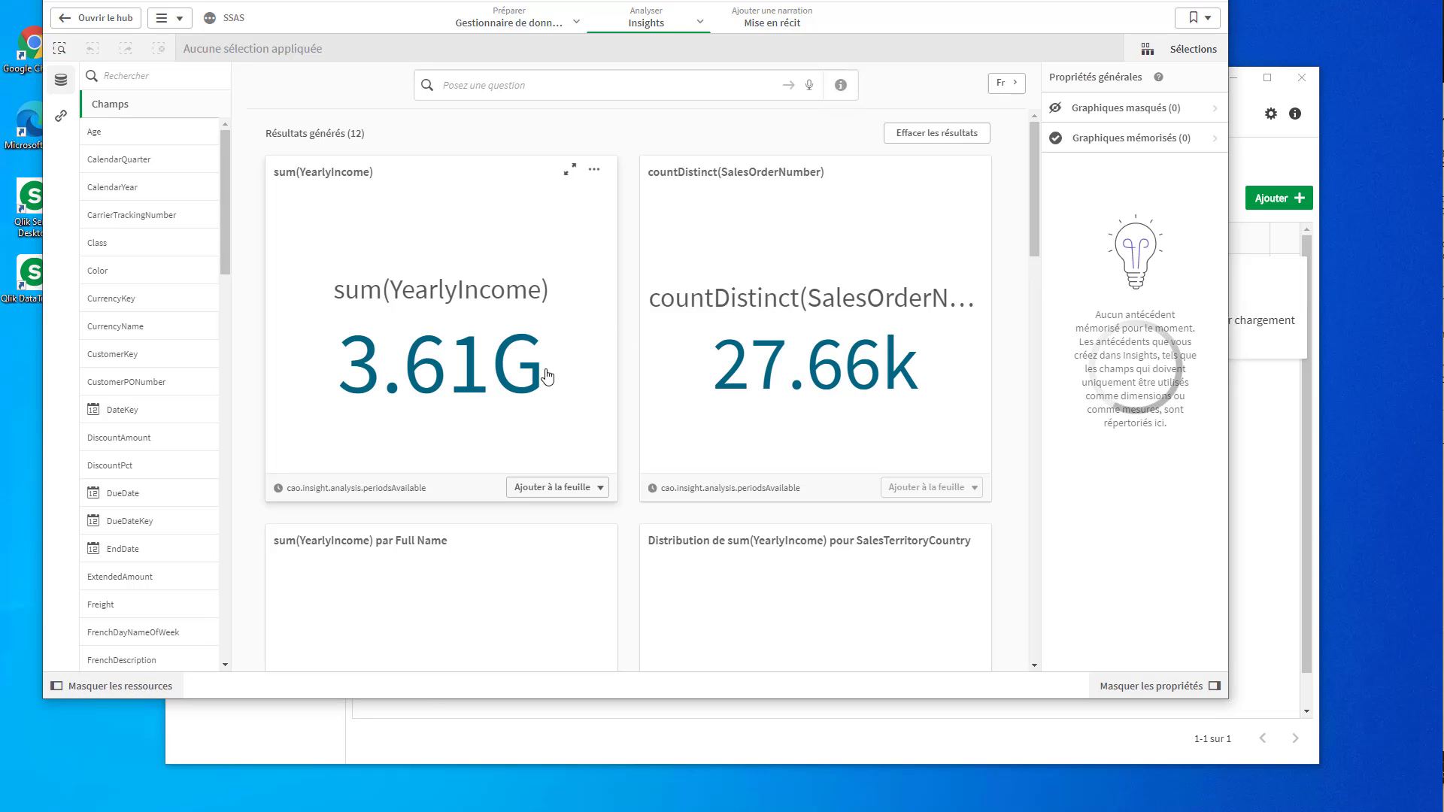
- Add the bar chart of YearlyIncome by Full Name and the SalesTerritoryCountry distribution map to the sheet Ma nouvelle feuille
scroll(624, 496, "down", 5)
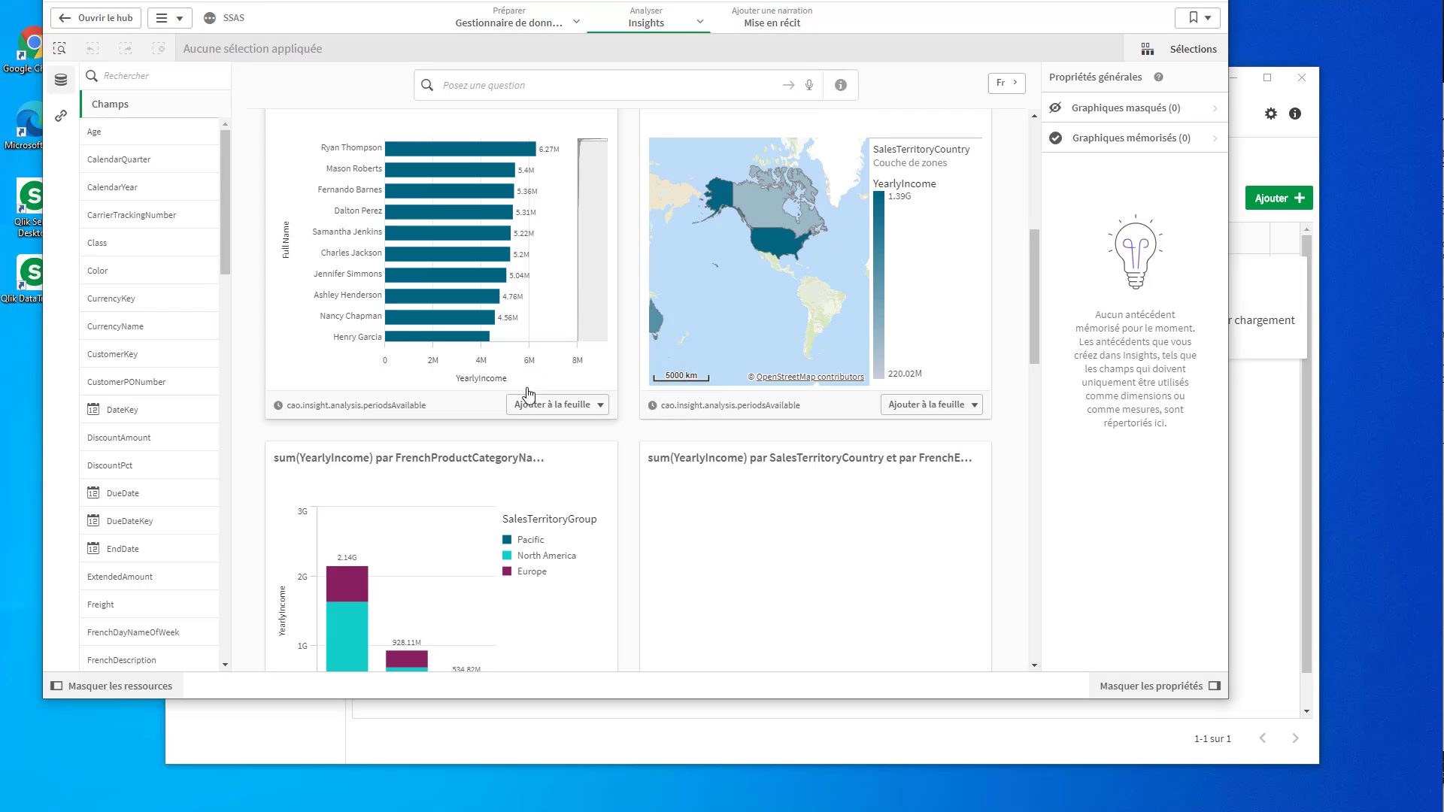
left_click(555, 406)
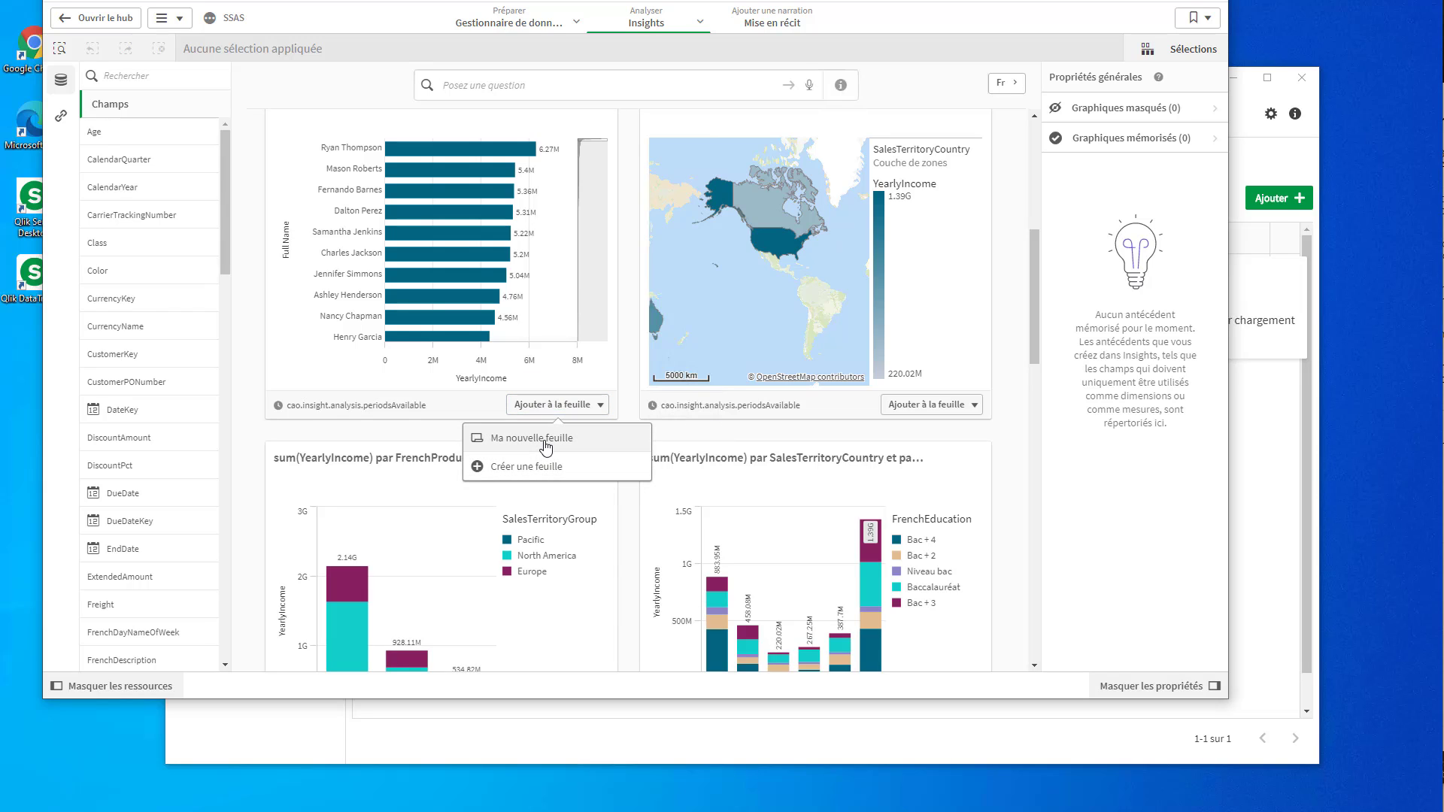
left_click(546, 447)
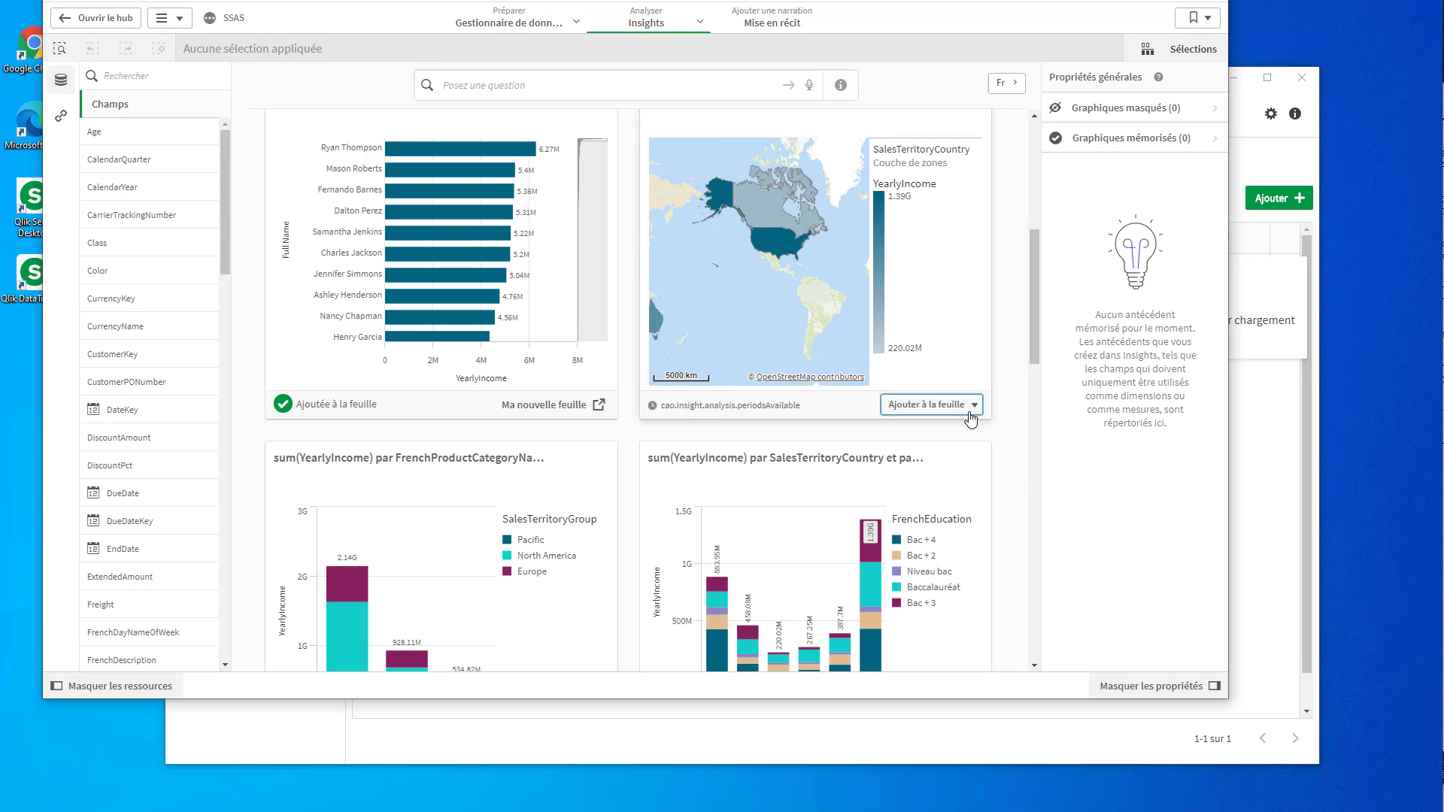
left_click(970, 414)
left_click(932, 444)
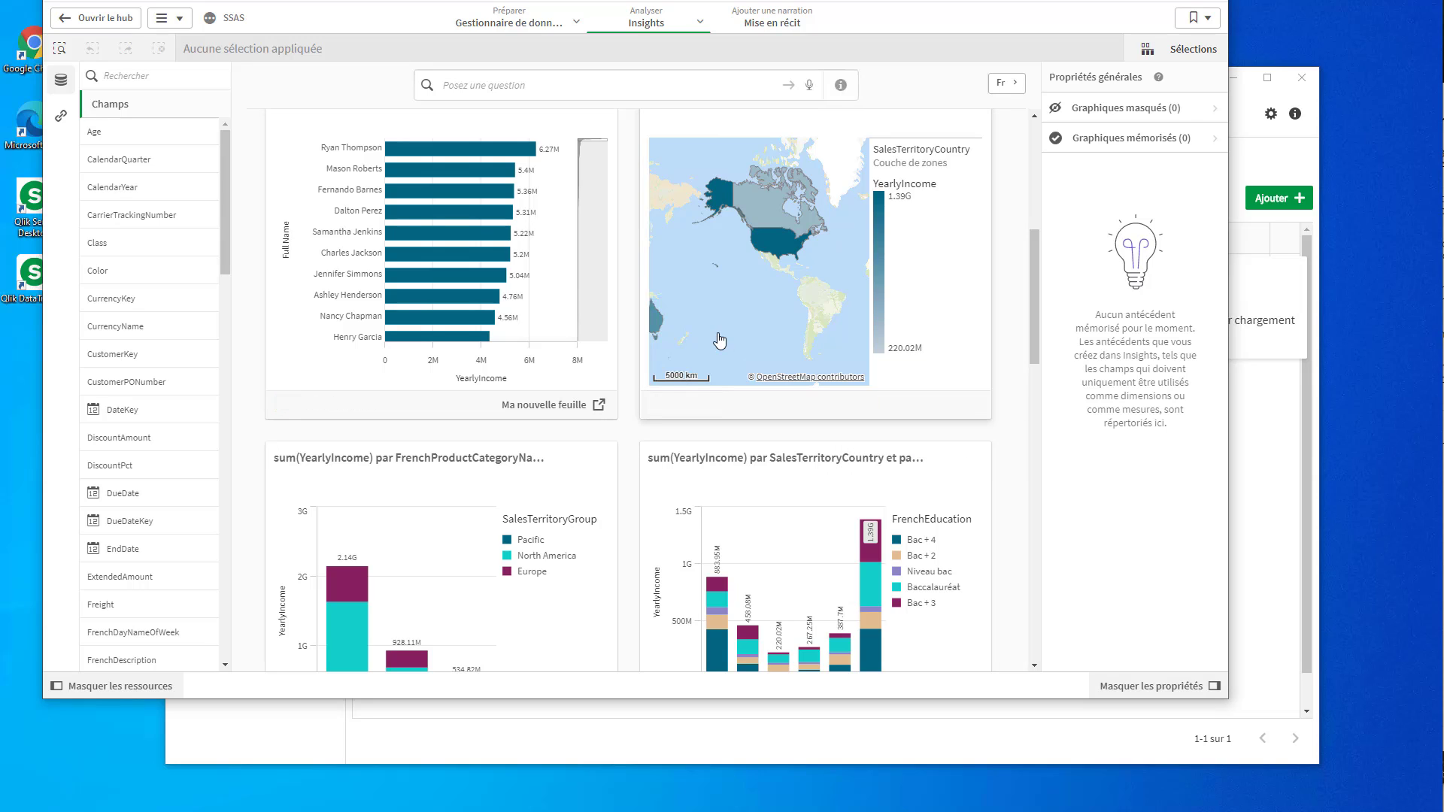
- Switch from Insights to the sheet view, open Ma nouvelle feuille for editing and look through the available fields
left_click(700, 21)
left_click(647, 54)
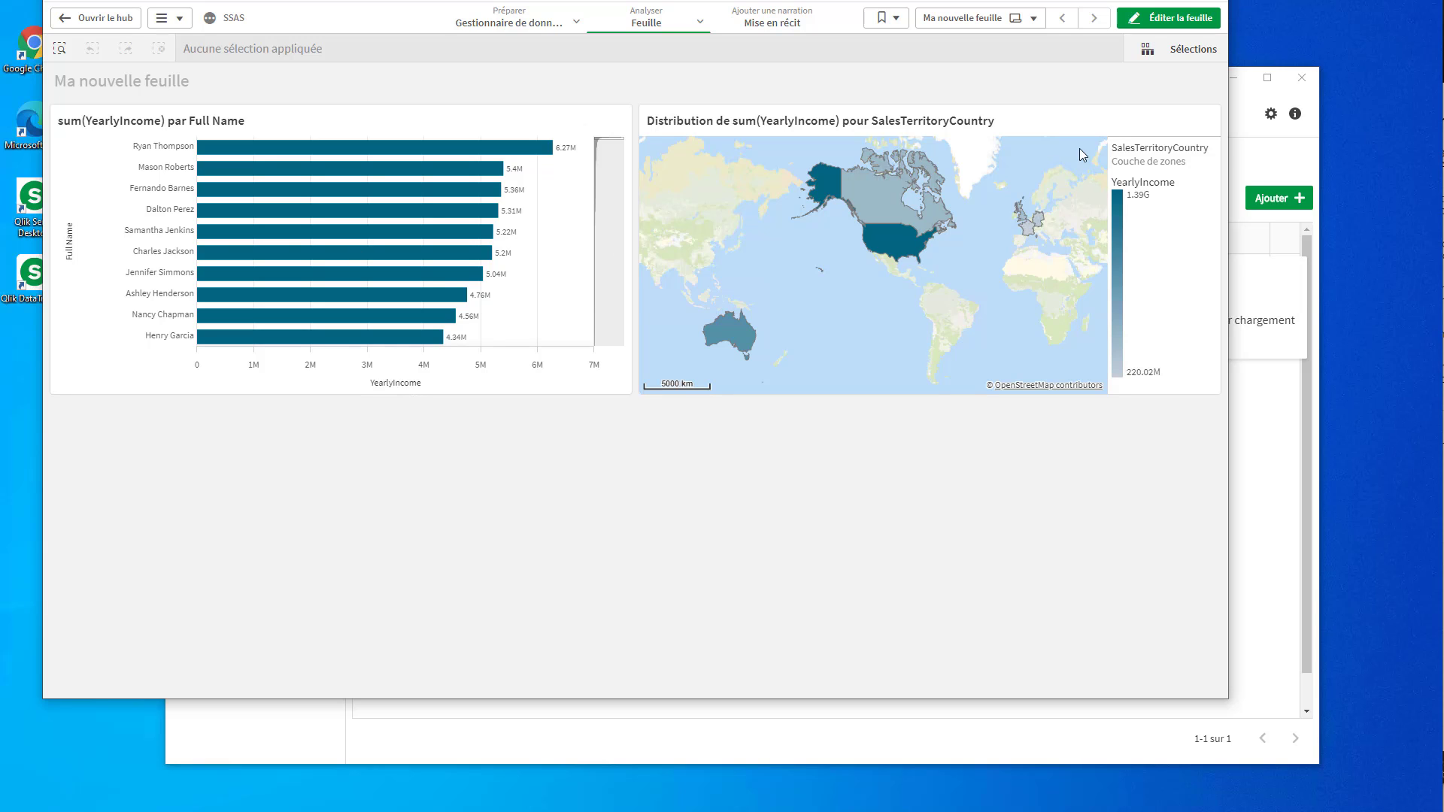
left_click(1168, 18)
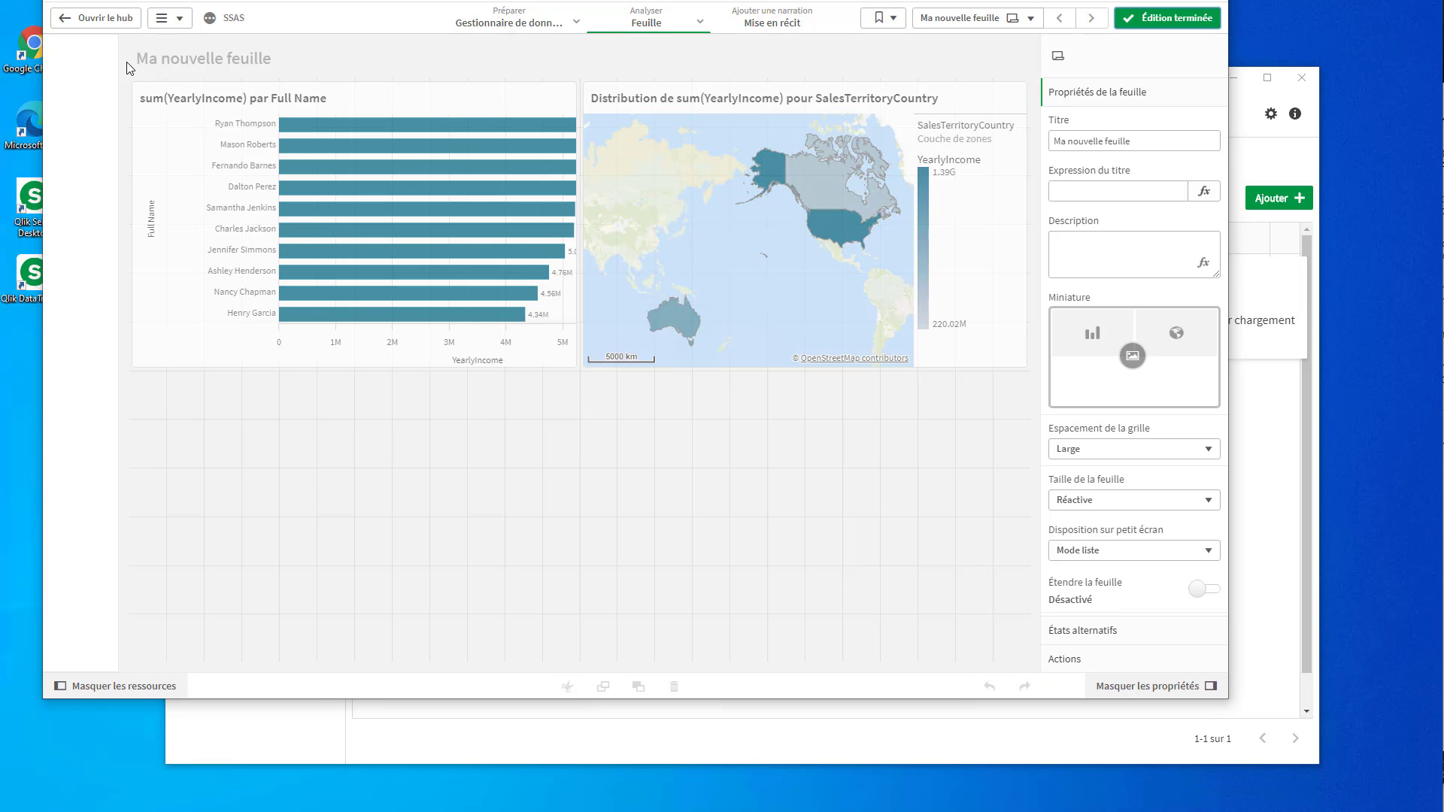
left_click(87, 67)
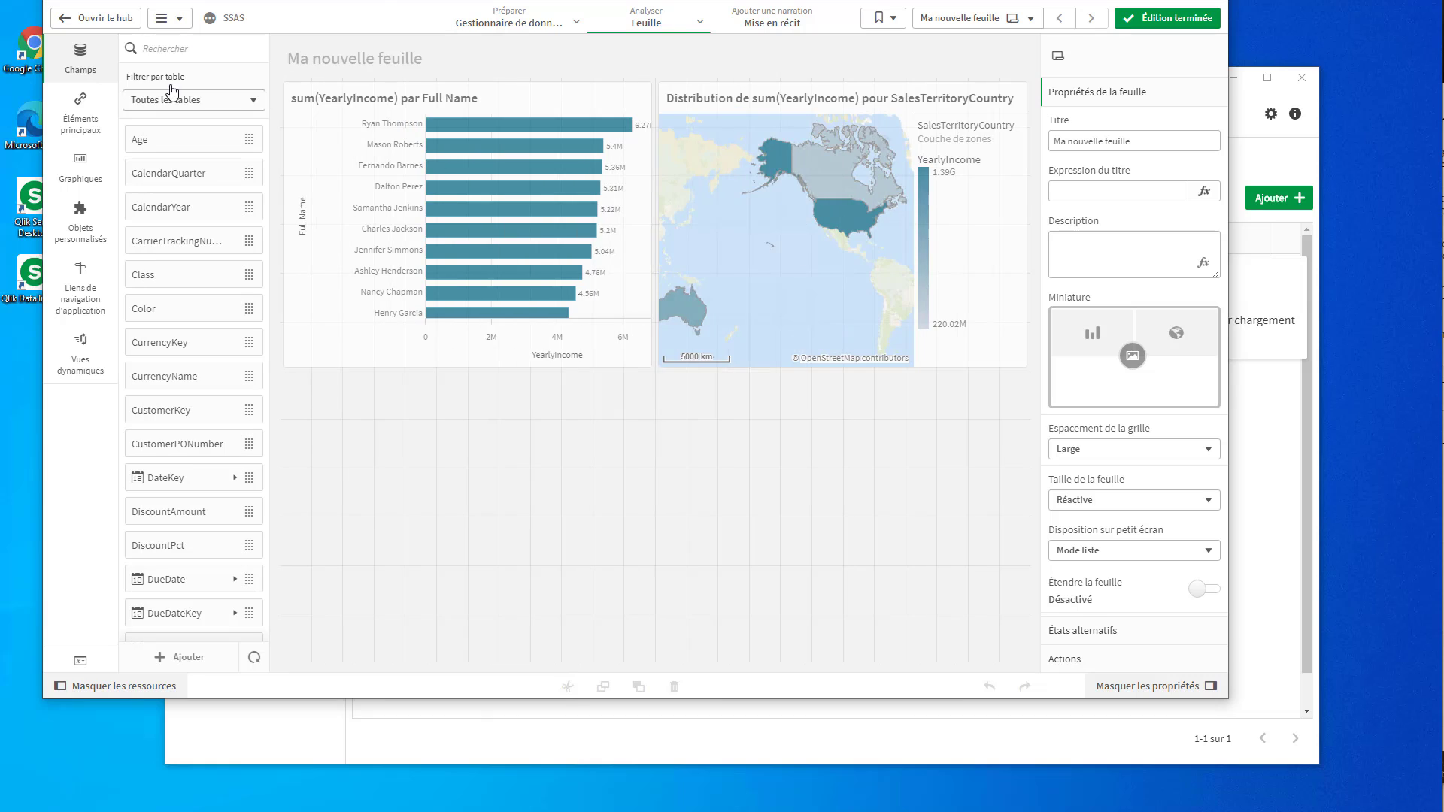
scroll(180, 338, "down", 3)
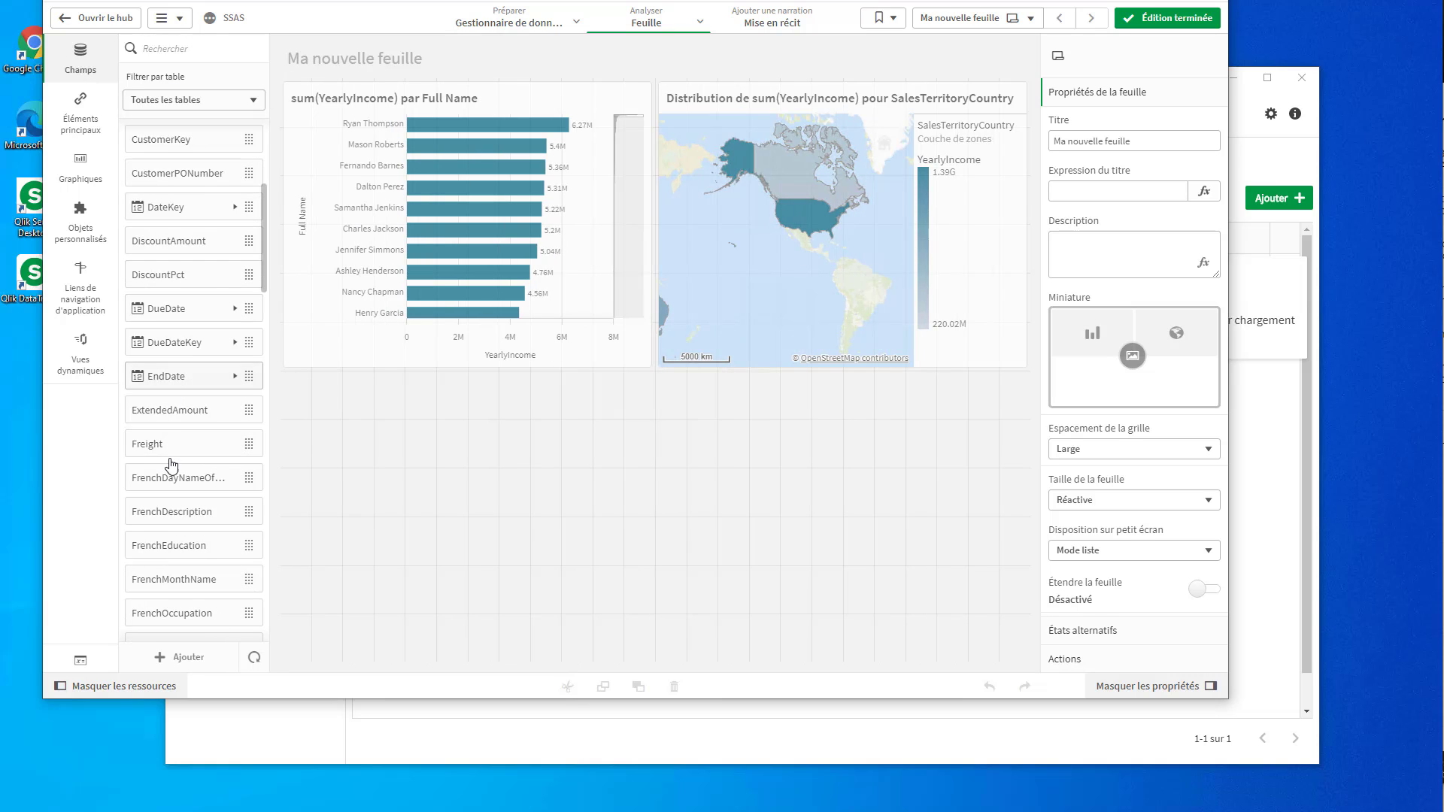
scroll(178, 504, "down", 6)
scroll(193, 459, "up", 5)
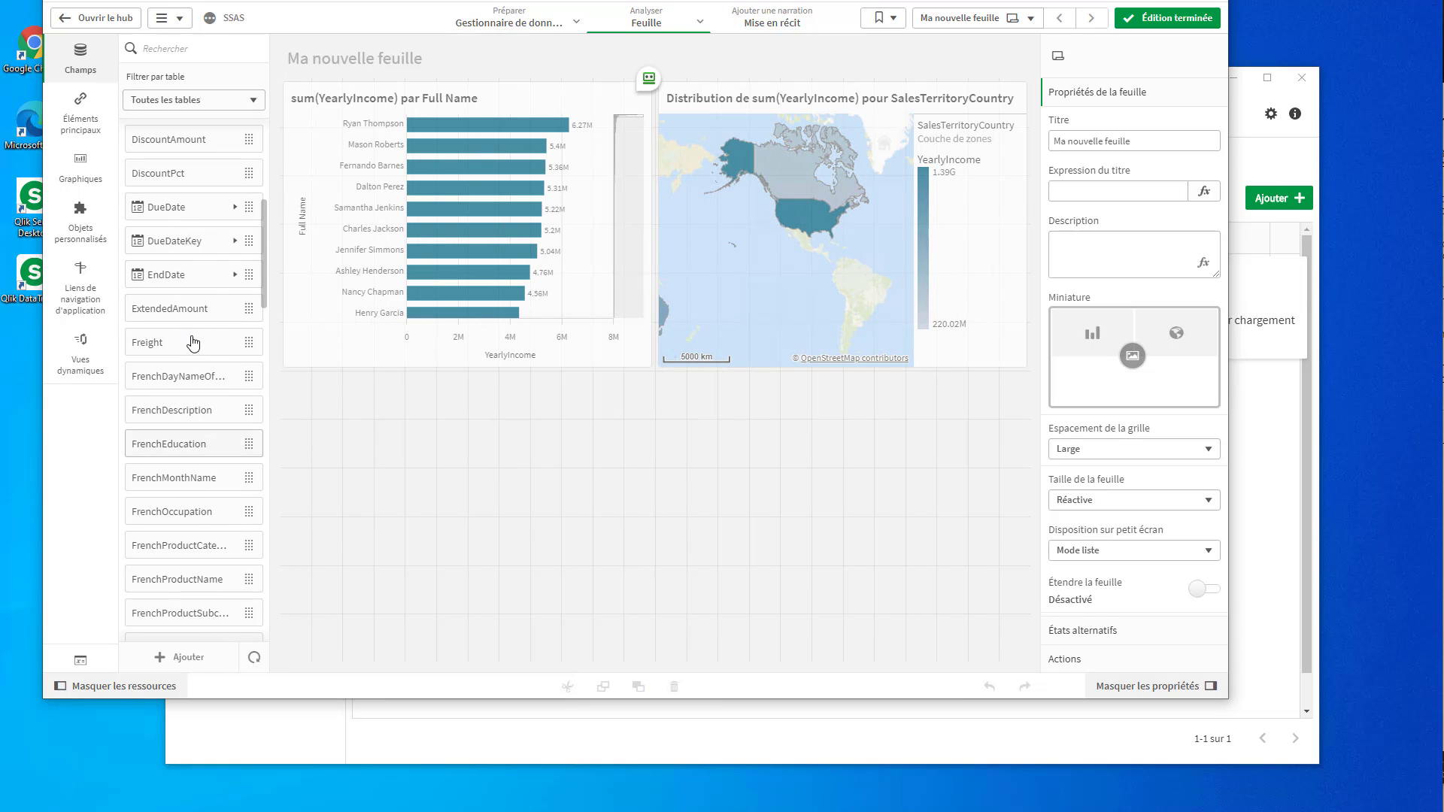
scroll(193, 342, "up", 4)
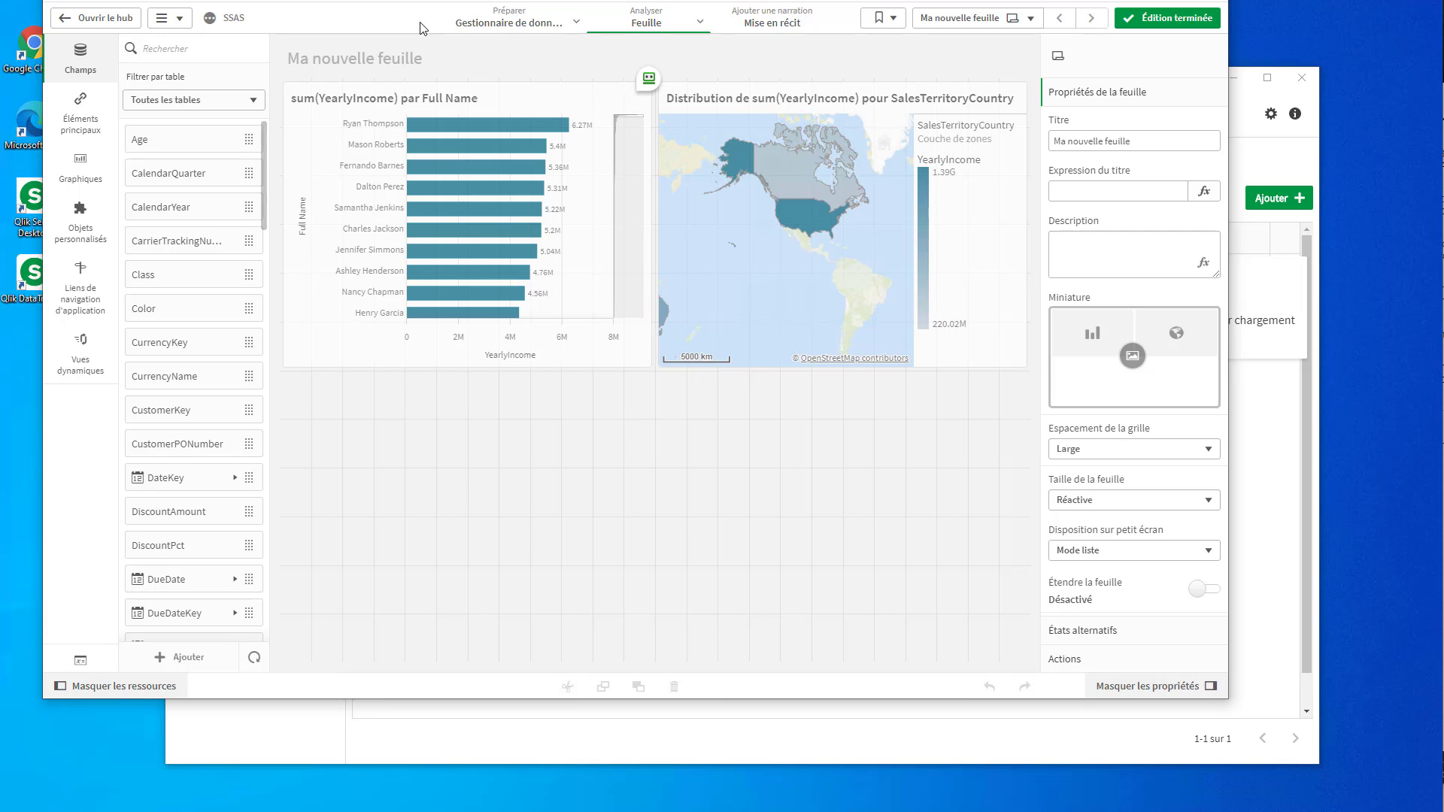
- Switch to Qlik DataTransfer and start adding a data folder load named SSAS
left_click(596, 756)
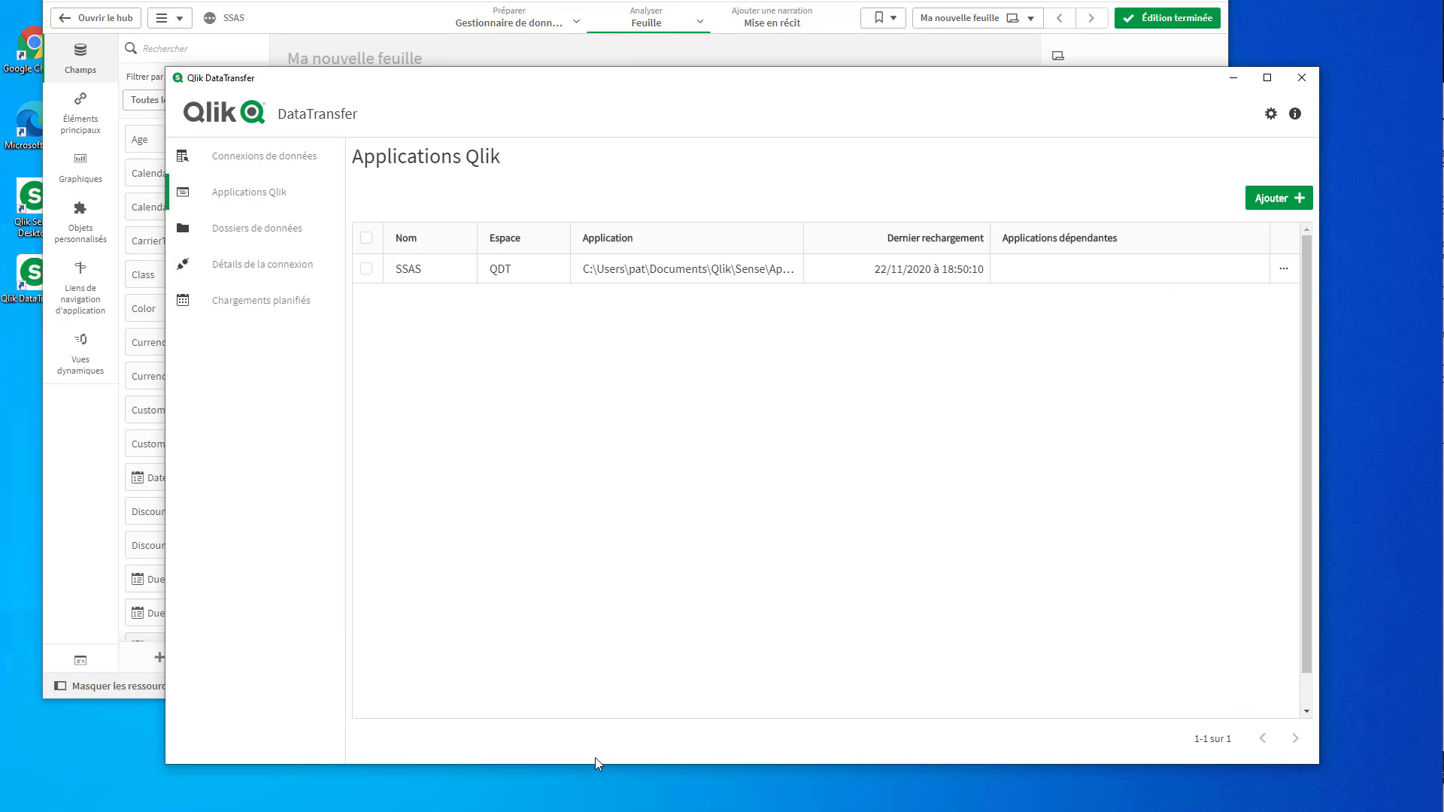
left_click(238, 235)
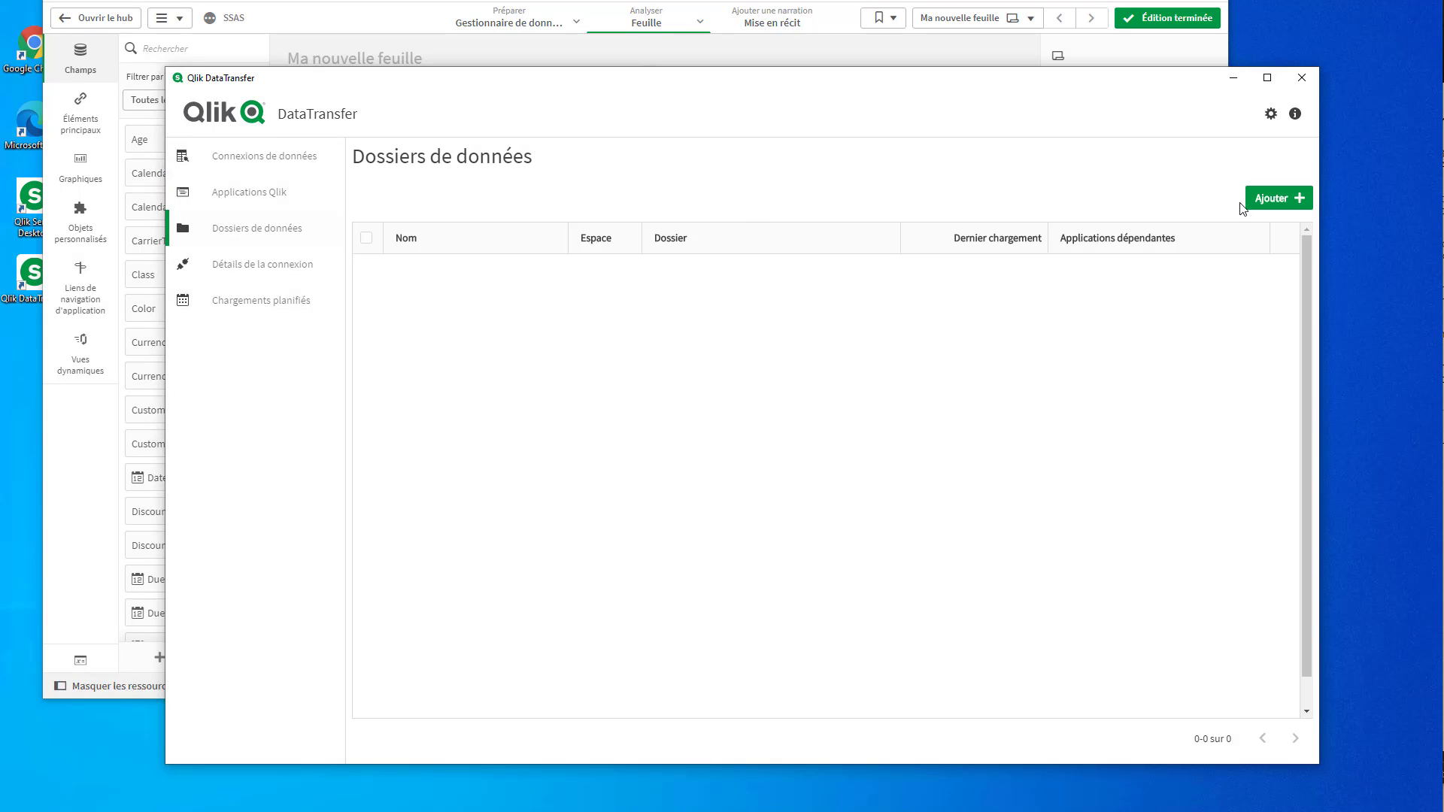
left_click(1288, 205)
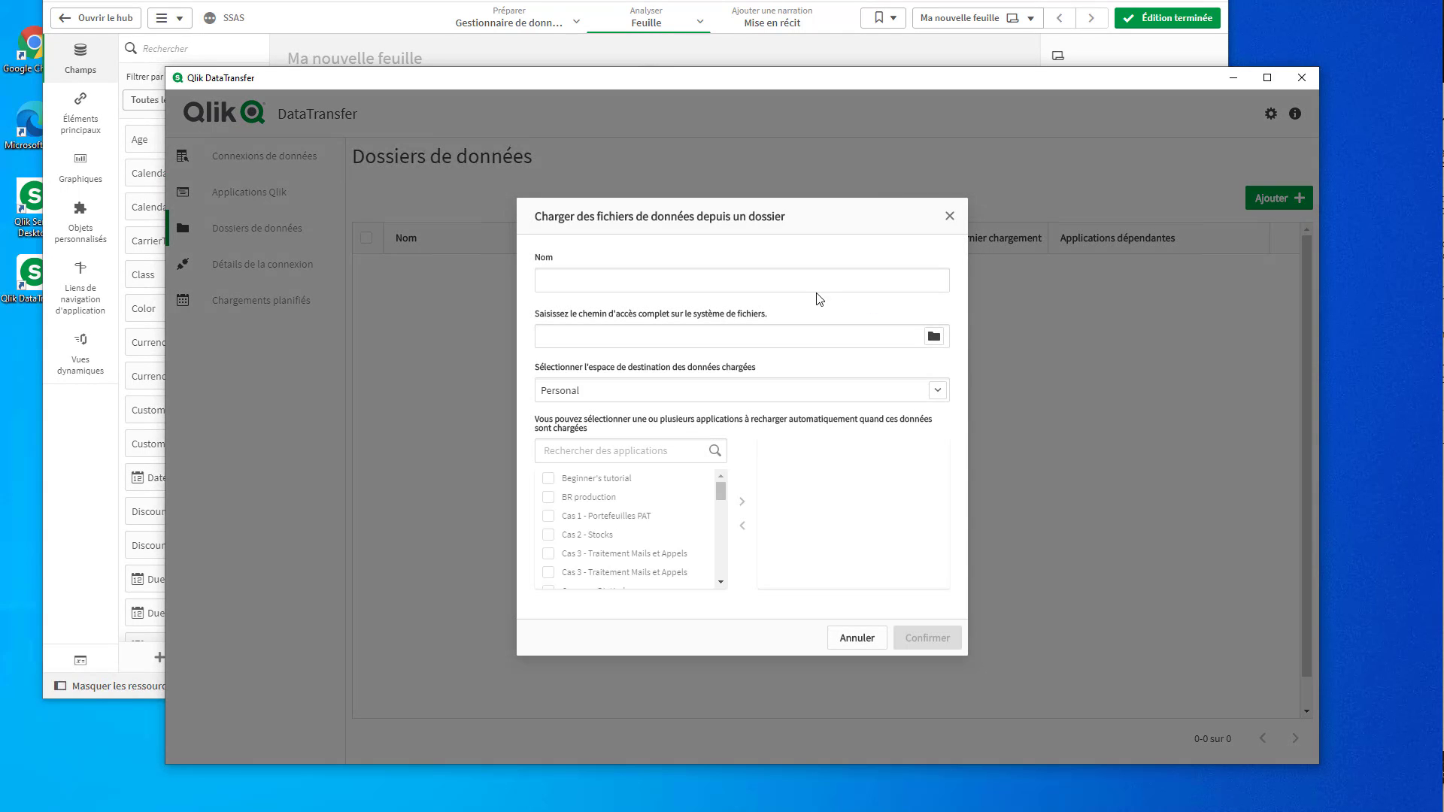
left_click(869, 282)
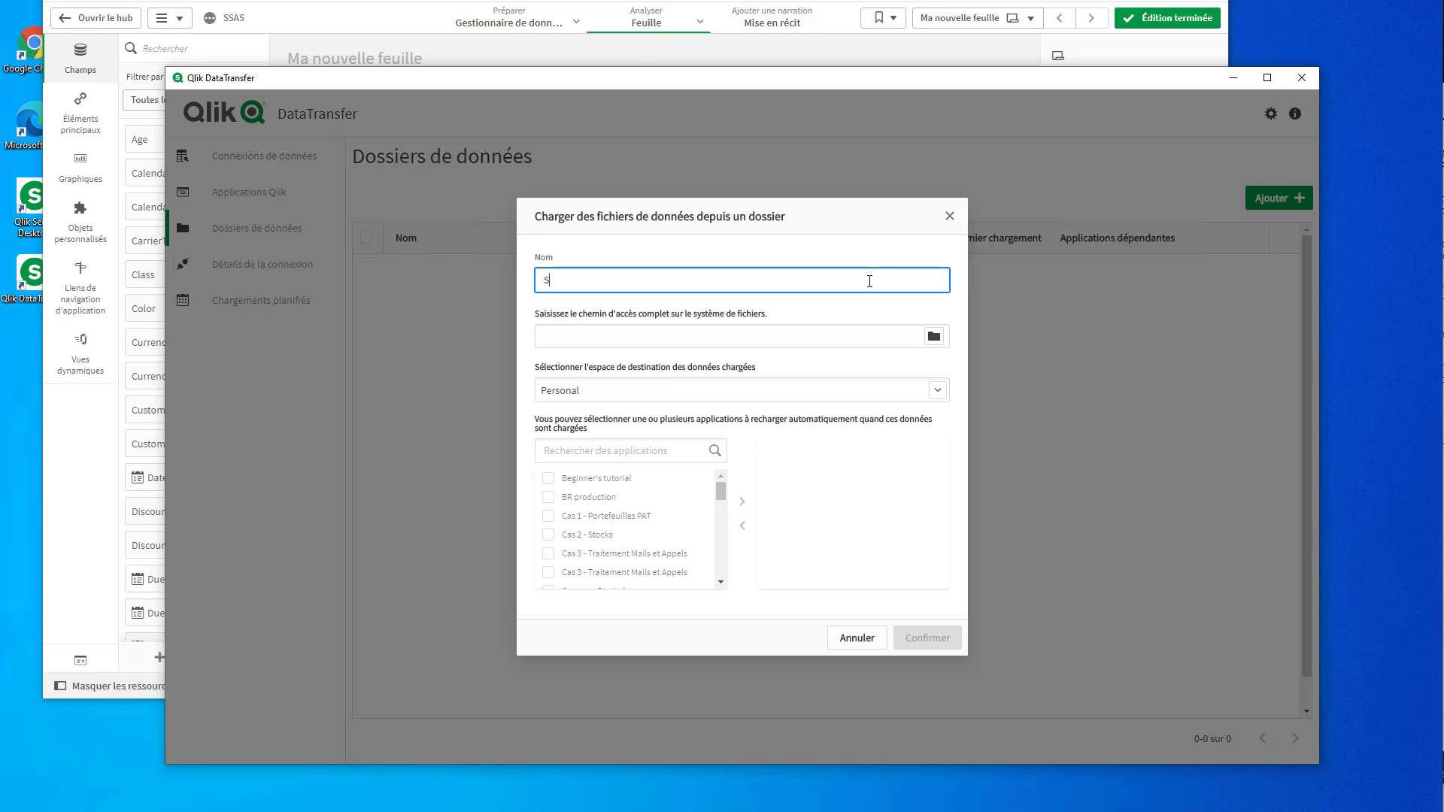
key("Tab")
- Set the source path of the SSAS data folder to C:\Data\ADW2019
left_click(933, 337)
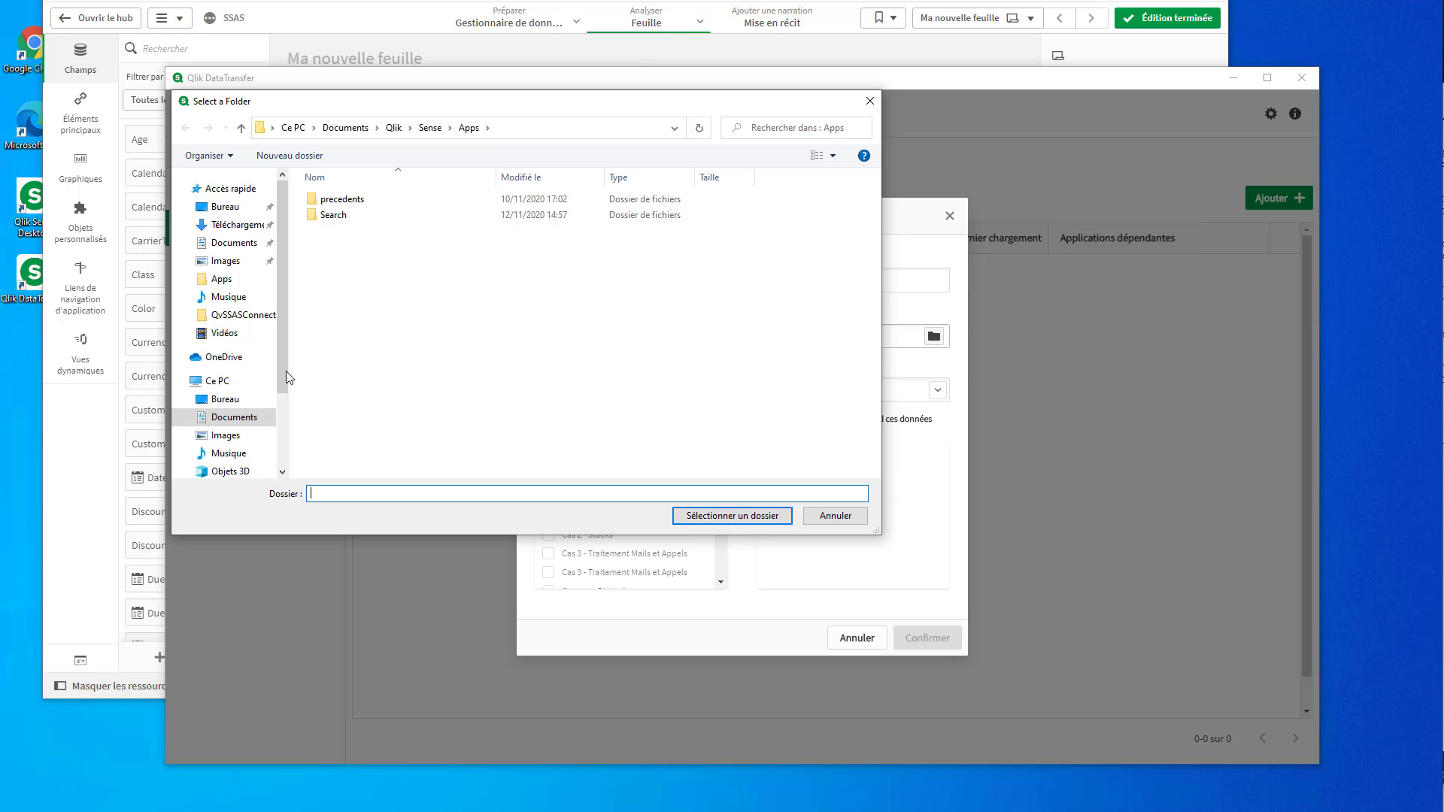
left_click(230, 386)
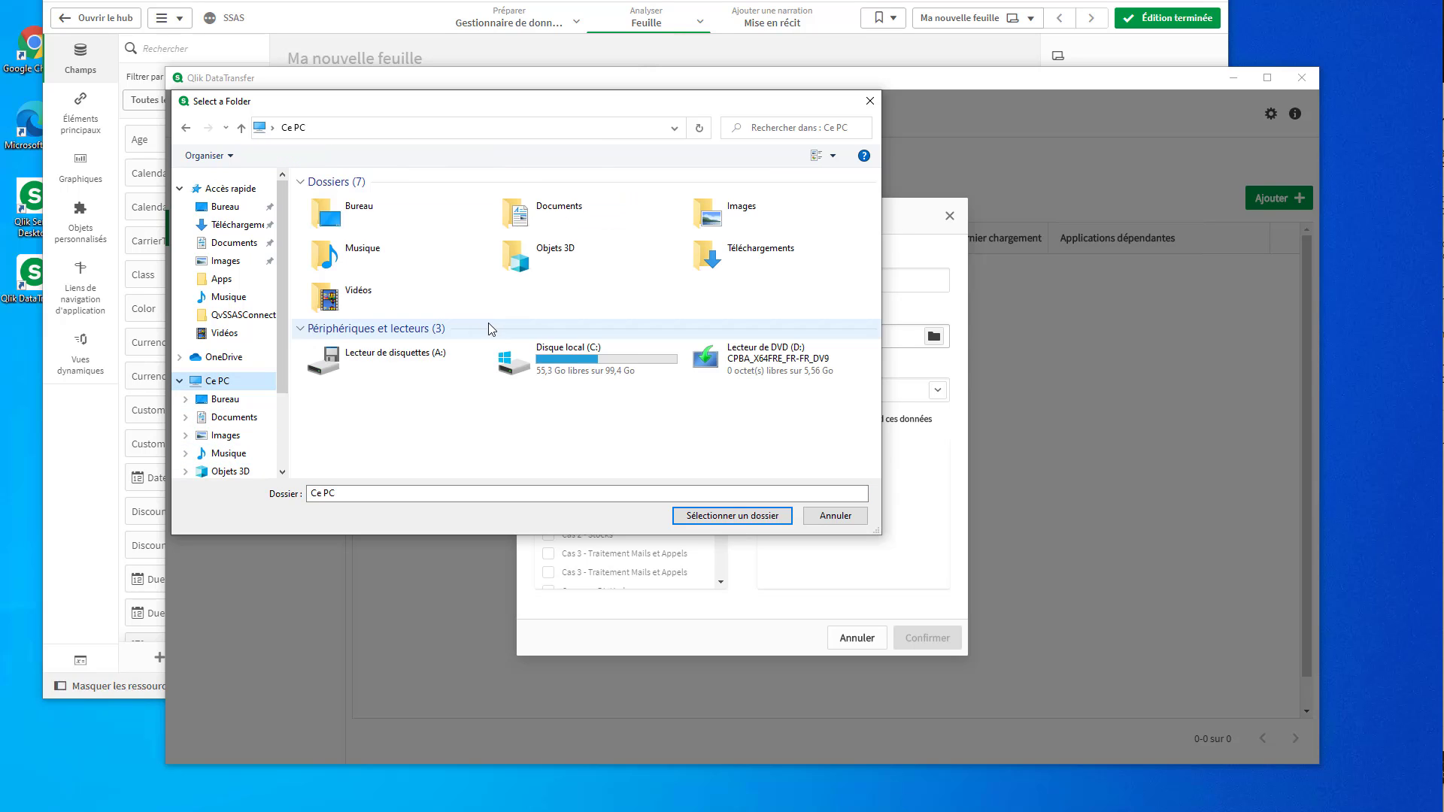
double_click(532, 360)
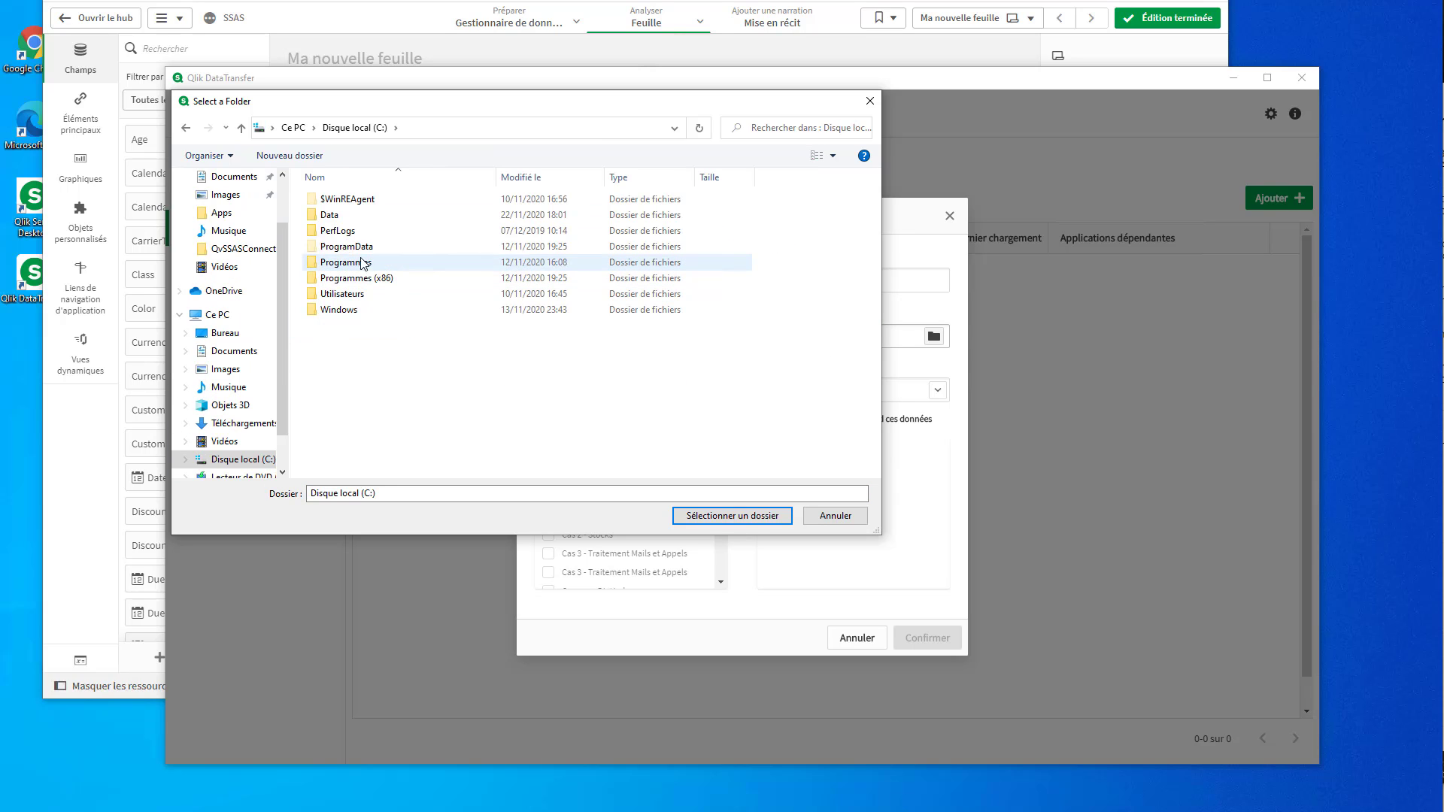
double_click(331, 215)
double_click(344, 199)
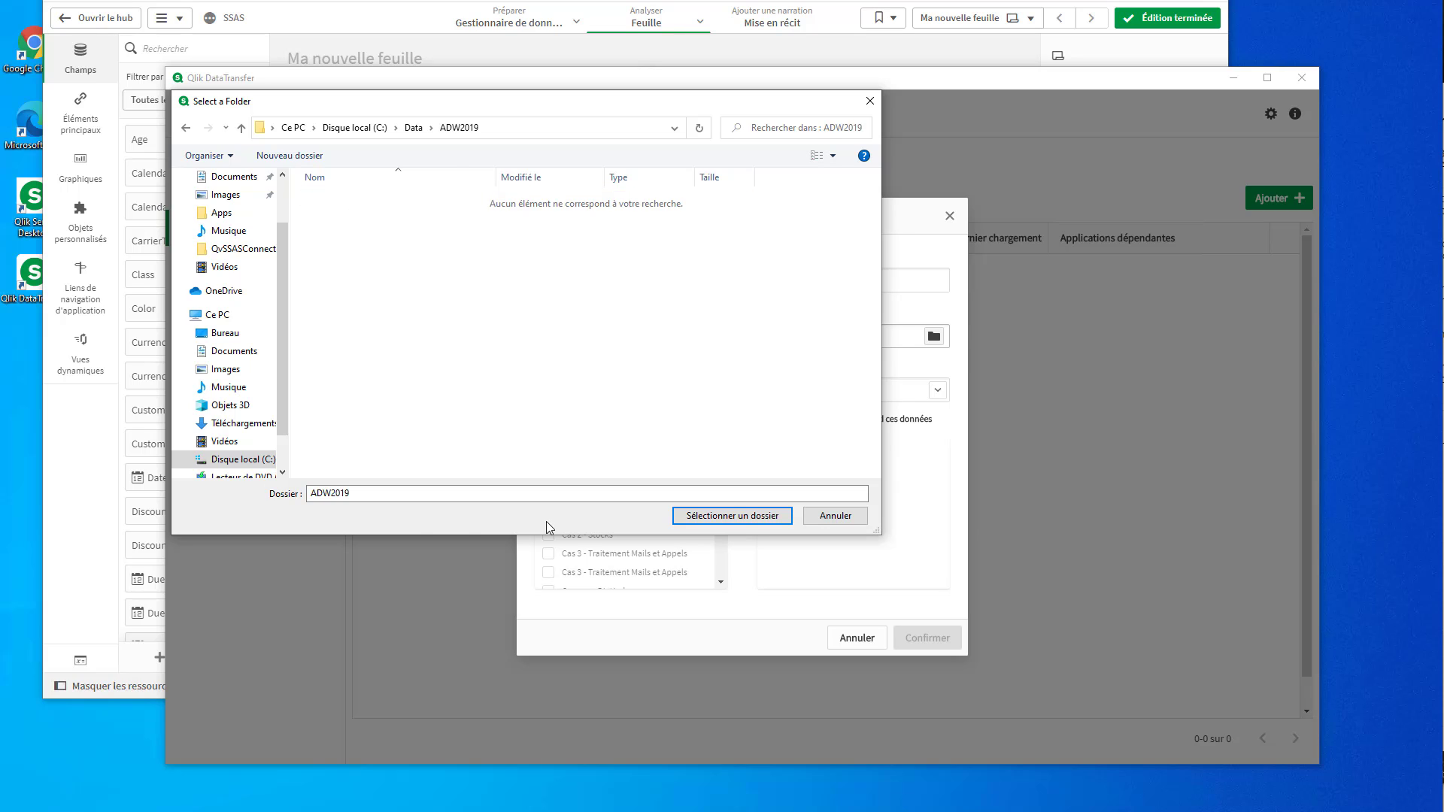
left_click(766, 516)
- Create the SSAS data folder with QDT as the destination space and load its files
left_click(620, 389)
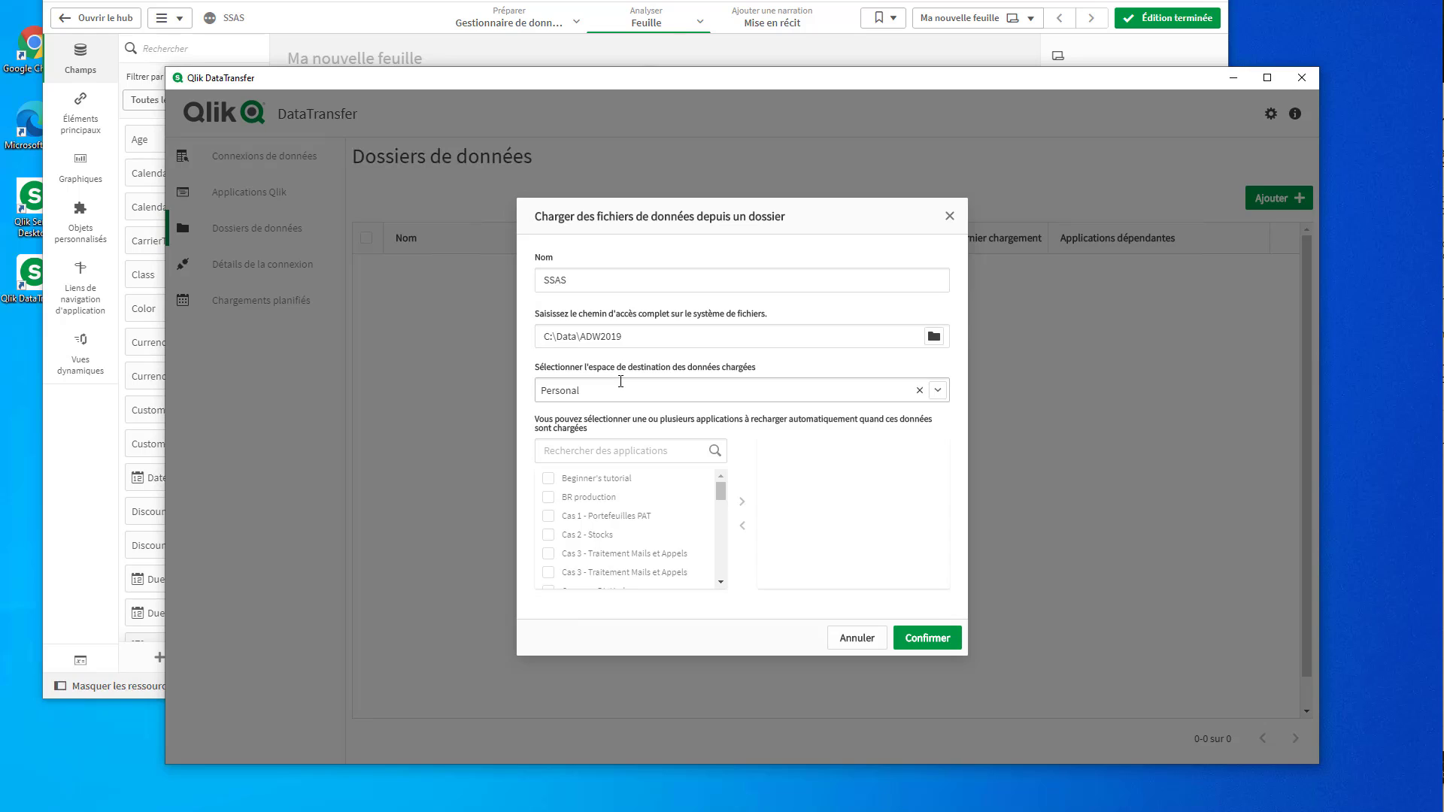
left_click(594, 606)
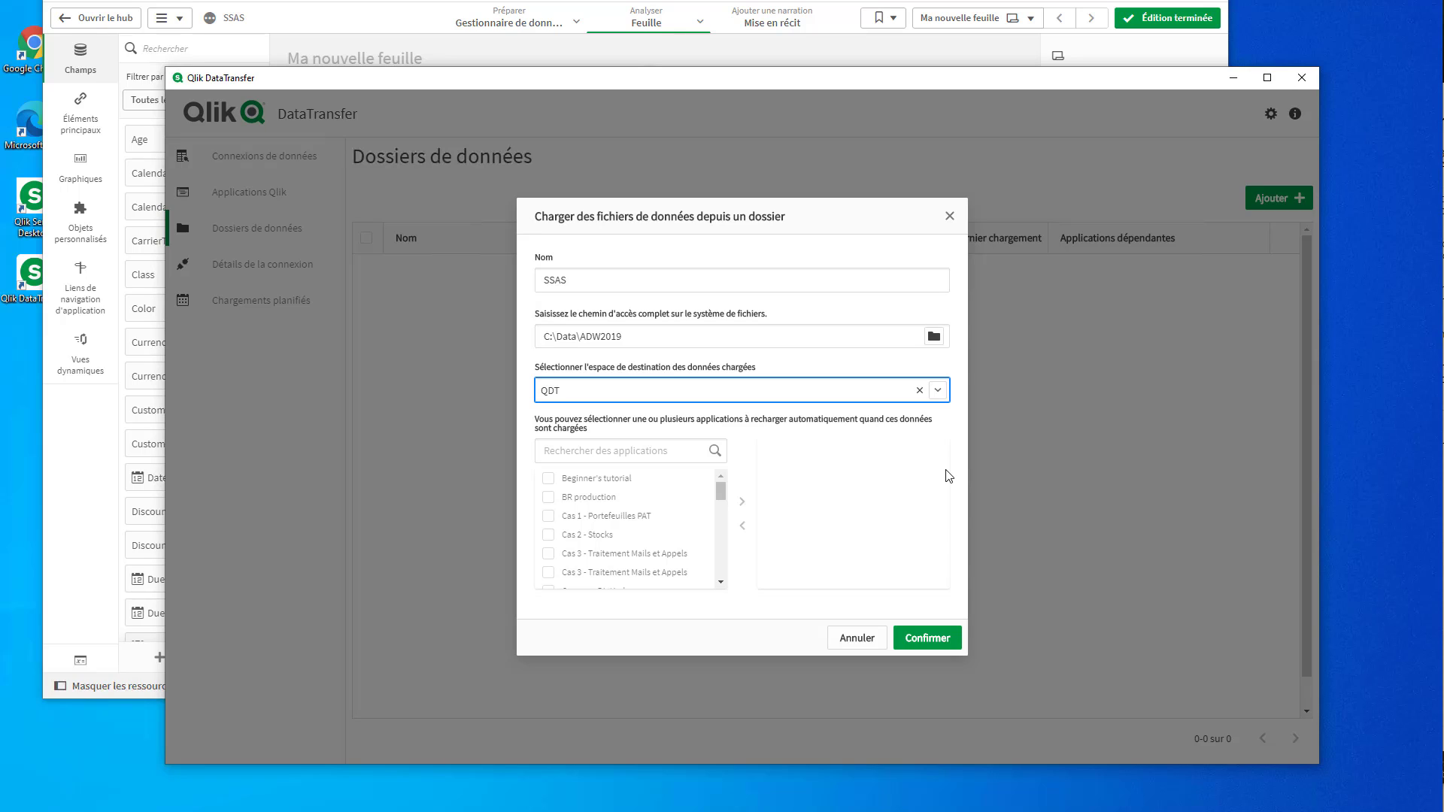
left_click(944, 645)
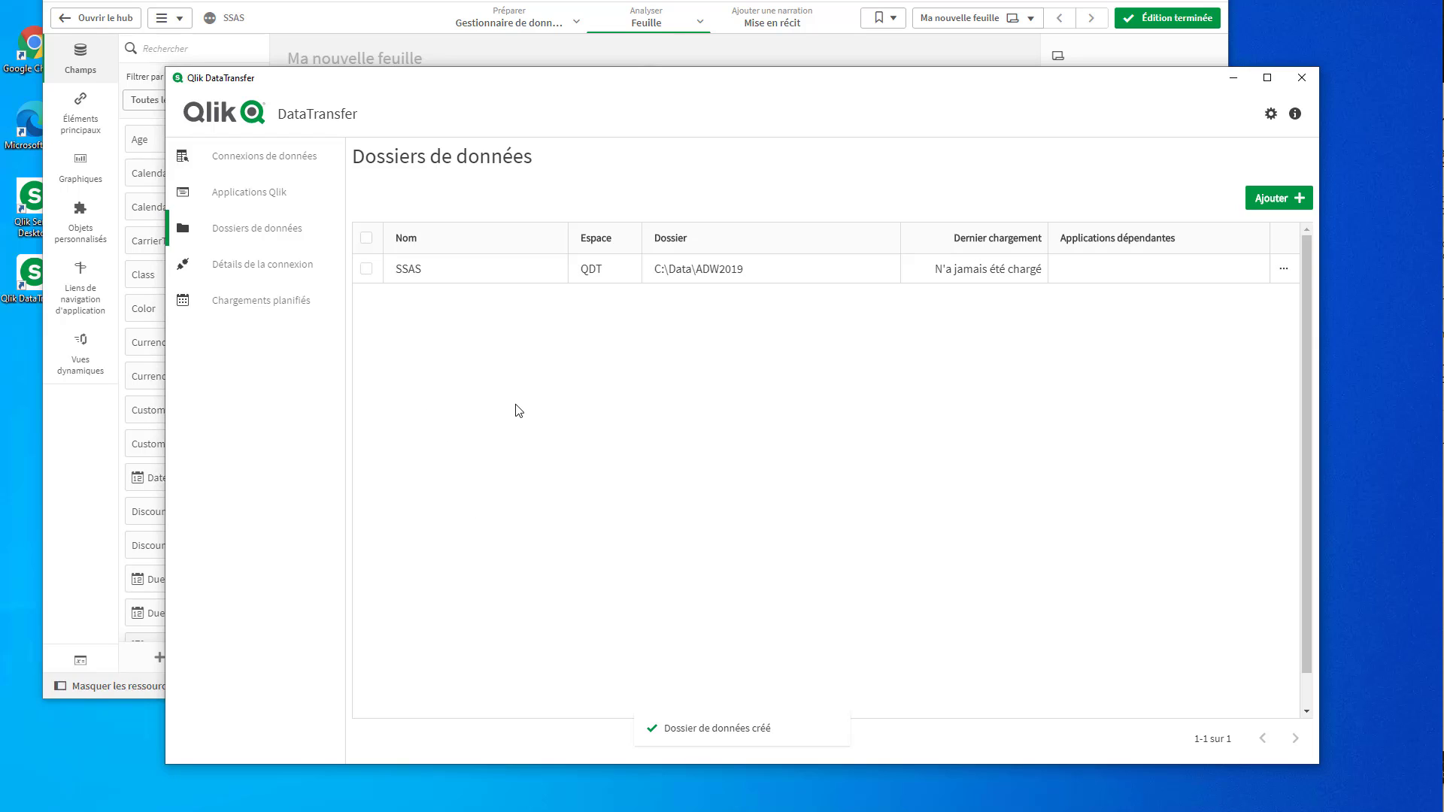
left_click(1283, 269)
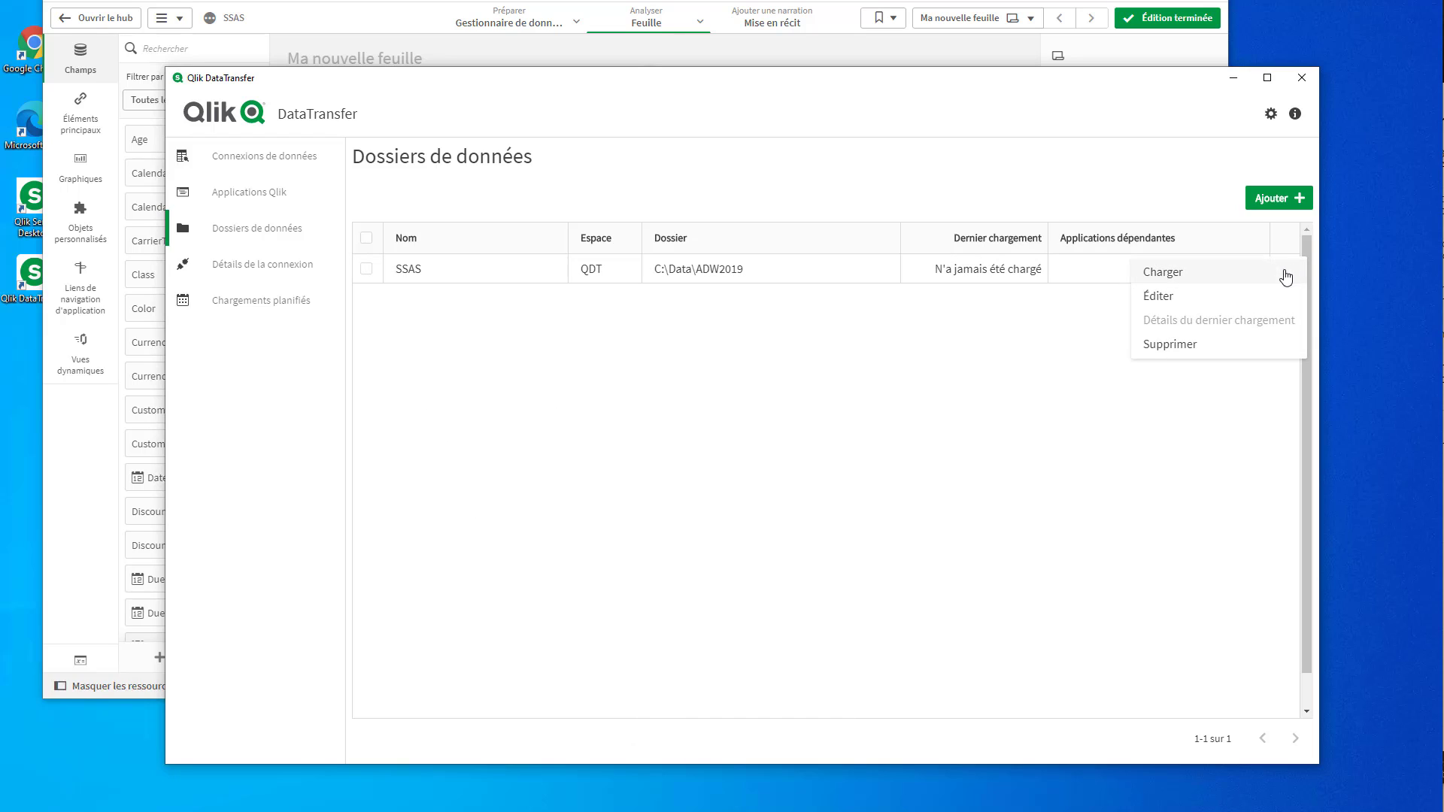
left_click(1164, 274)
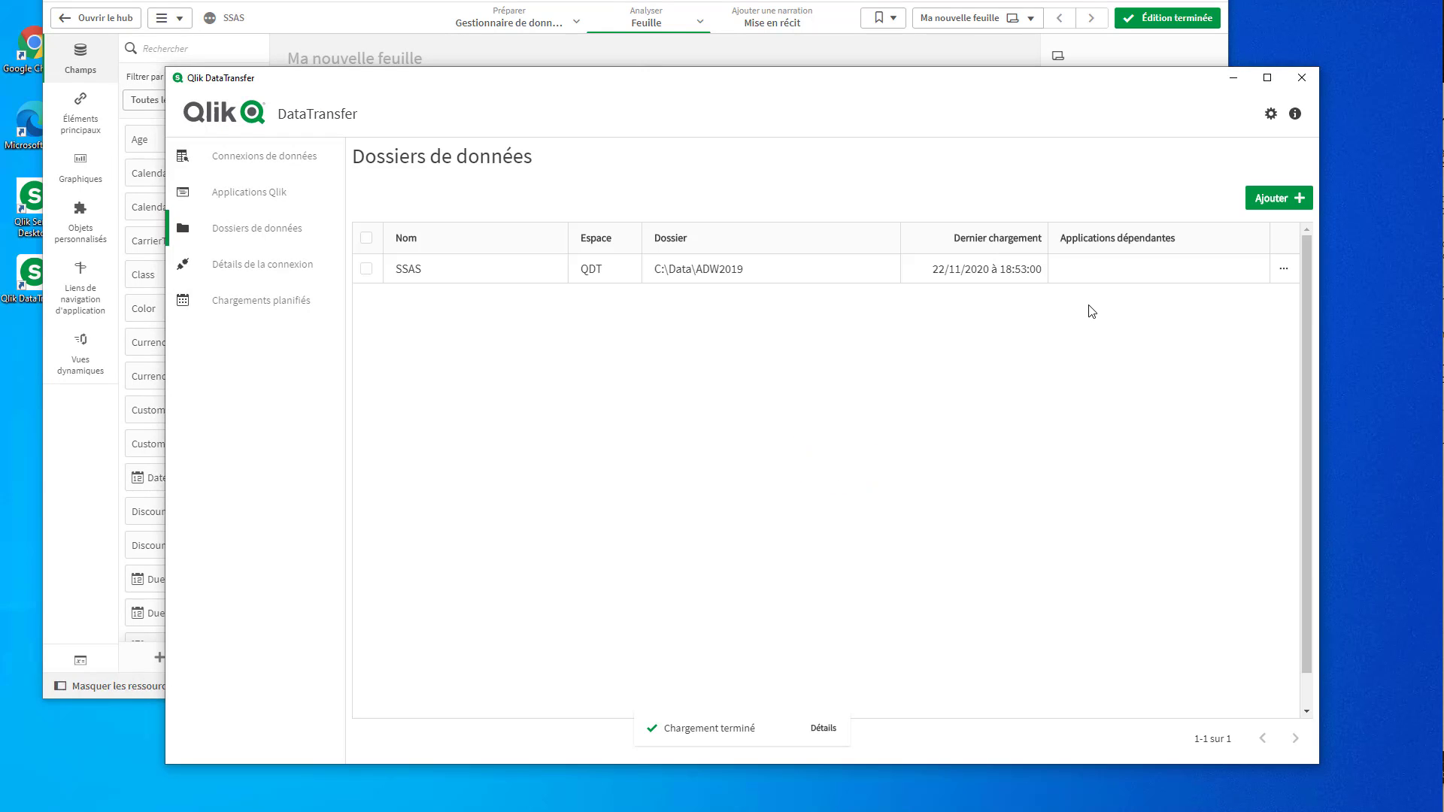
- Switch back to Qlik Cloud and check the data sources of the QDT space for the uploaded files
key("alt+Tab")
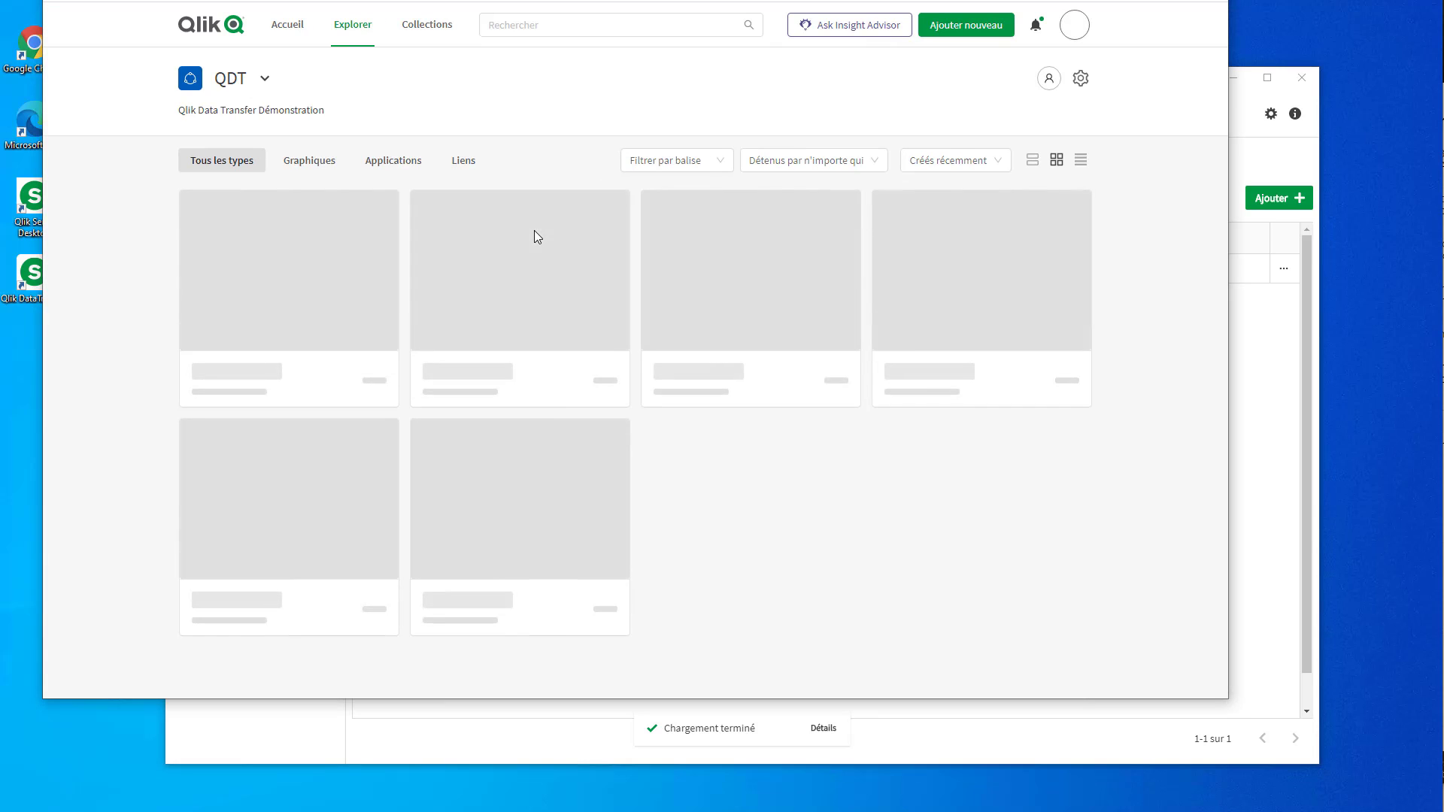
left_click(1081, 78)
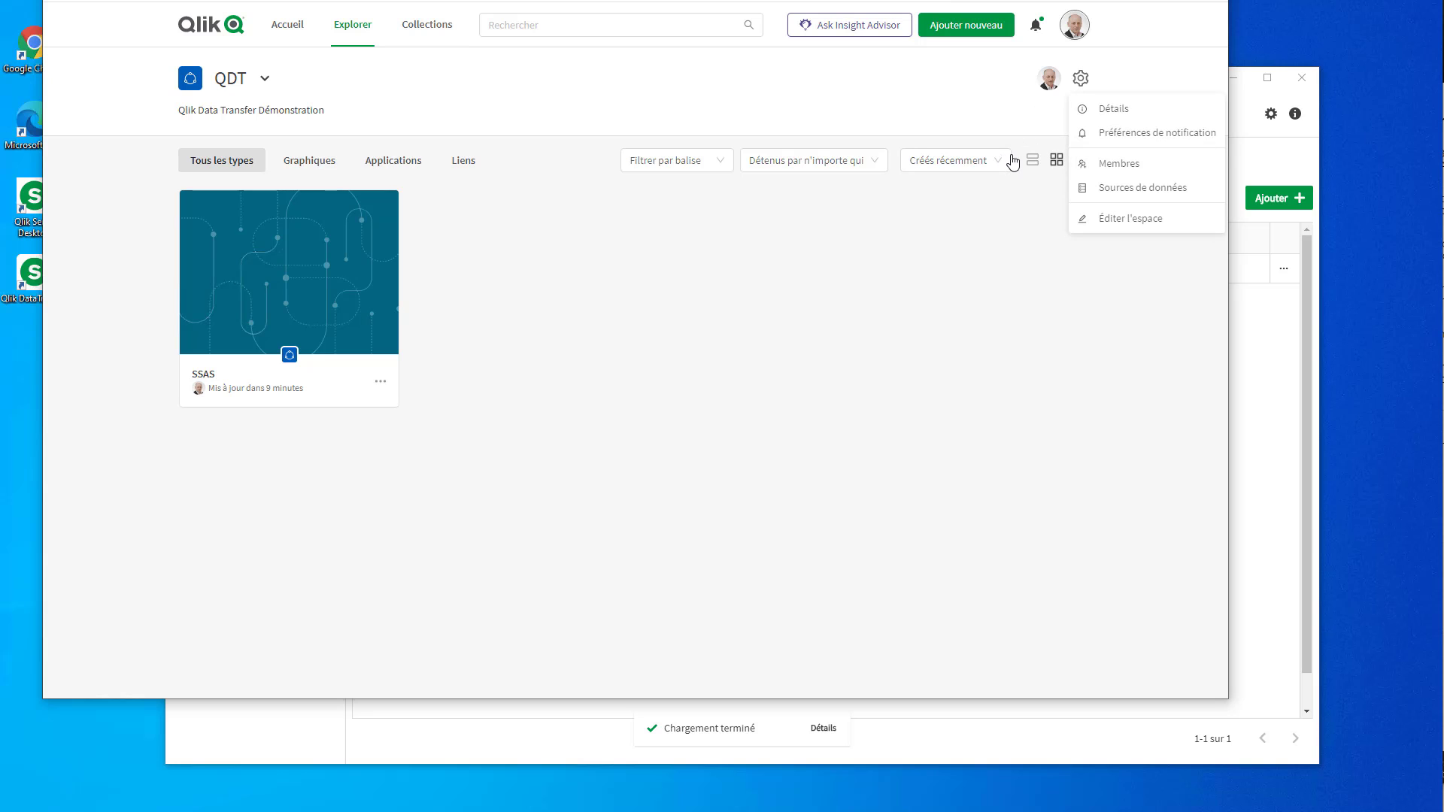
left_click(1130, 189)
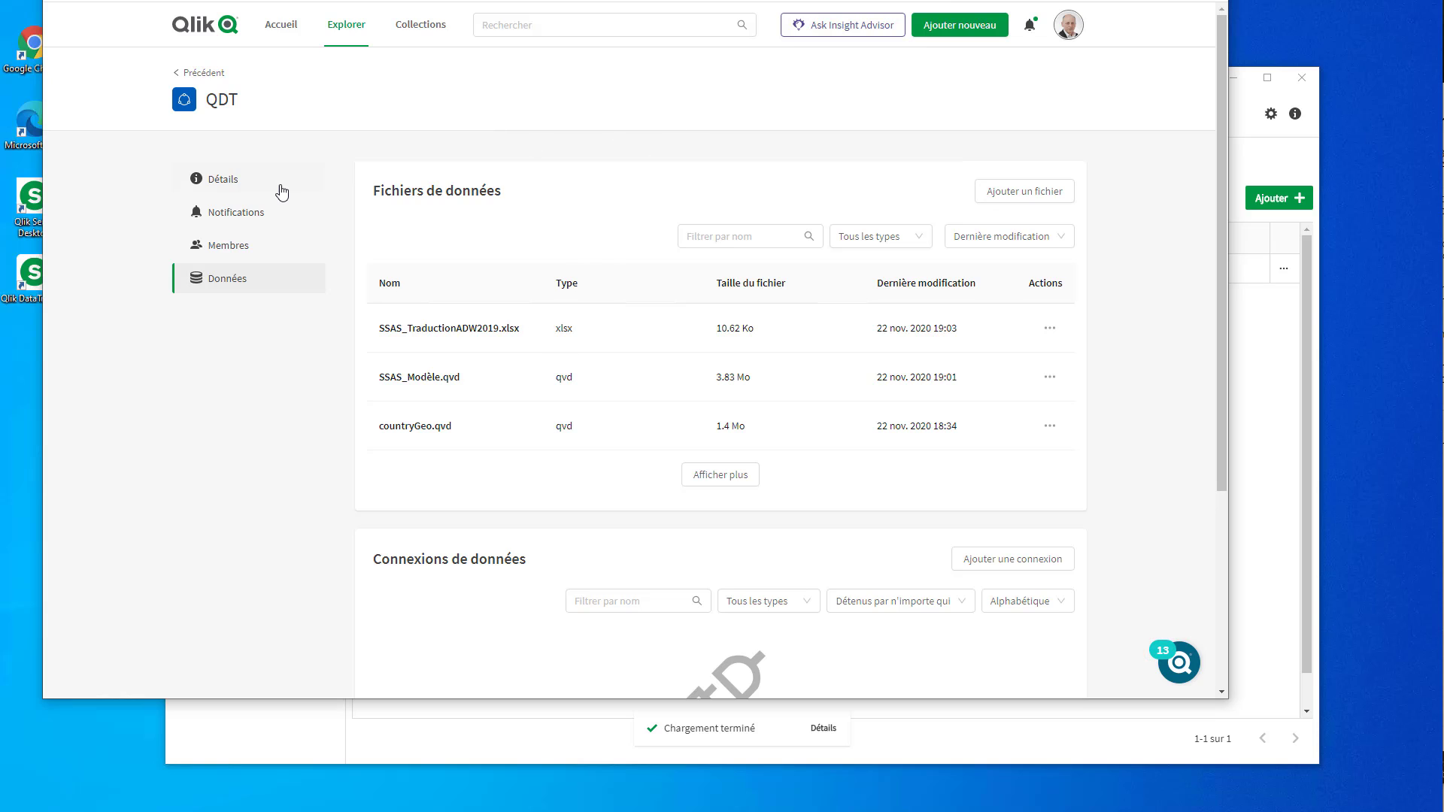
- Return to the QDT space, open the SSAS application and display its data load script
left_click(204, 75)
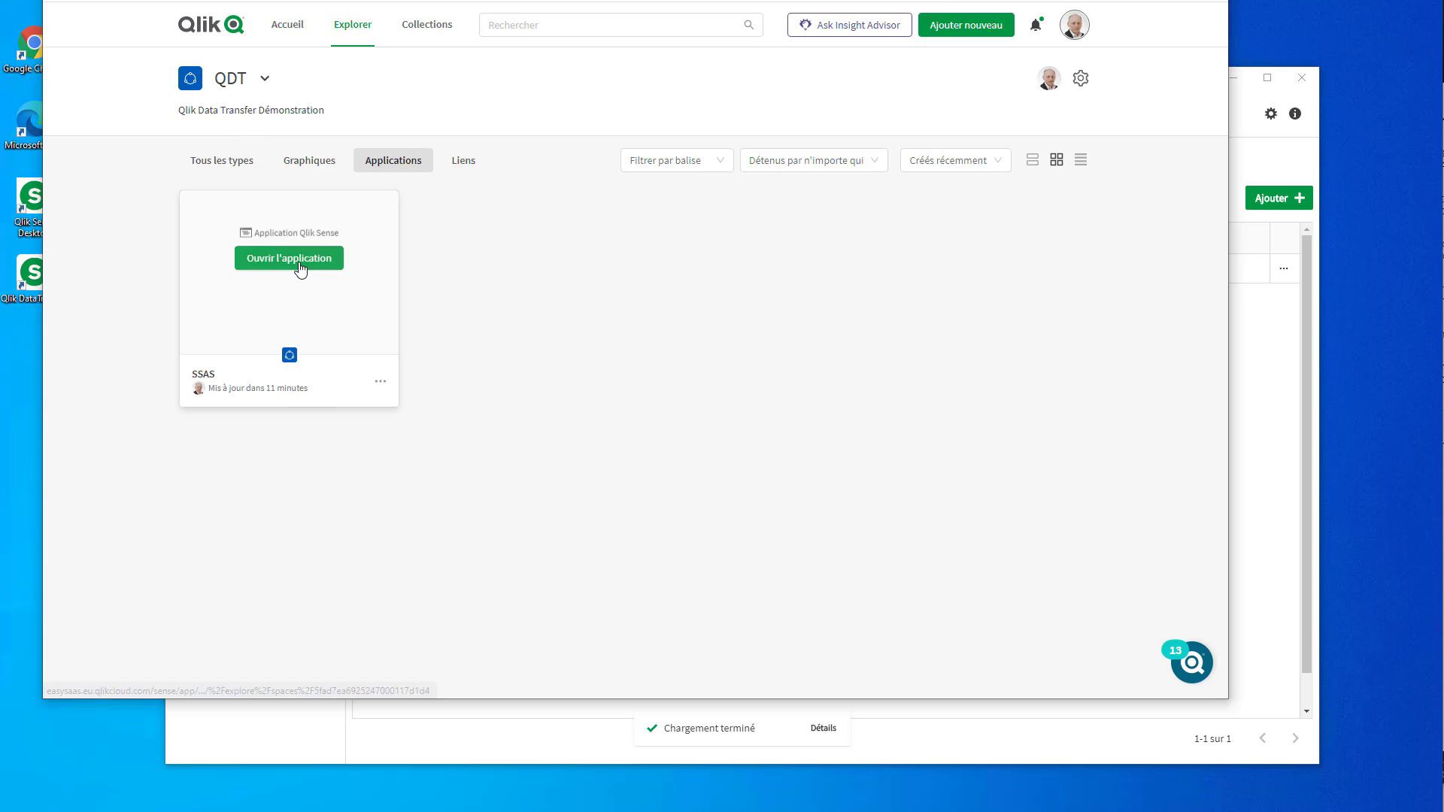
left_click(300, 267)
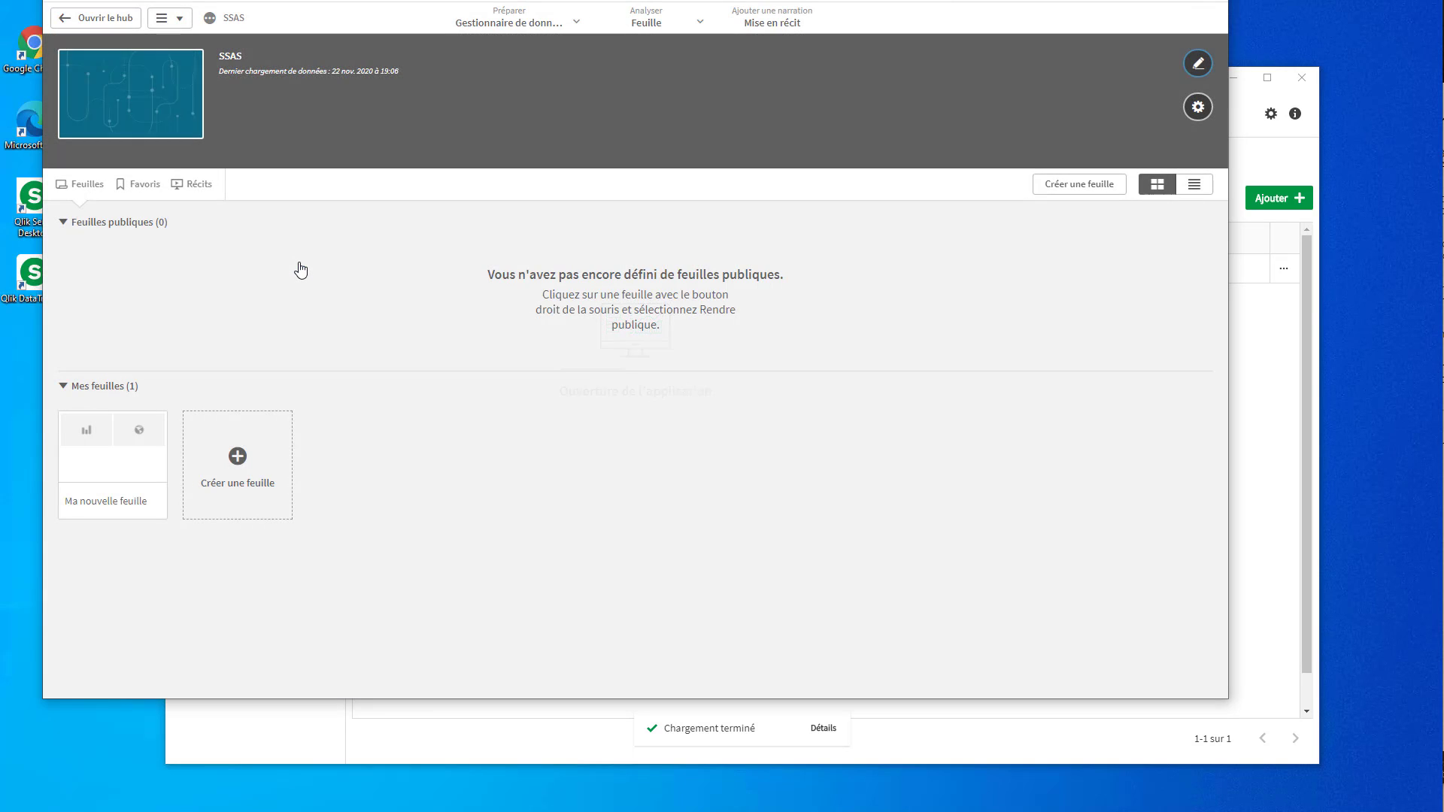
left_click(576, 22)
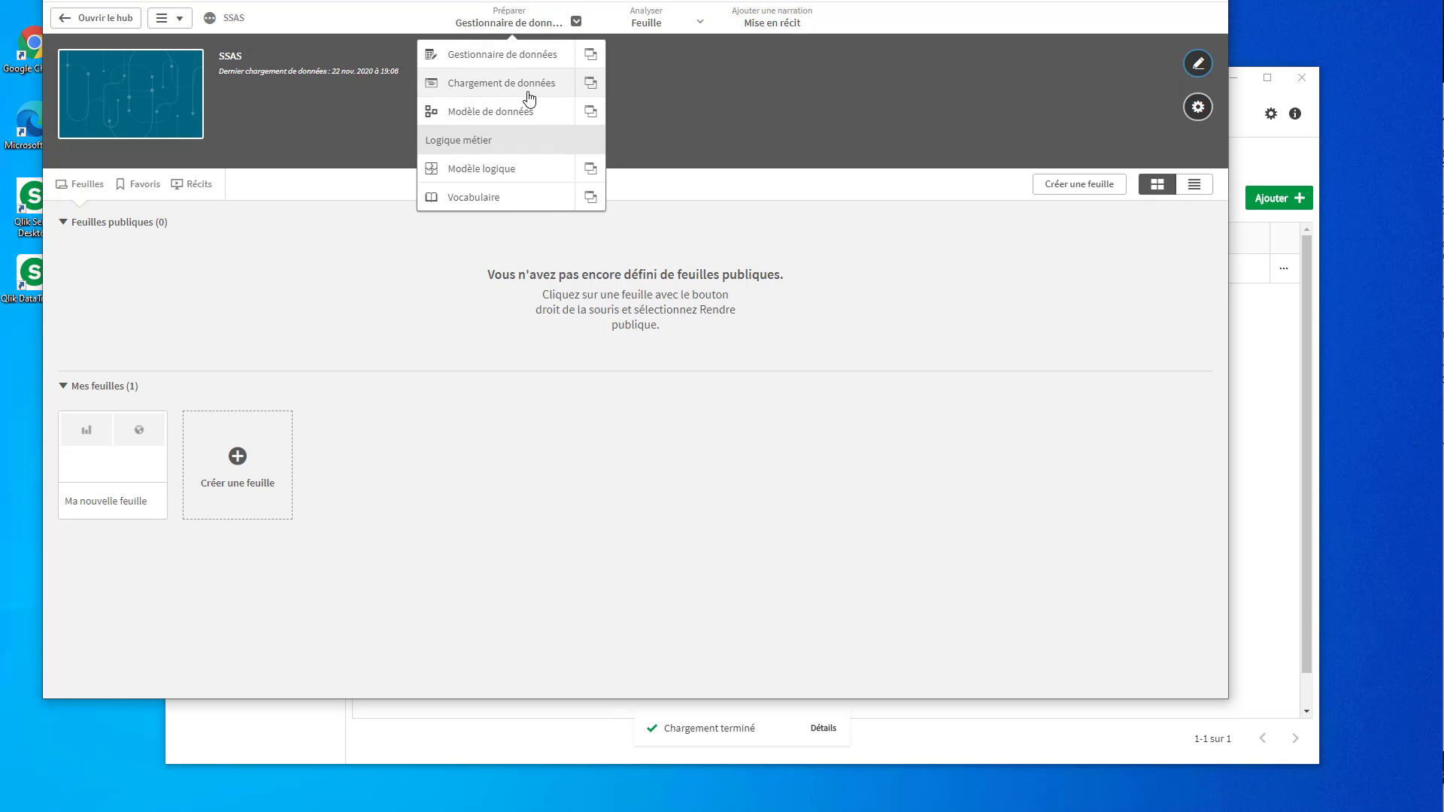
left_click(529, 84)
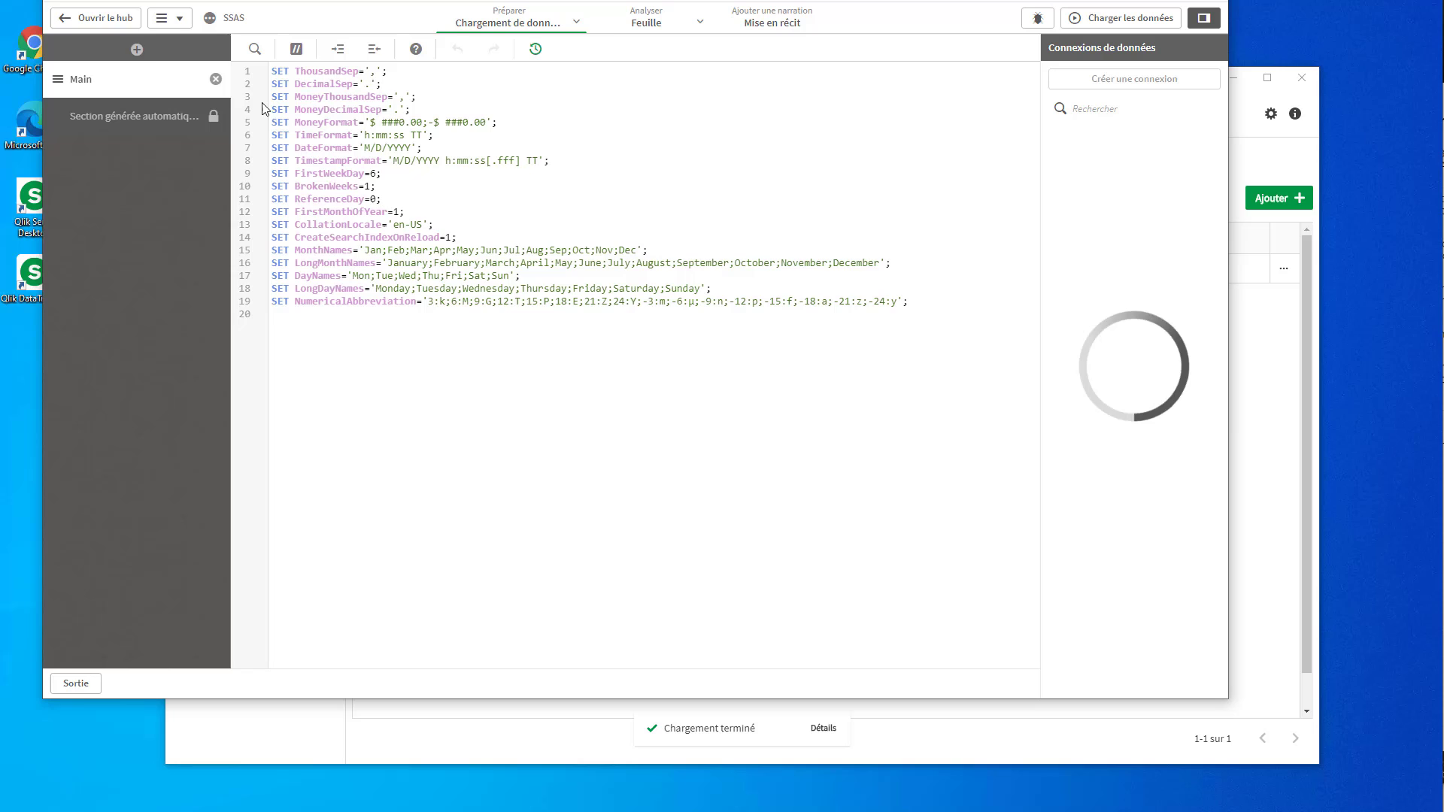
- Add a script section named rename and place it after the automatically generated section
left_click(136, 49)
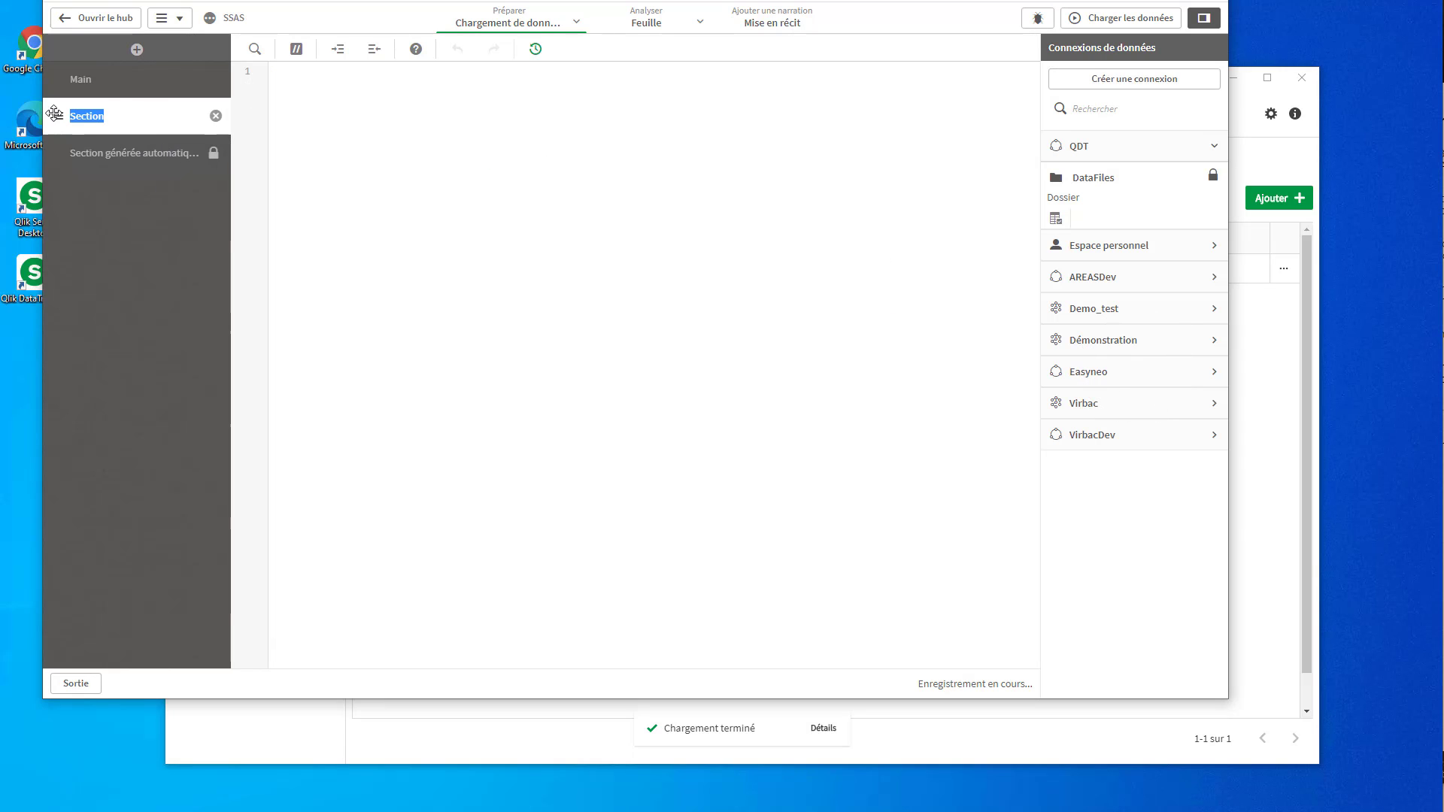
left_click_drag(58, 116, 58, 156)
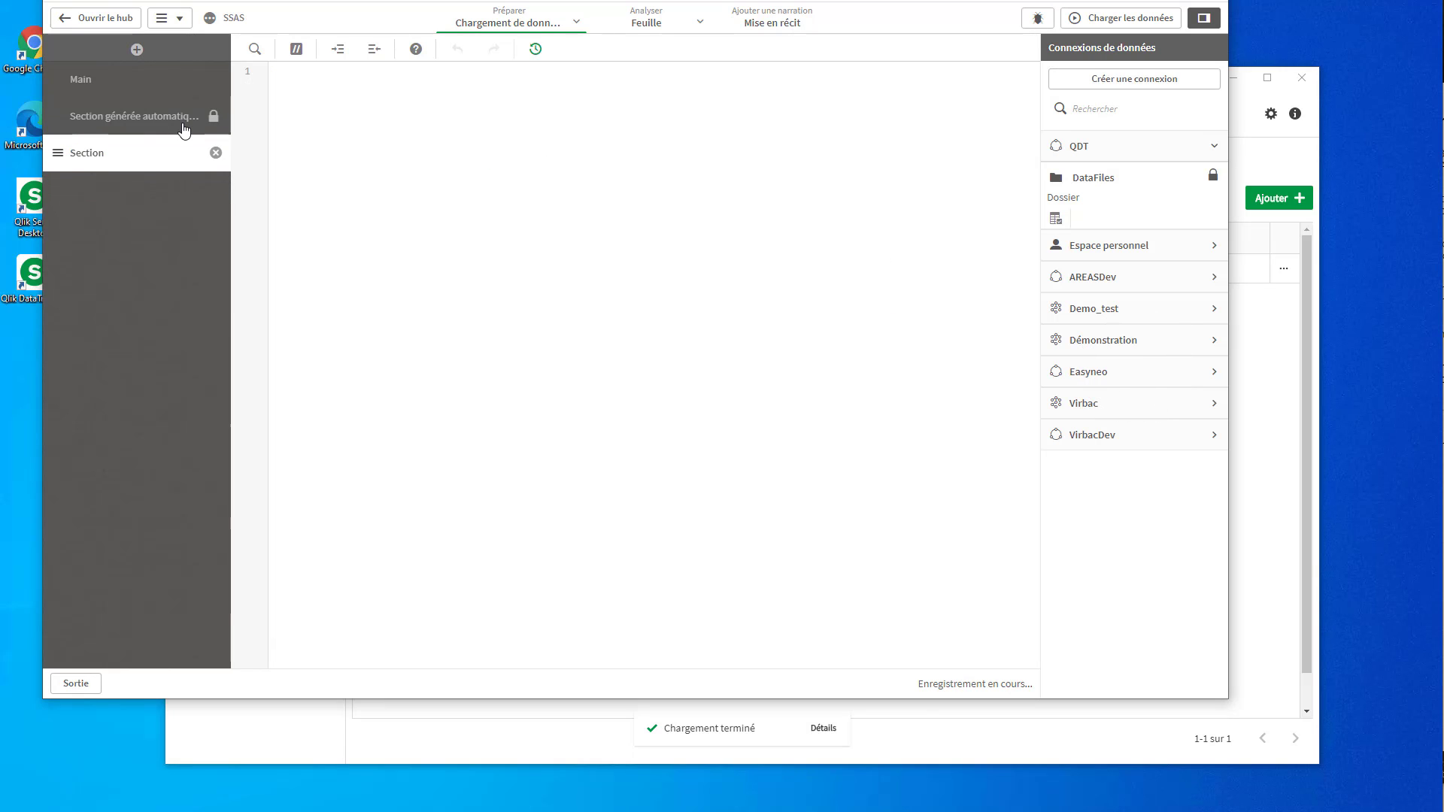
double_click(106, 153)
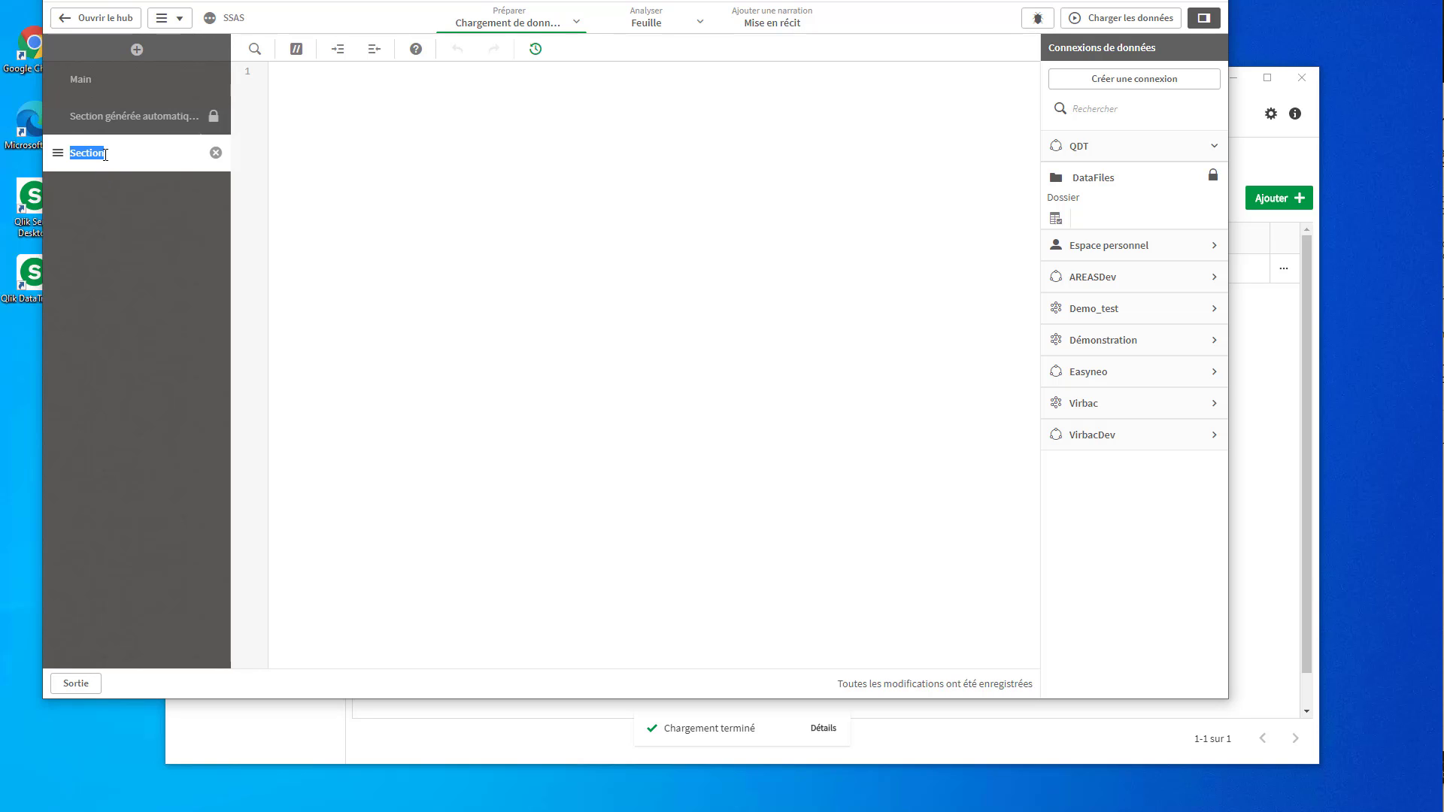
type("rename")
key("Return")
- Insert the load script for the English and French fields of SSAS_TraductionADW2019.xlsx from the QDT data files into the rename section
left_click(1056, 218)
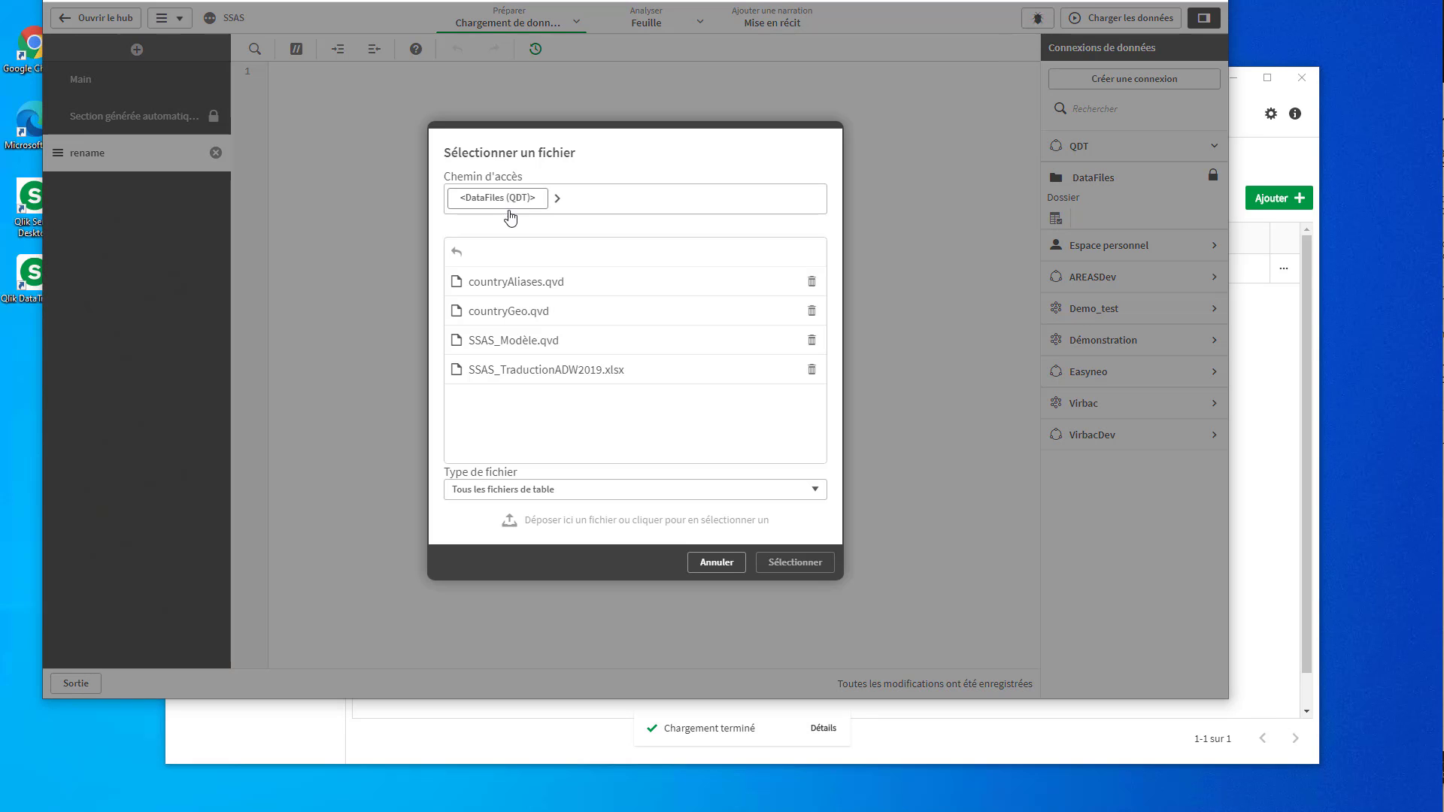
left_click(547, 374)
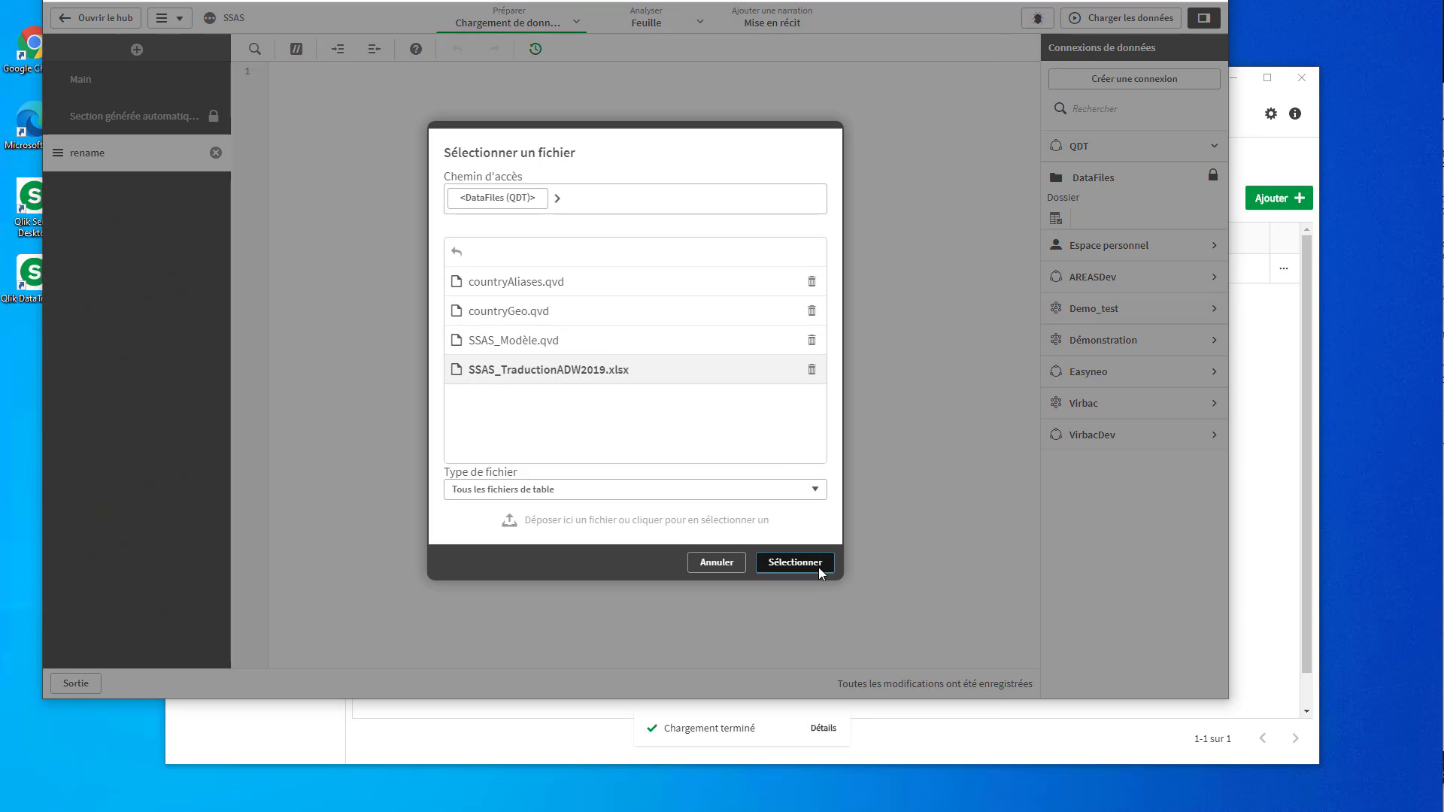
left_click(818, 567)
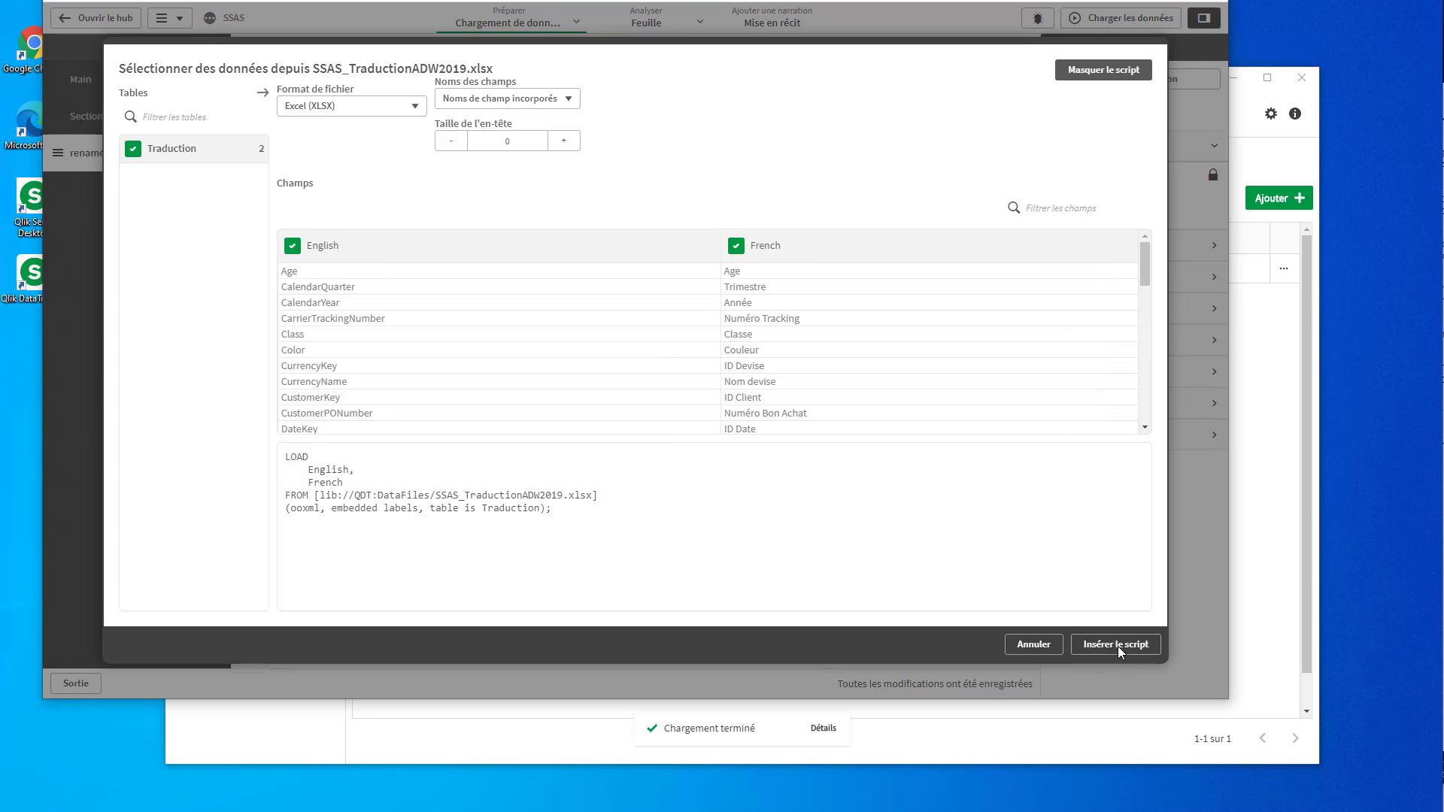
left_click(1119, 645)
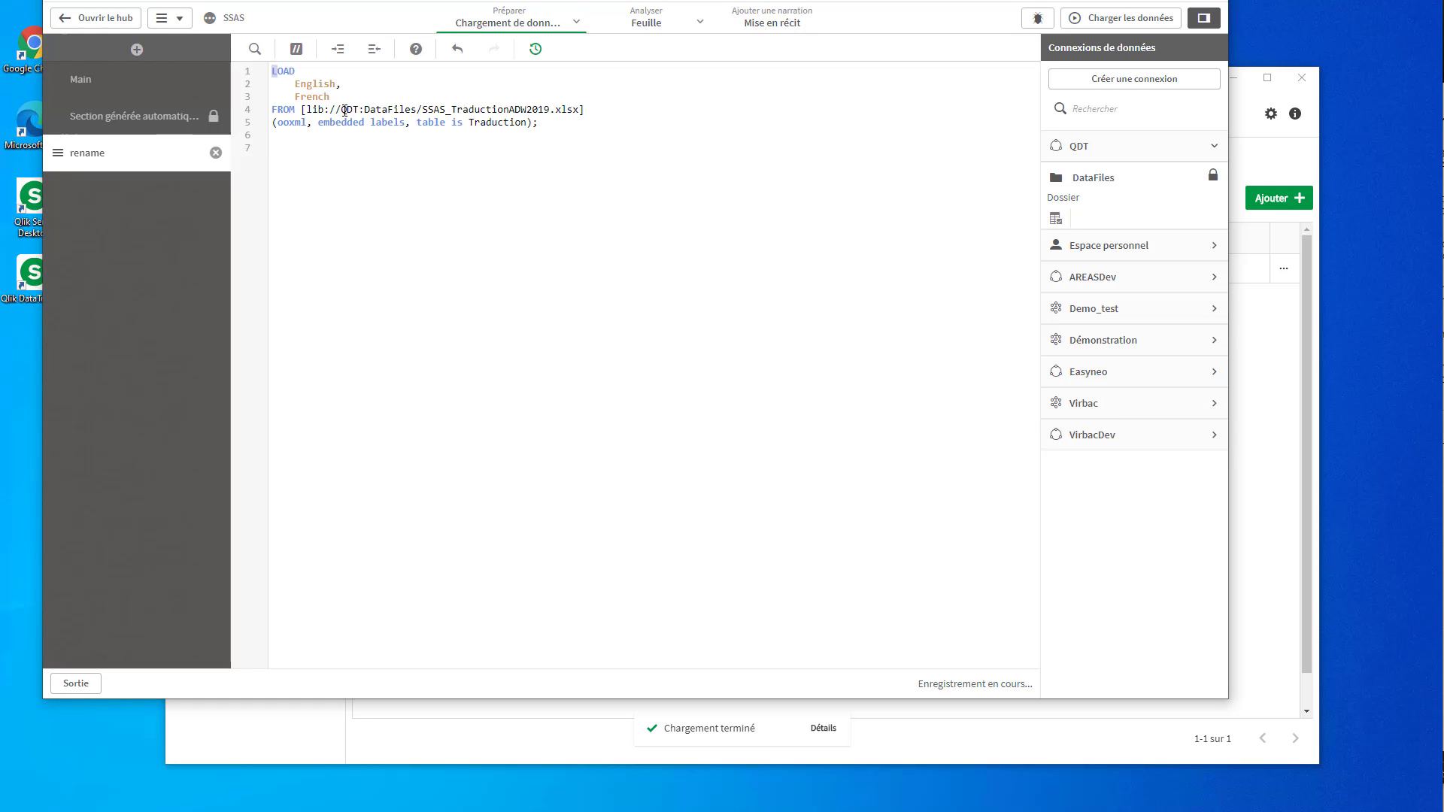
- Label the inserted translation load maptrans: and turn it into a mapping LOAD
key("Return")
key("Up")
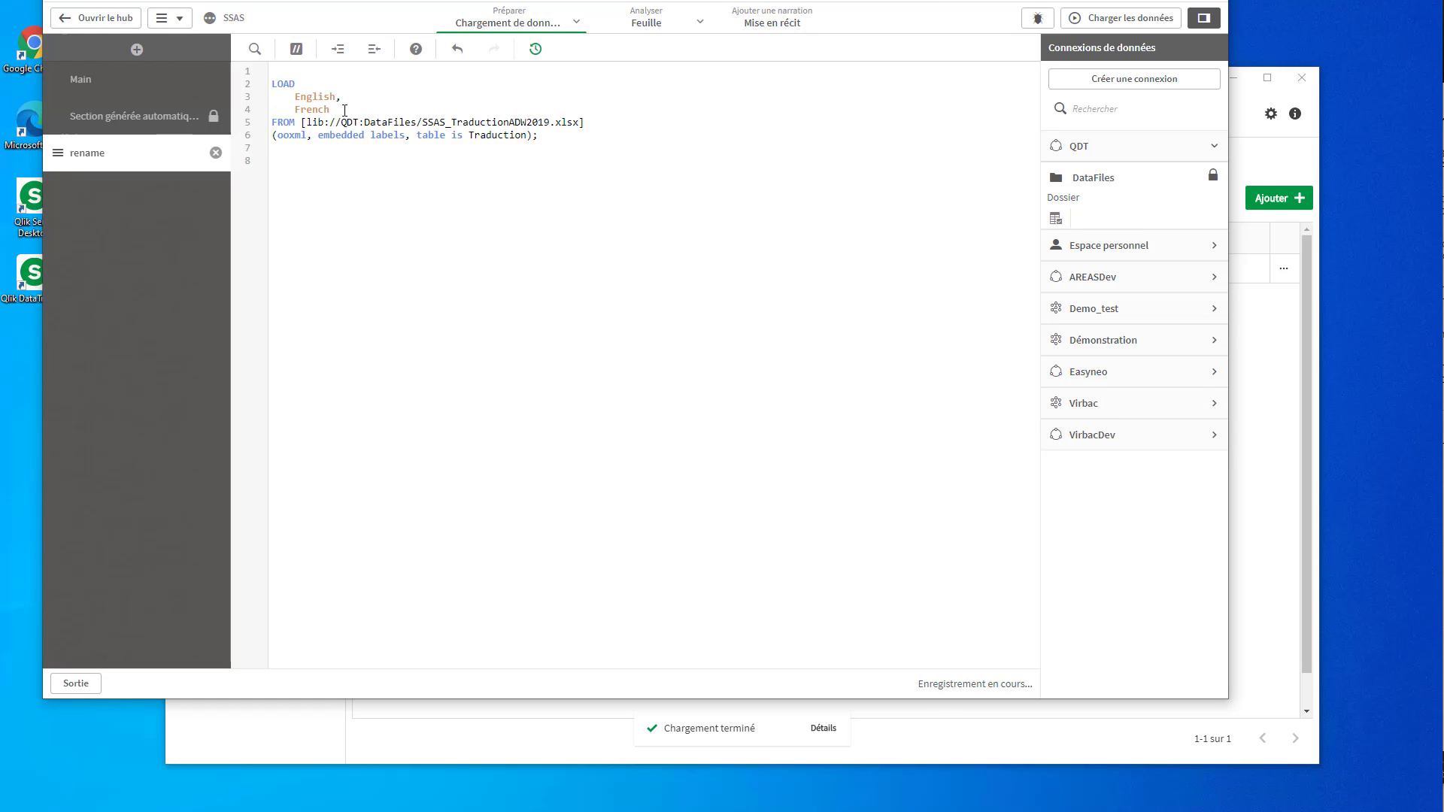
type("maptran")
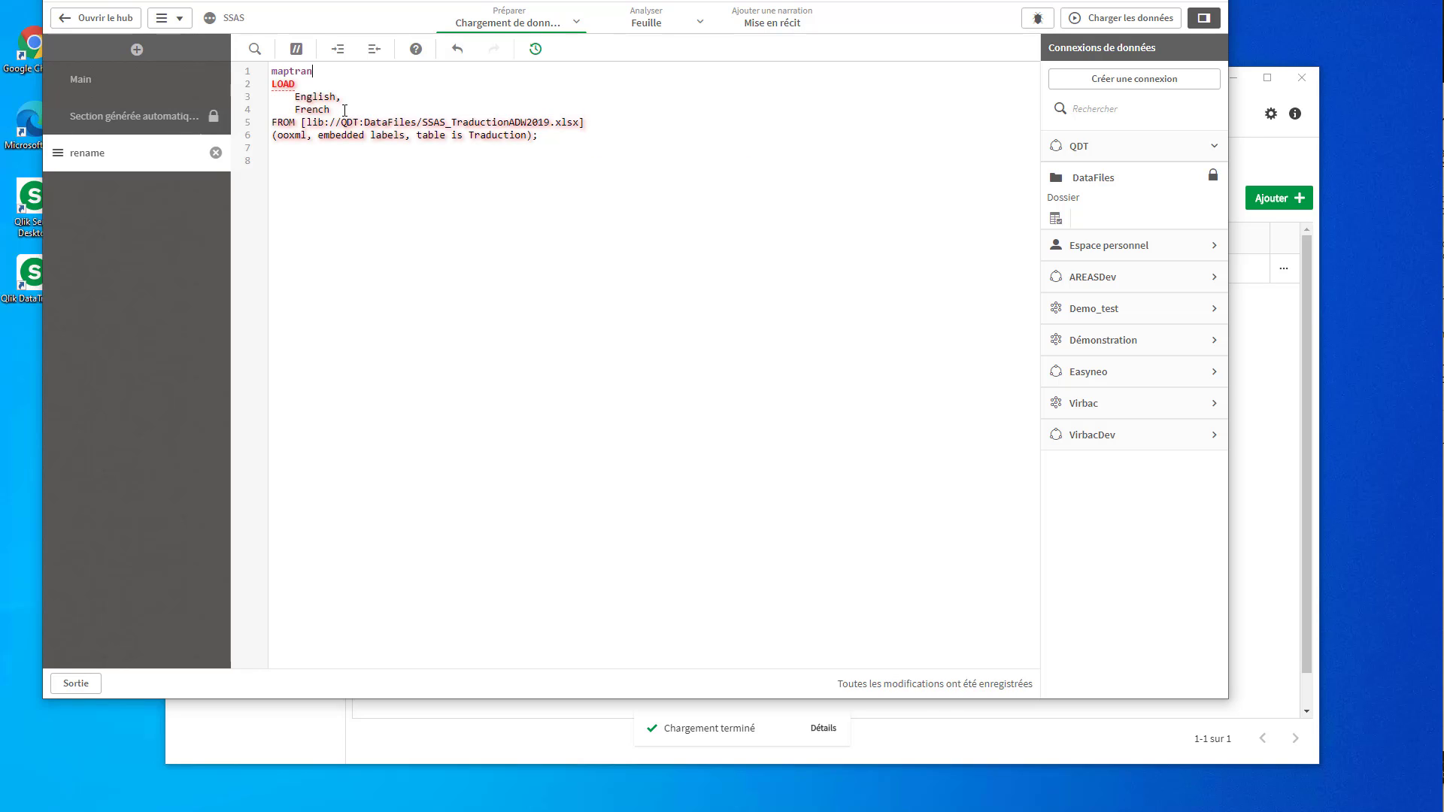
type("s:")
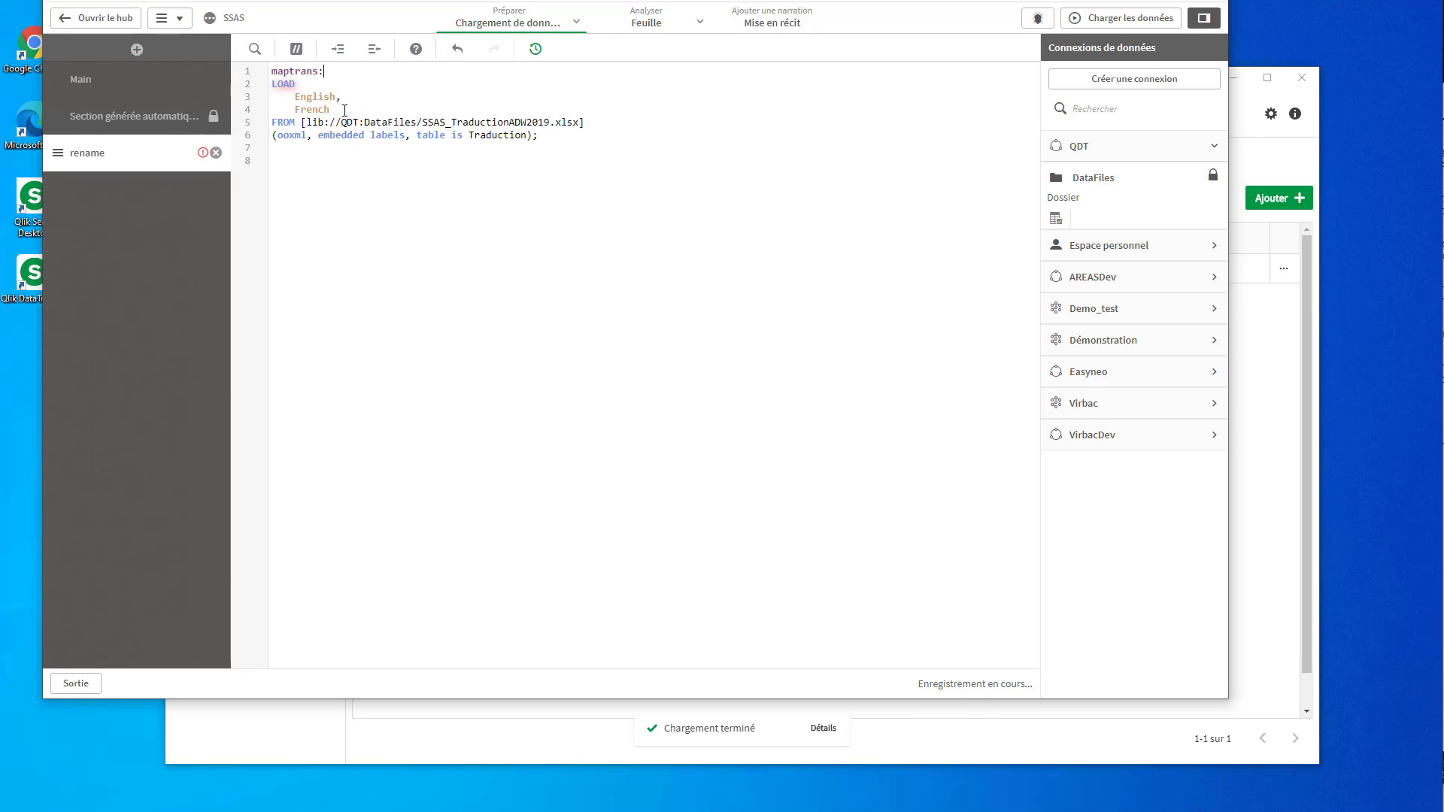
type("mapping ")
- Add the statement "Rename Fields using maptrans;" below the mapping load and load the application's data
type("re")
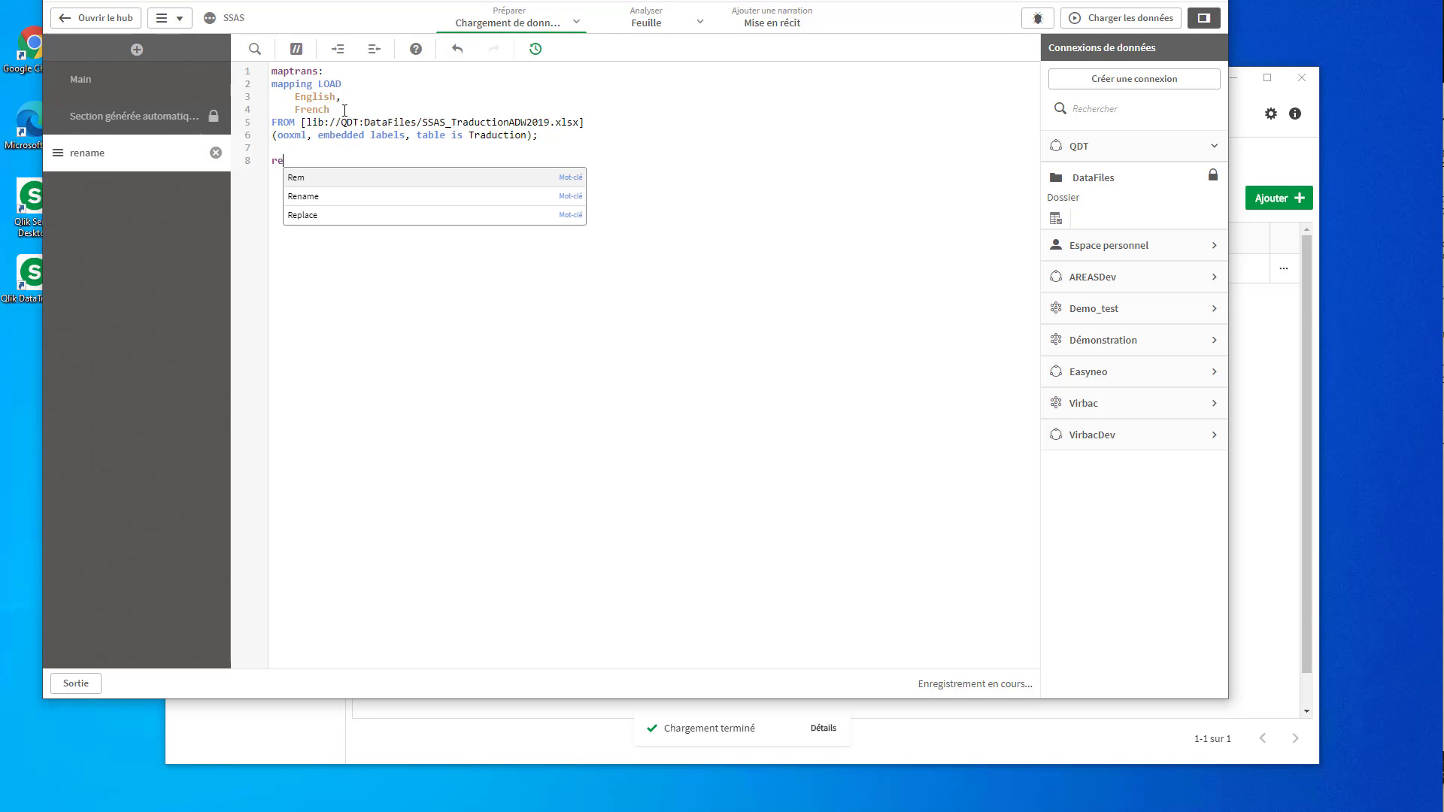
type("m")
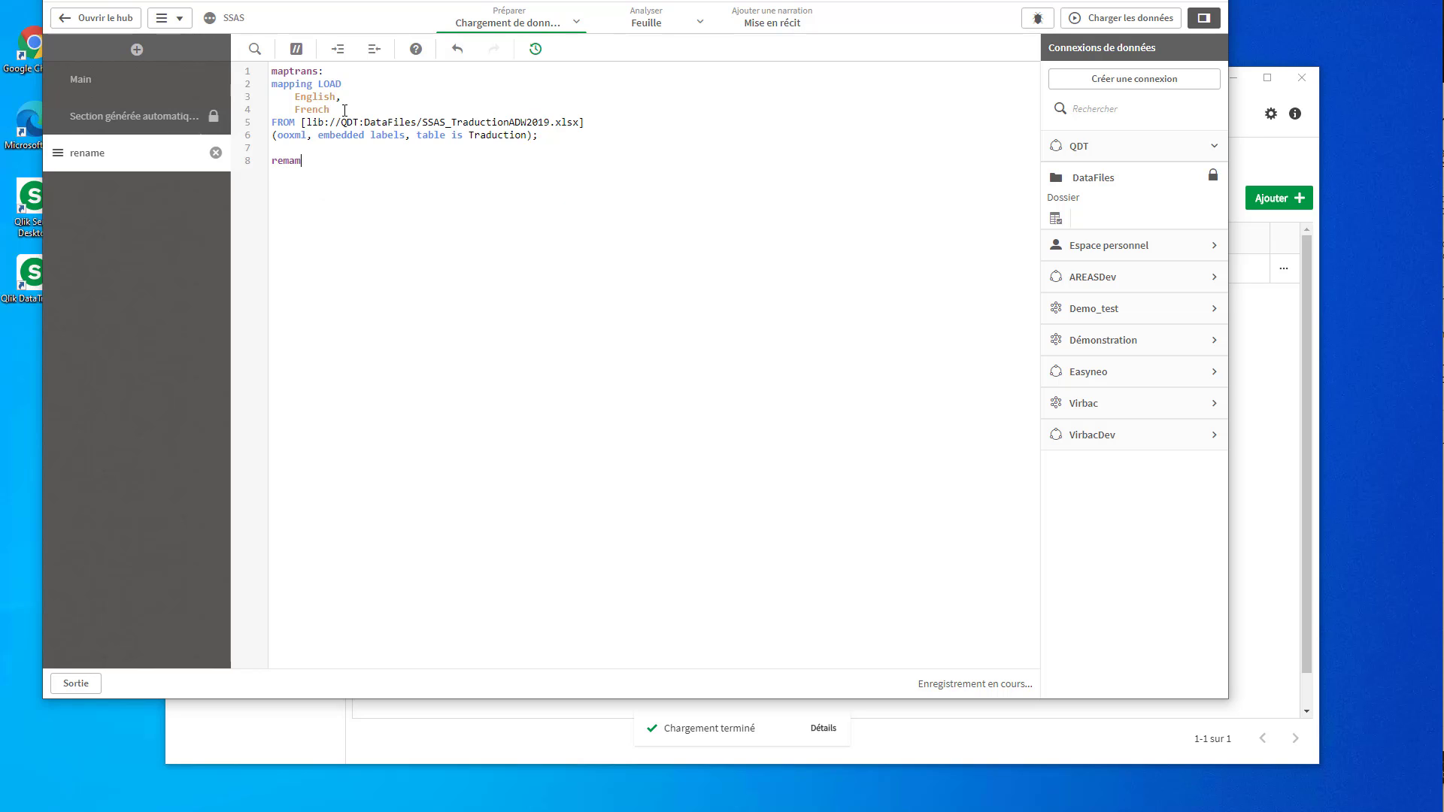
type("en")
key("Return")
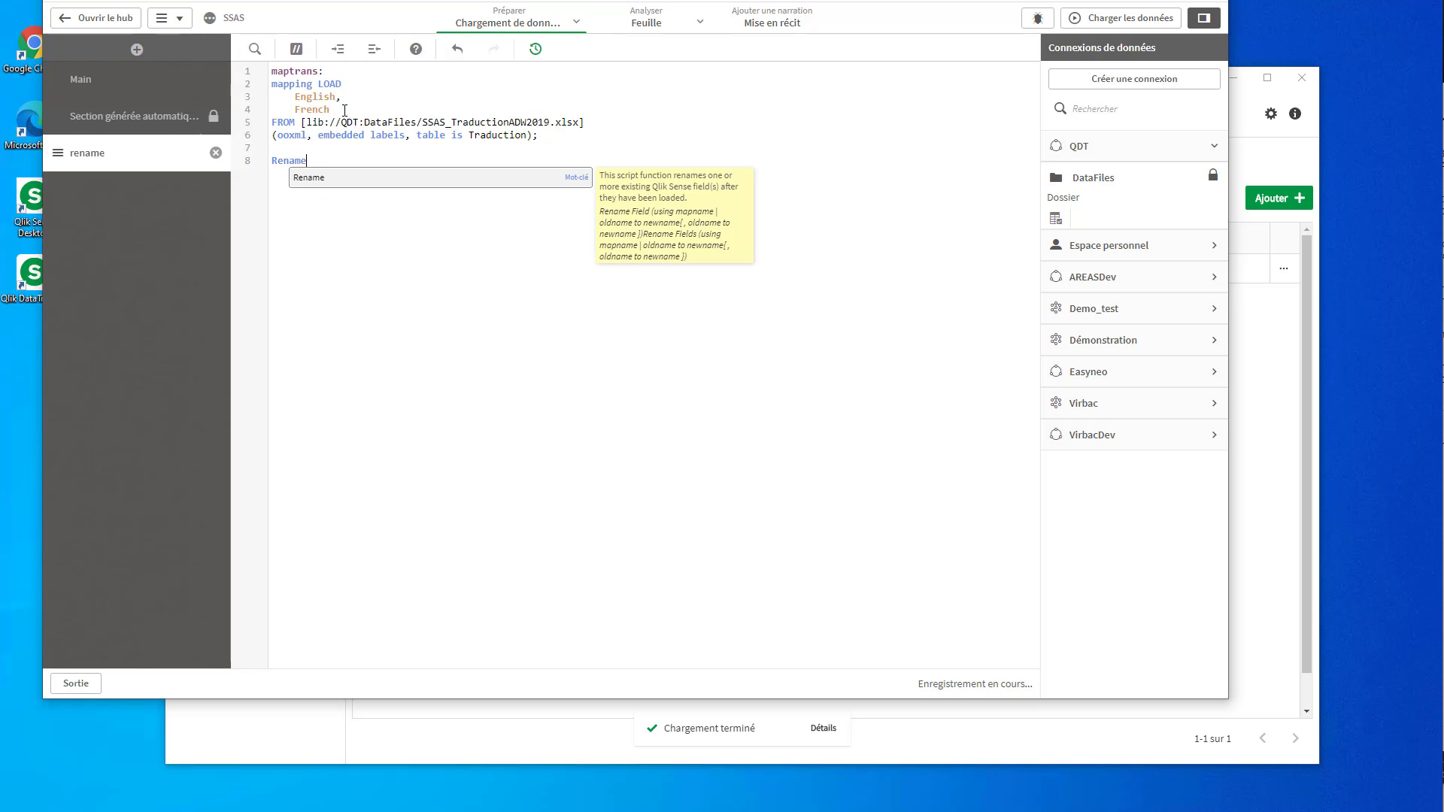
type("fie")
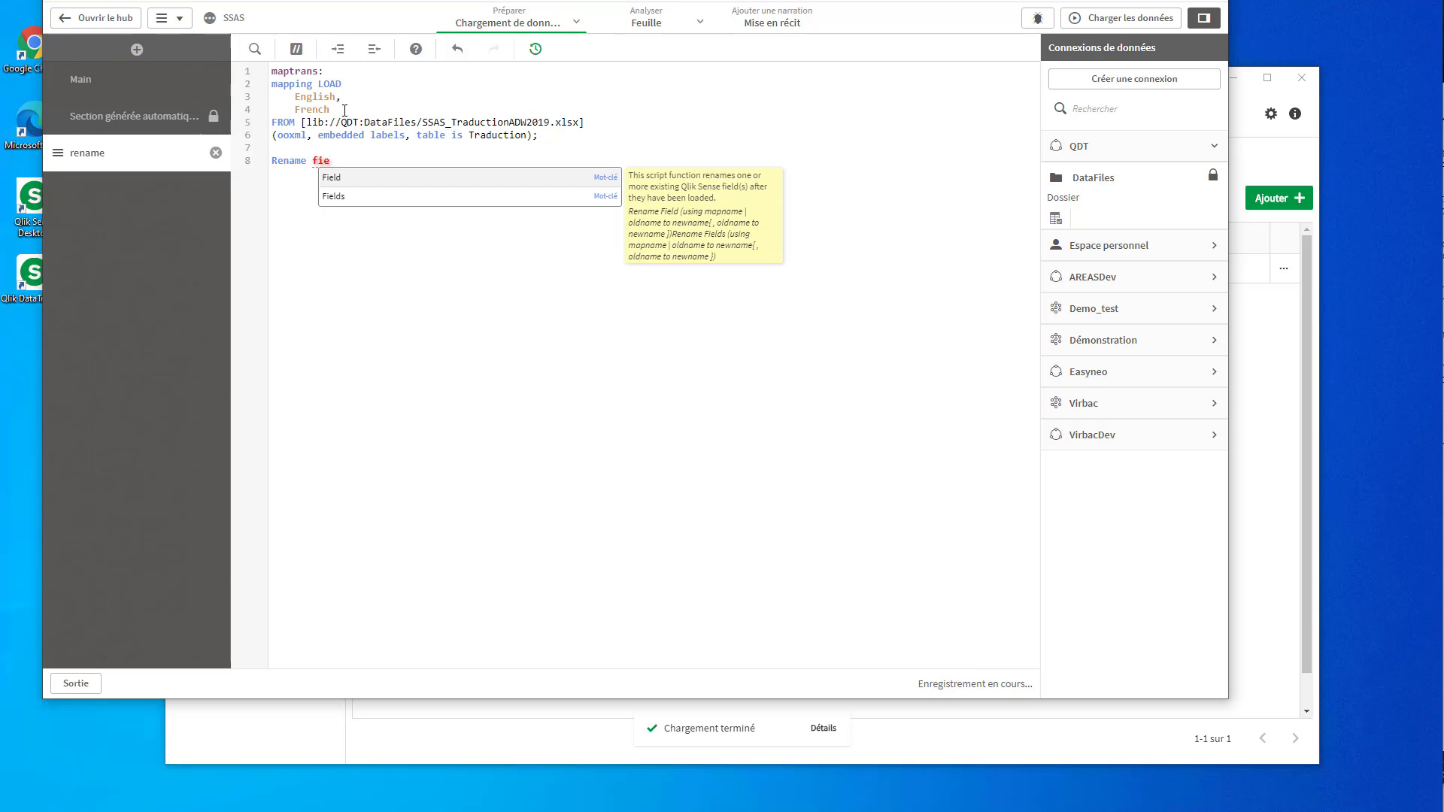
key("Down")
key("Return")
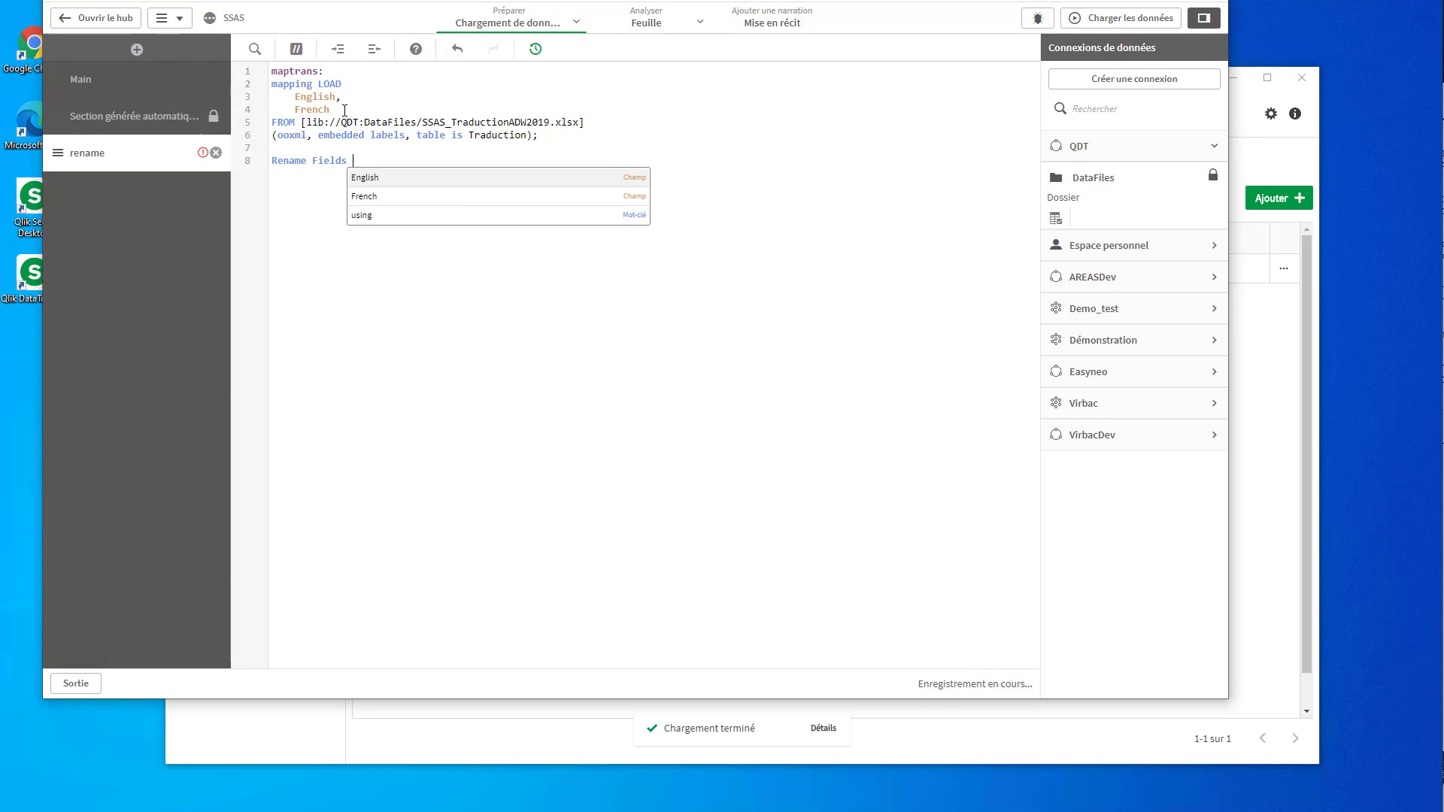
type("using m")
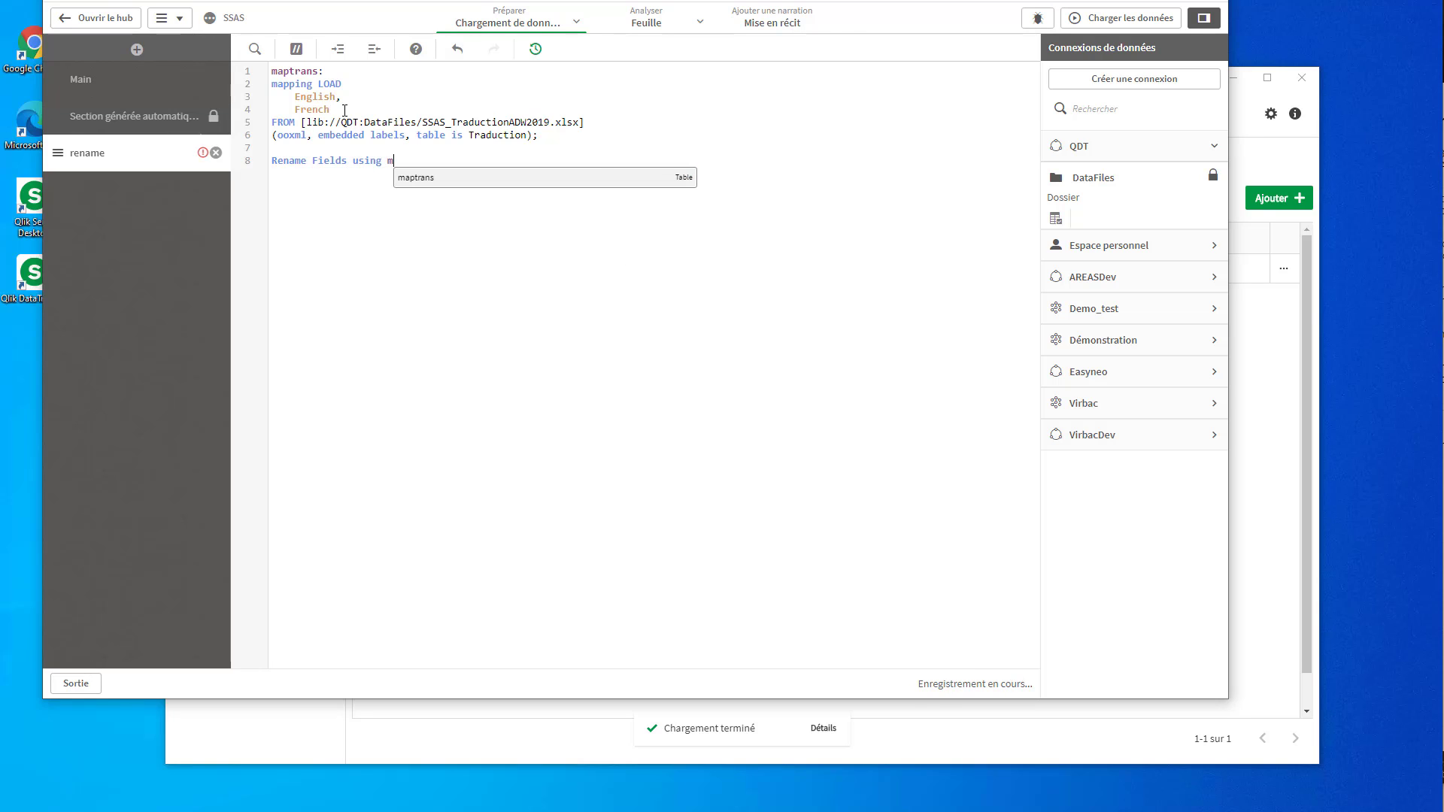
key("Return")
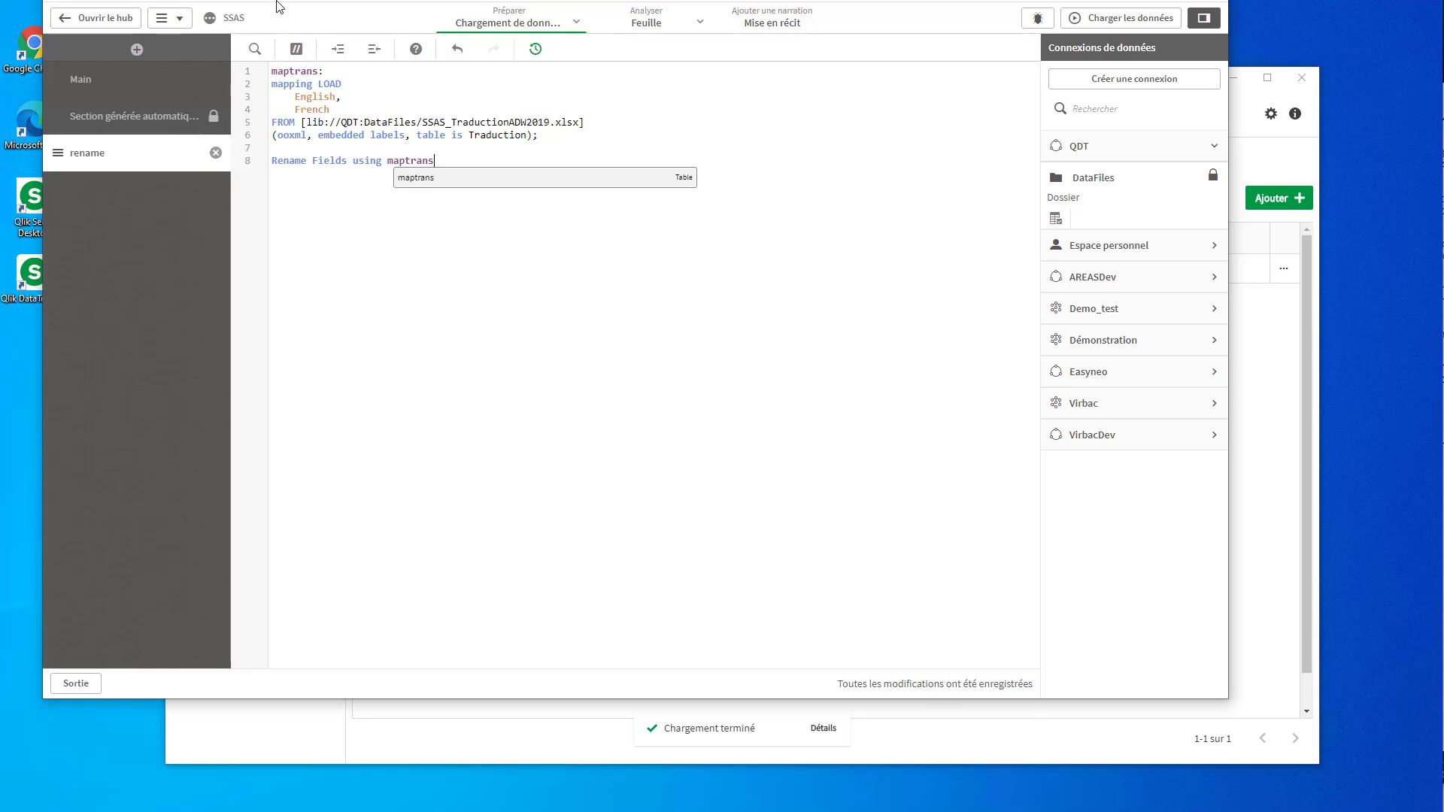
type(";")
key("BackSpace")
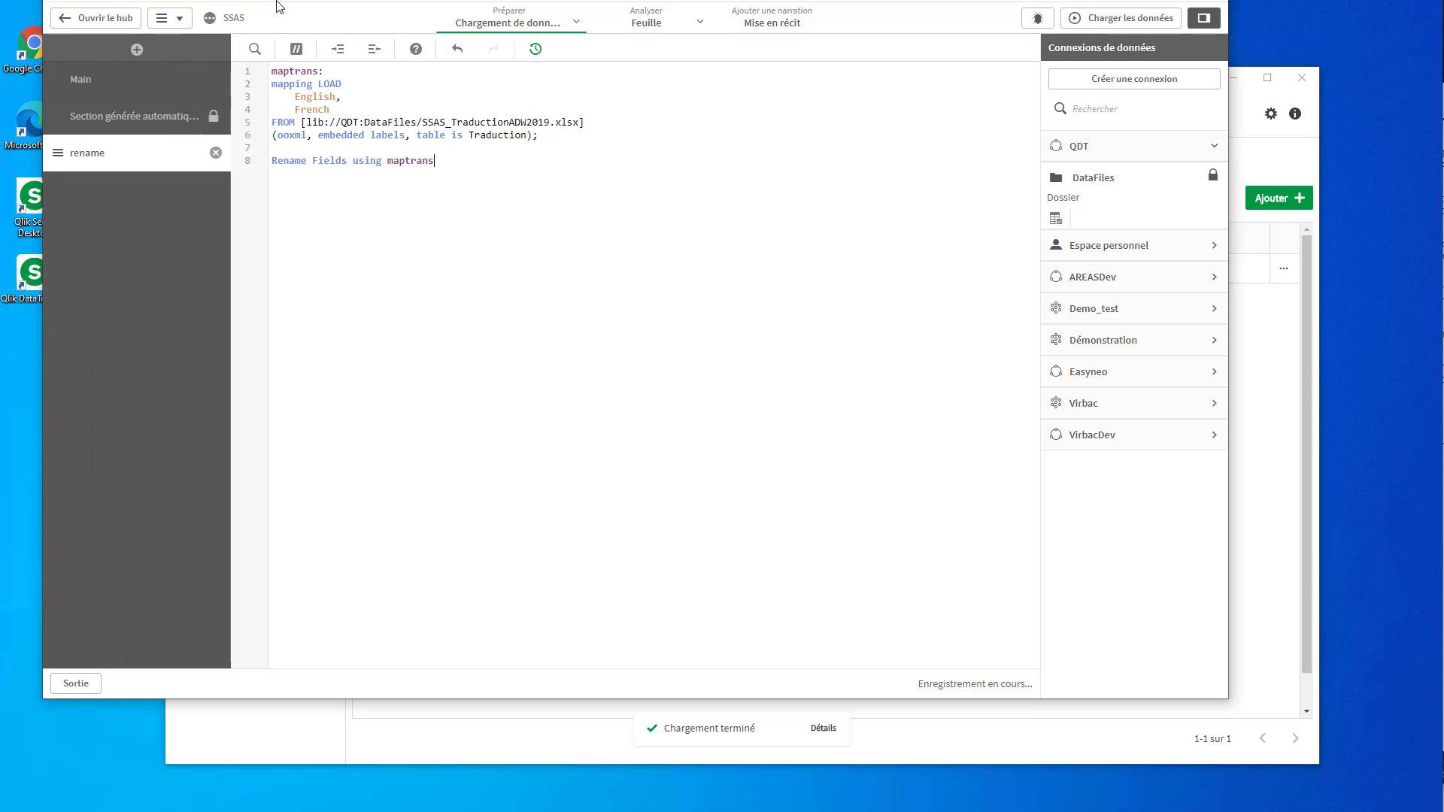
type(";")
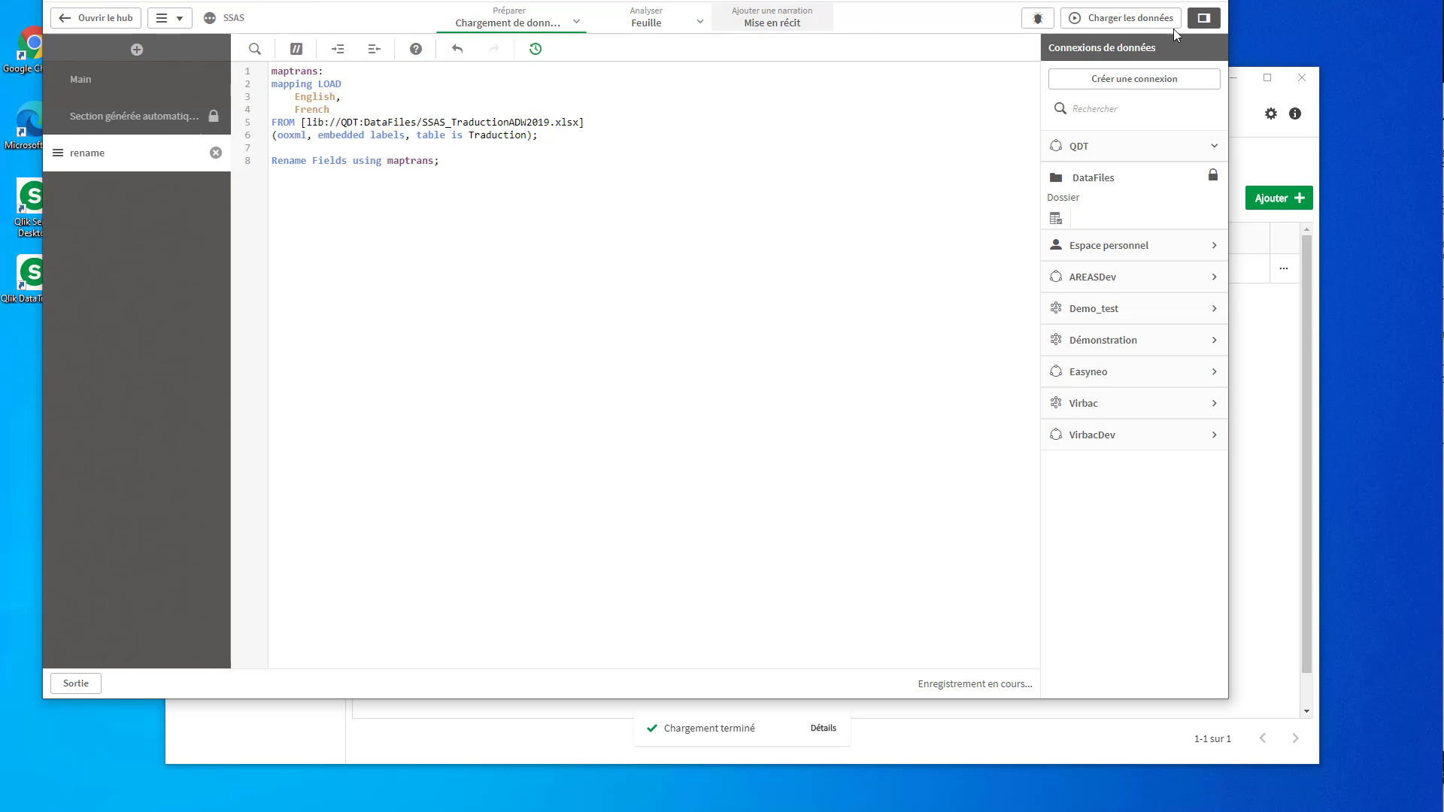
left_click(1154, 24)
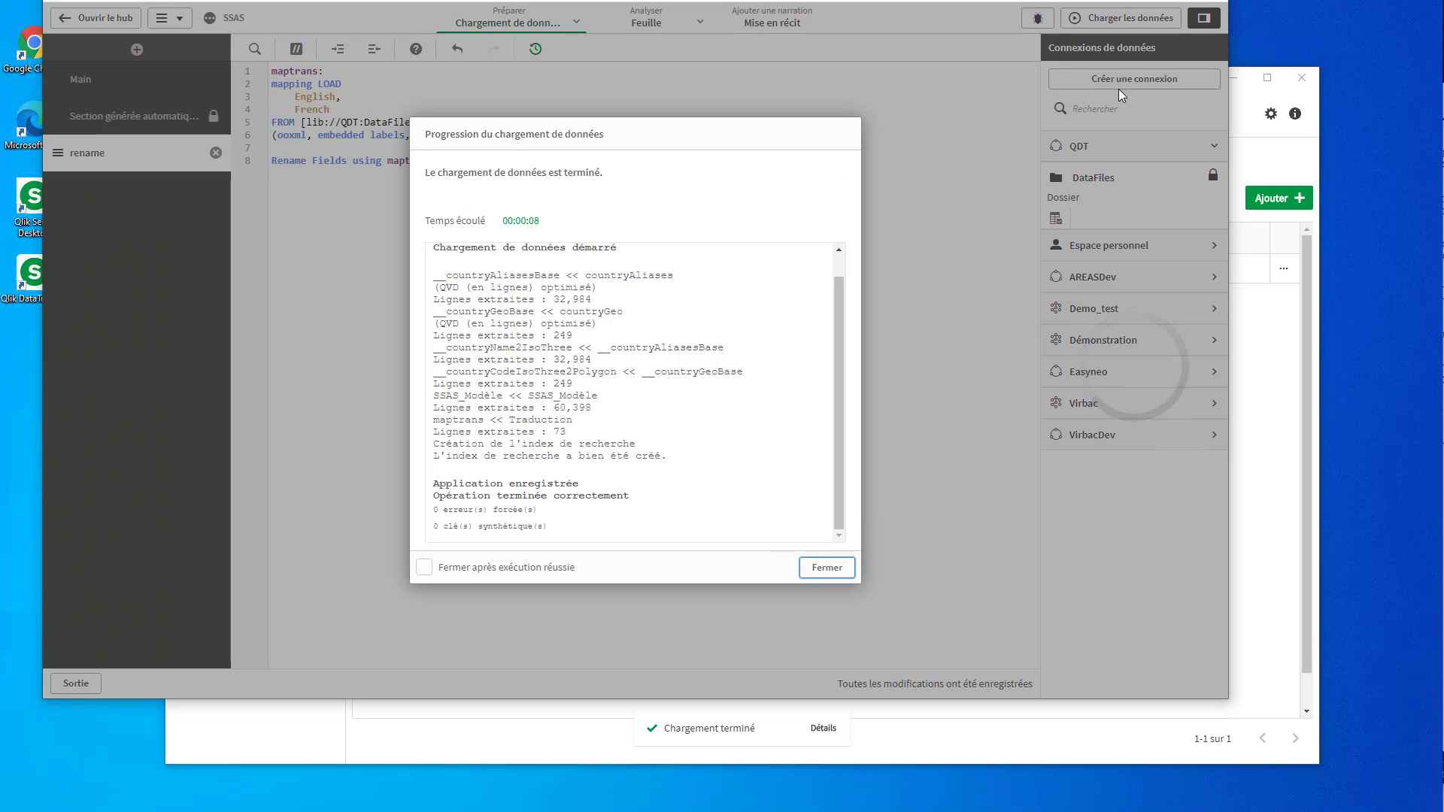
left_click(827, 568)
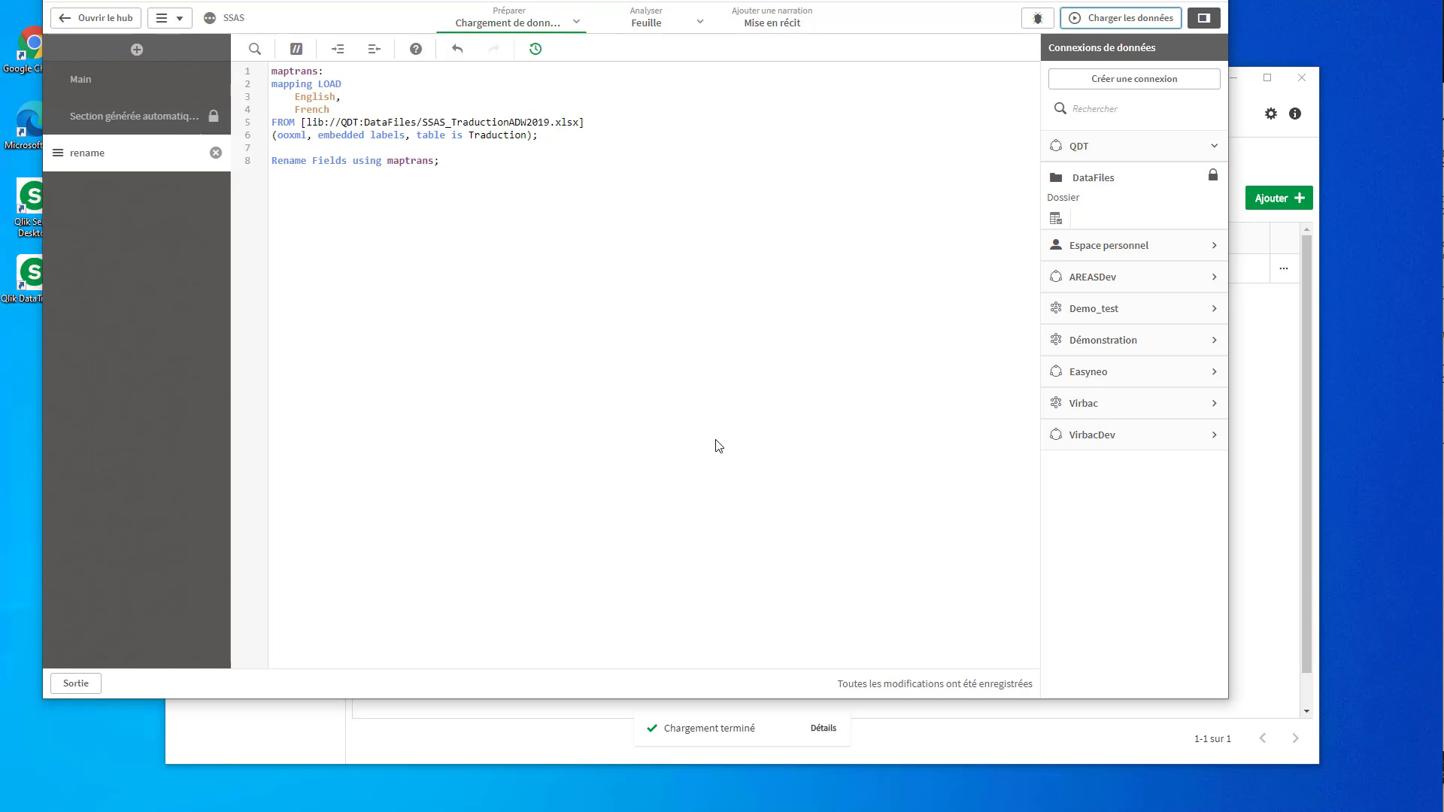
- Open the SSAS application's sheet, examine the names in its field list and finish editing the sheet
left_click(645, 24)
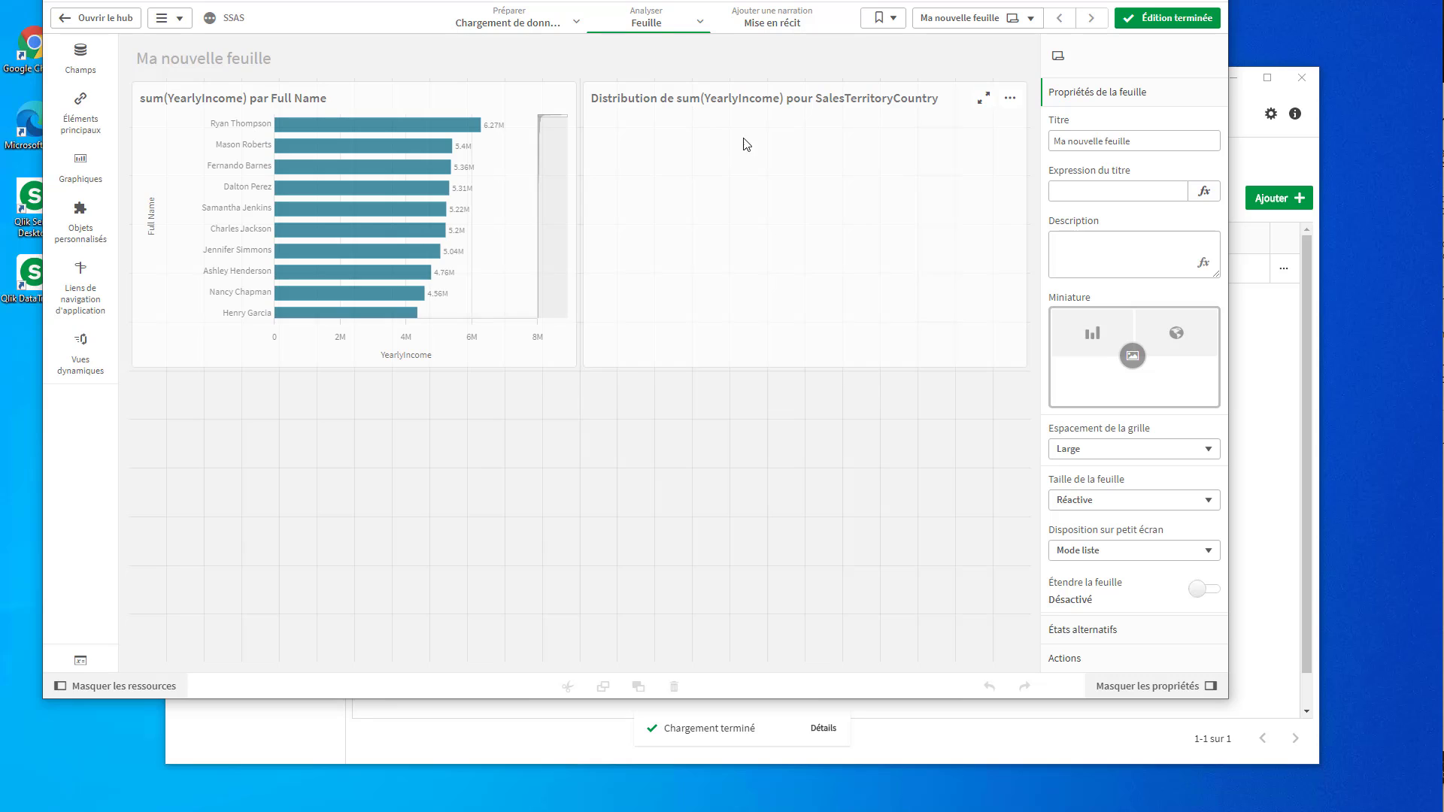
left_click(79, 64)
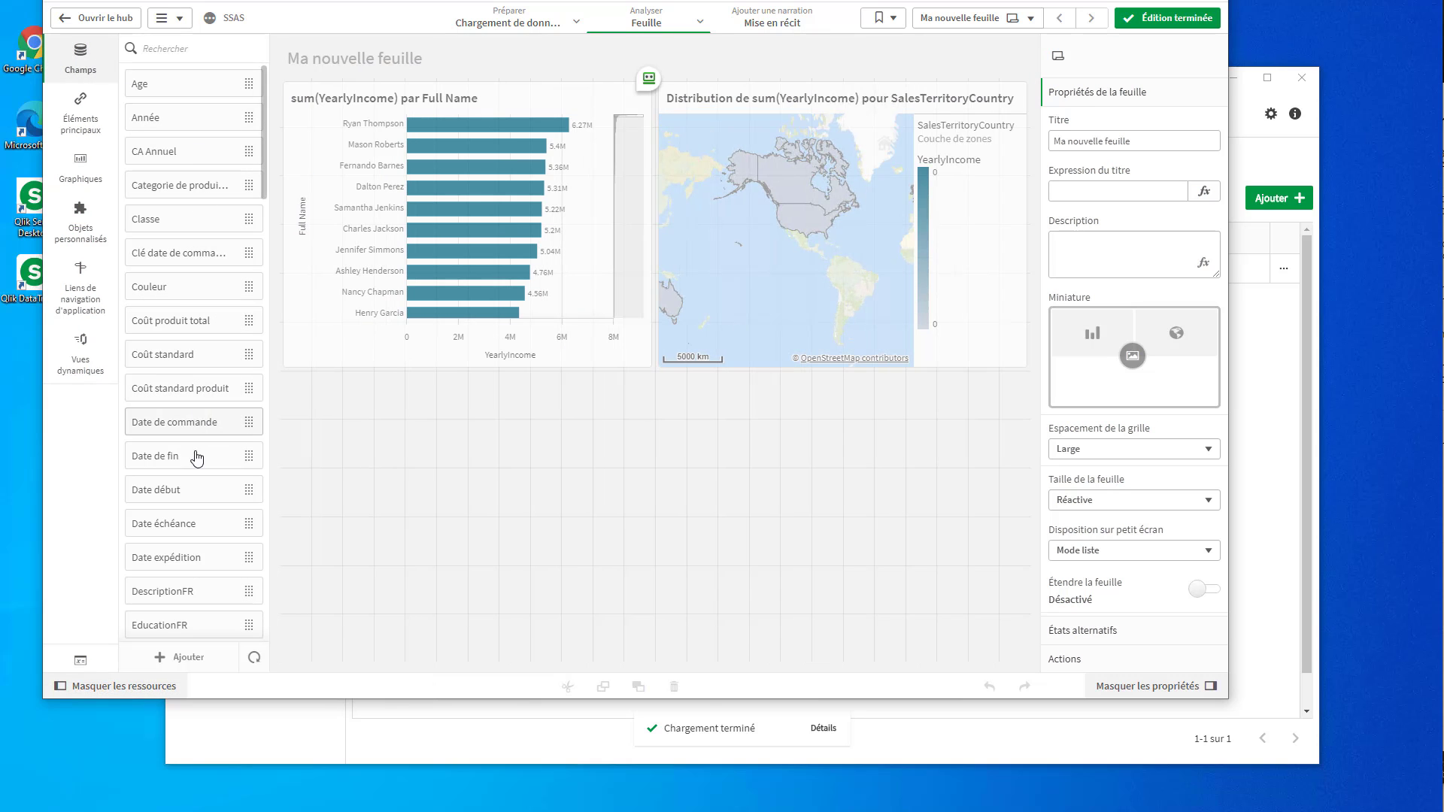
scroll(197, 481, "down", 4)
scroll(201, 504, "down", 3)
scroll(202, 504, "up", 7)
left_click(1149, 25)
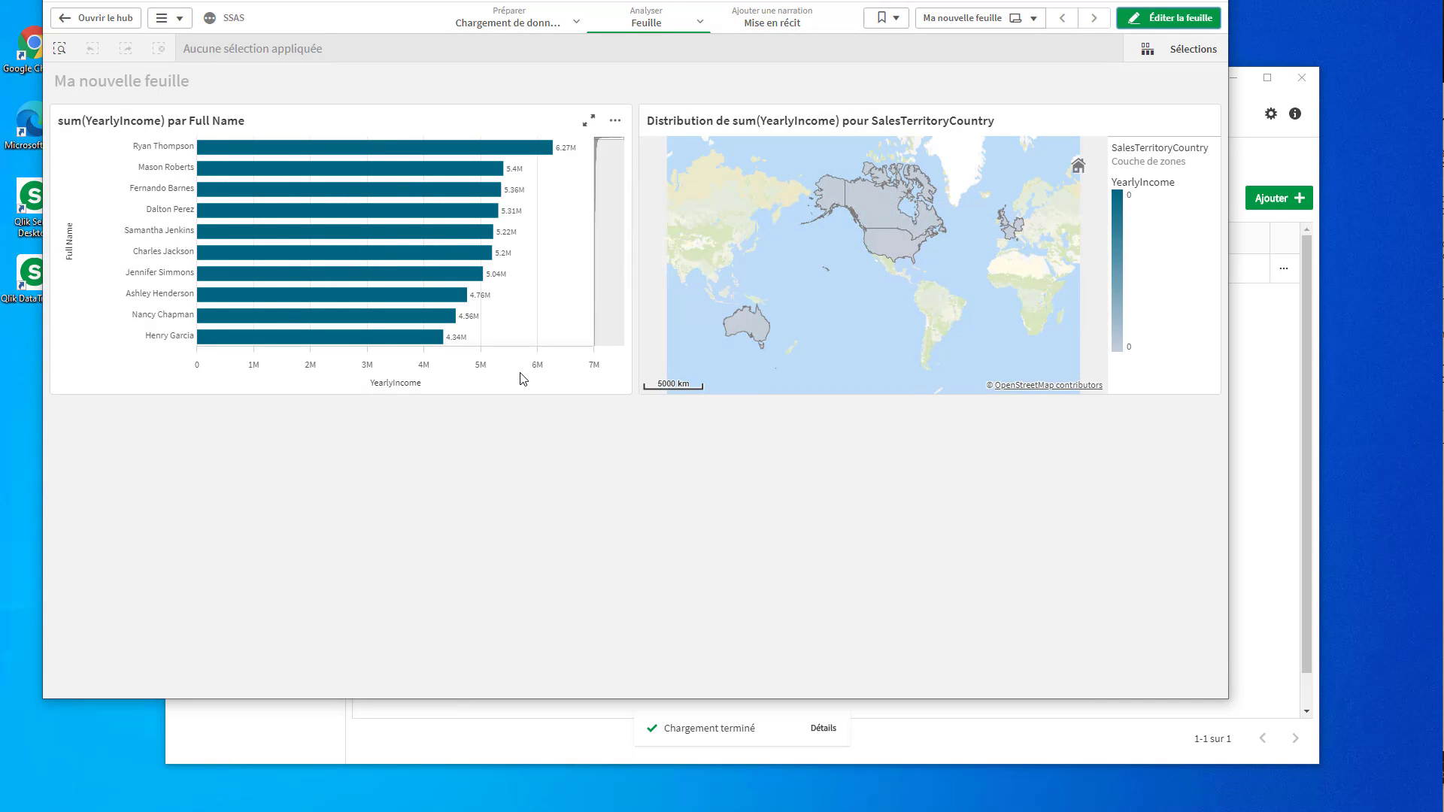
- Switch back to Qlik DataTransfer with its list of data folders
left_click(581, 740)
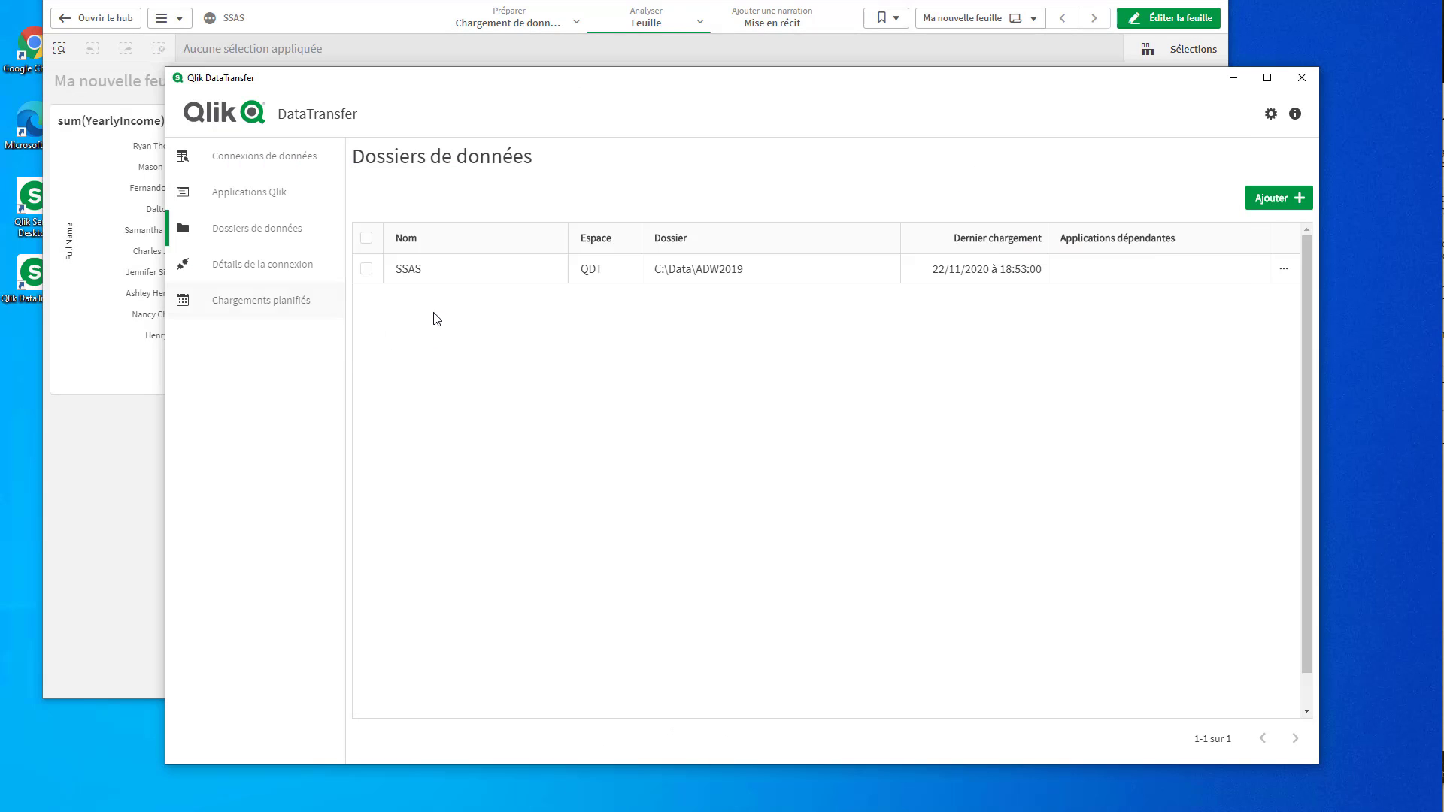